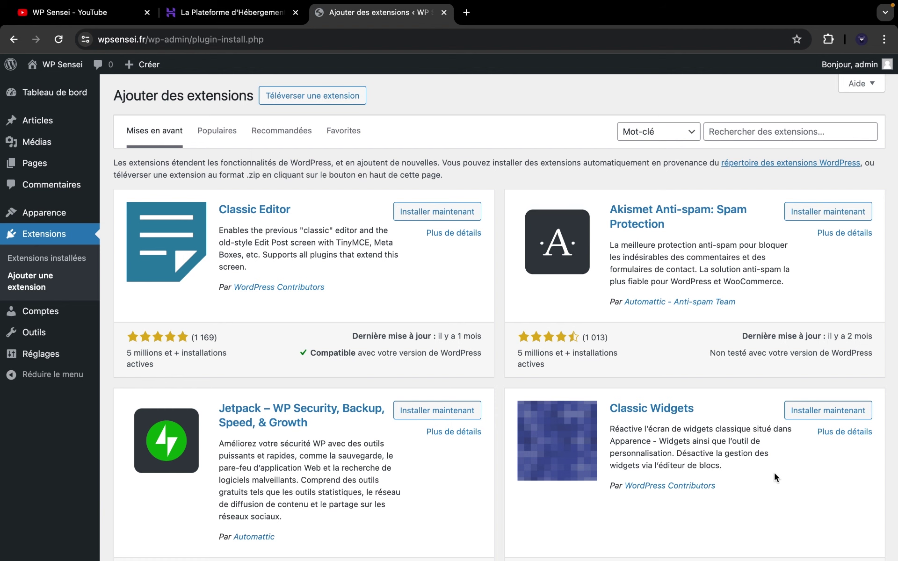
pyautogui.scroll(-3, 773, 472)
pyautogui.scroll(3, 774, 473)
# Step: Switch to the WP Sensei YouTube channel, view its channel information and close it again
pyautogui.click(88, 13)
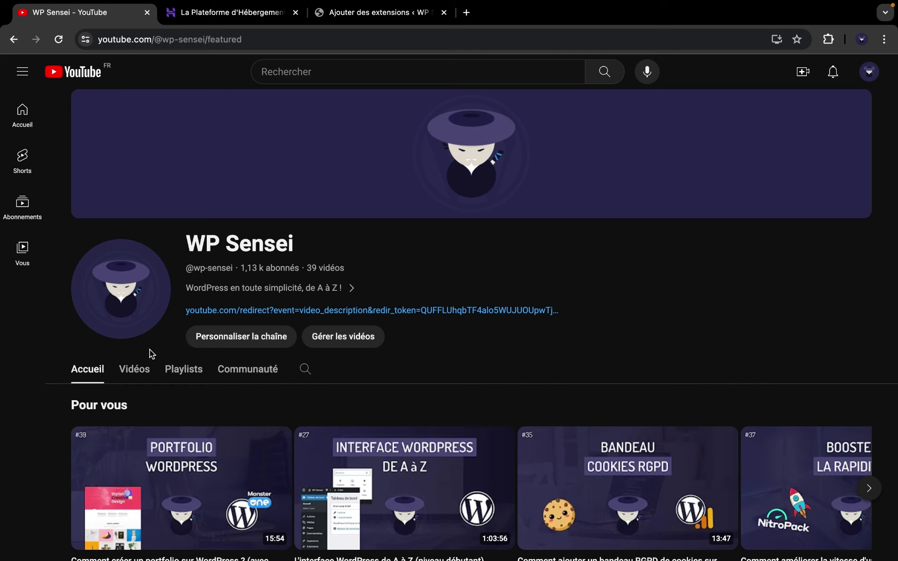
pyautogui.scroll(-1, 150, 350)
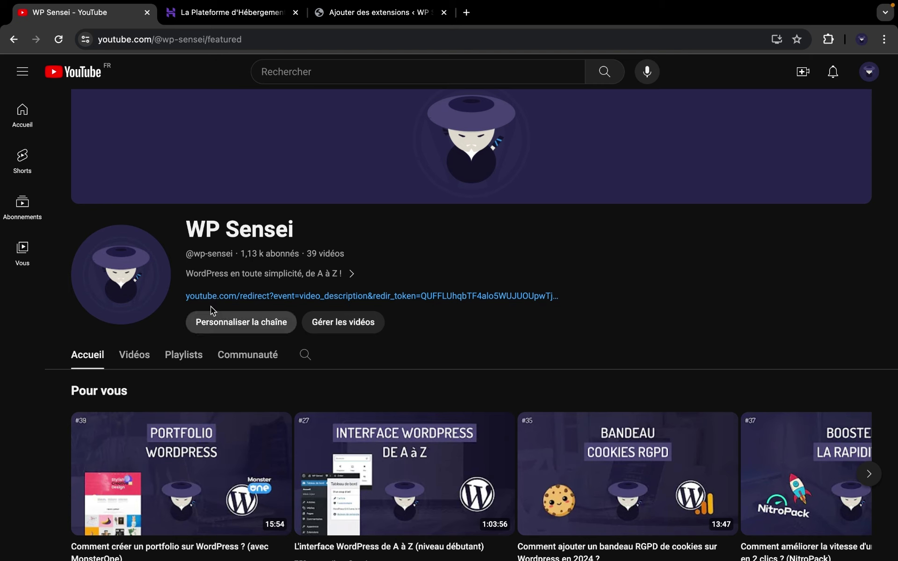
pyautogui.click(237, 274)
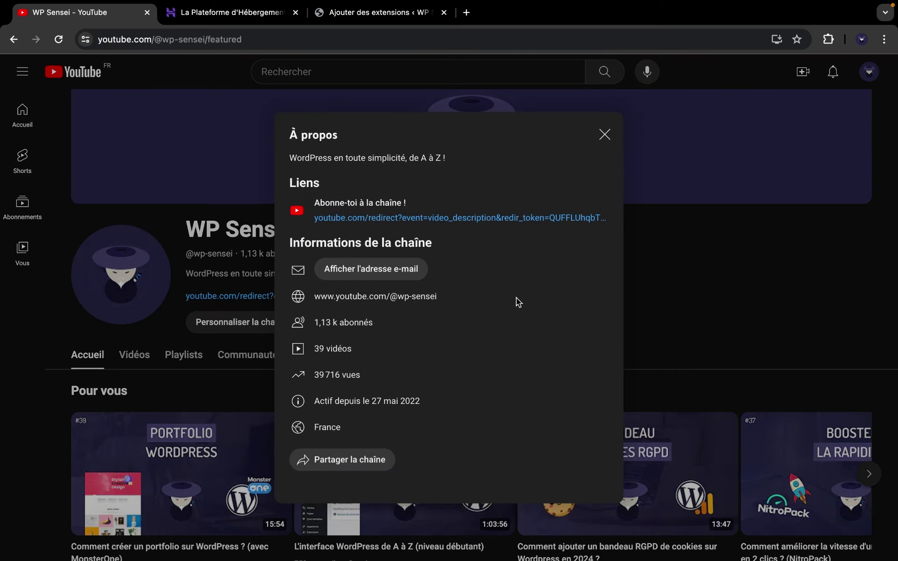
pyautogui.click(604, 135)
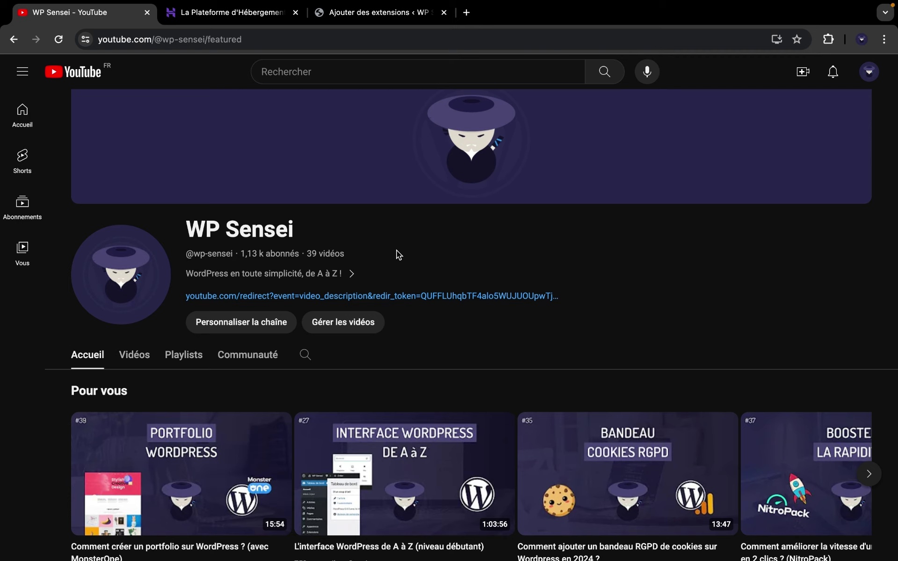
# Step: Switch to the Hostinger site and review the current offer and the prices of its hosting plans
pyautogui.click(233, 12)
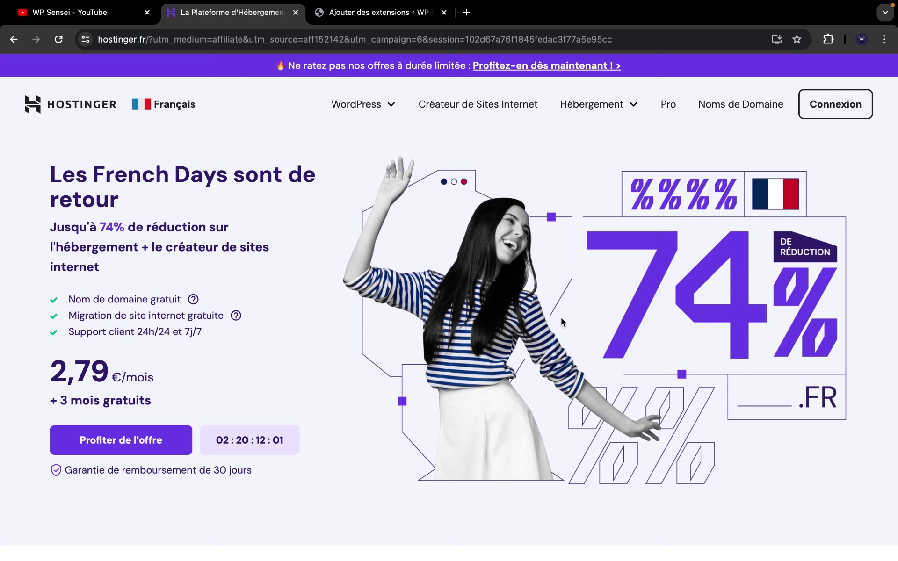
pyautogui.scroll(-2, 561, 319)
pyautogui.scroll(-1, 560, 318)
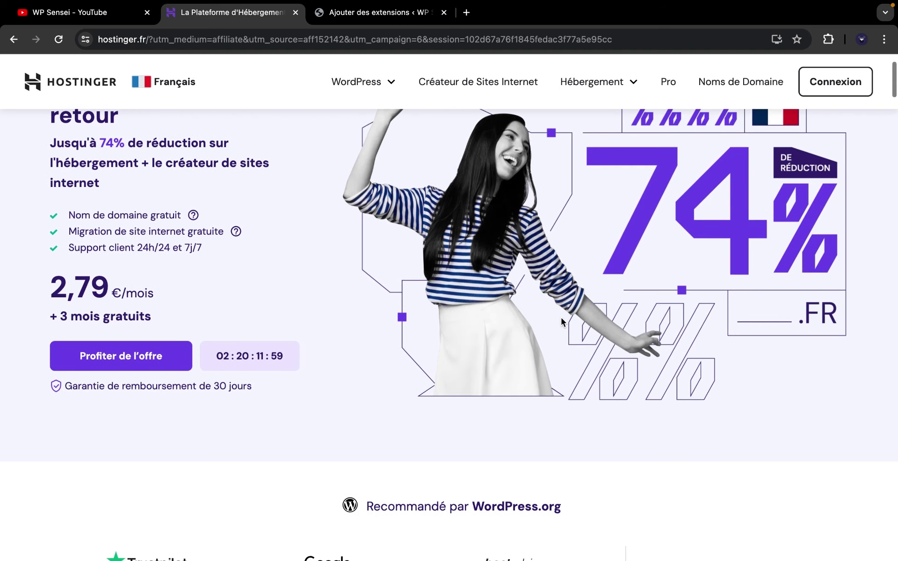
pyautogui.scroll(-1, 561, 321)
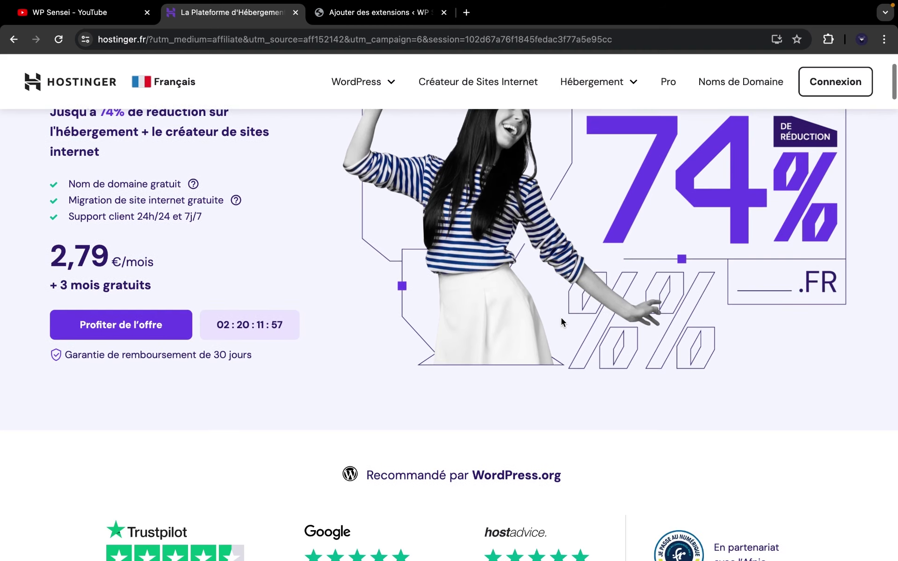
pyautogui.scroll(-10, 560, 316)
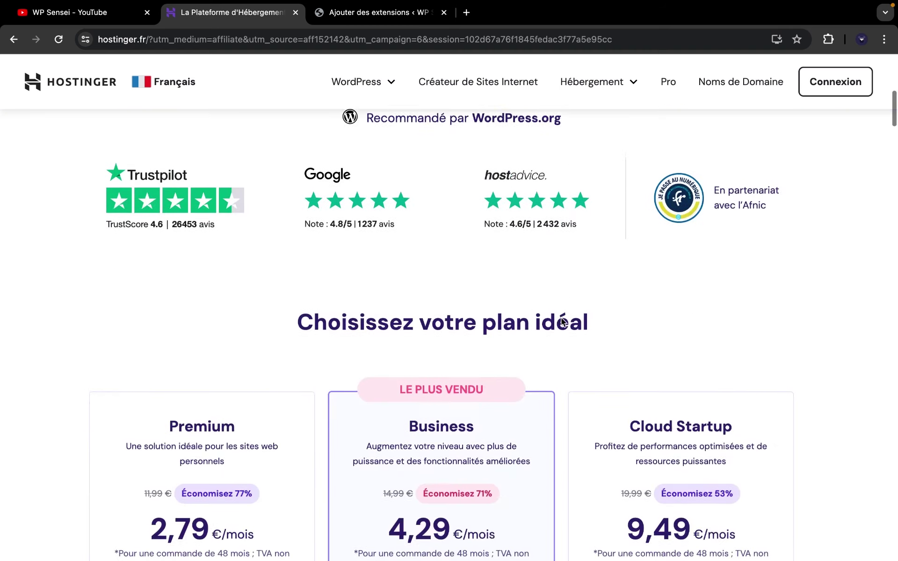
pyautogui.scroll(-4, 508, 308)
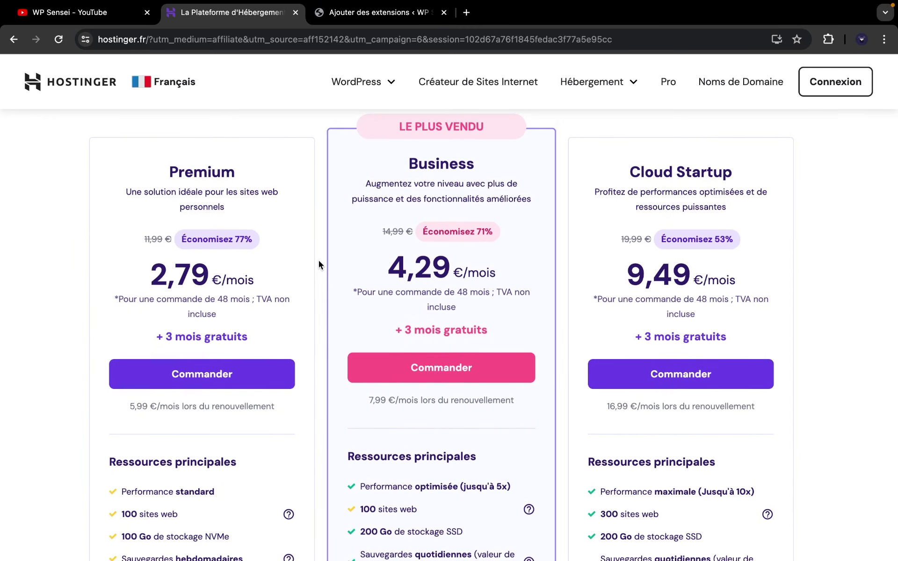
pyautogui.scroll(-1, 319, 260)
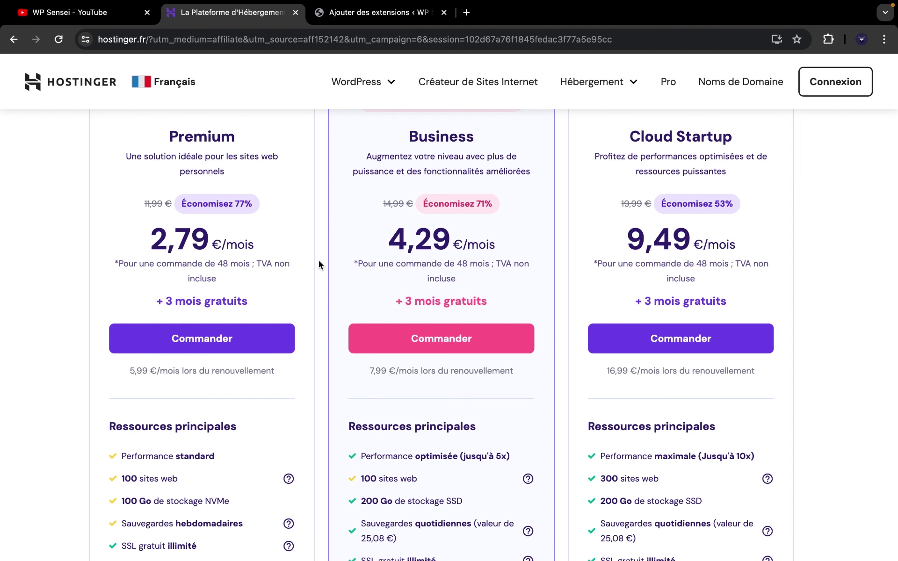
pyautogui.scroll(-2, 319, 260)
pyautogui.scroll(-2, 319, 261)
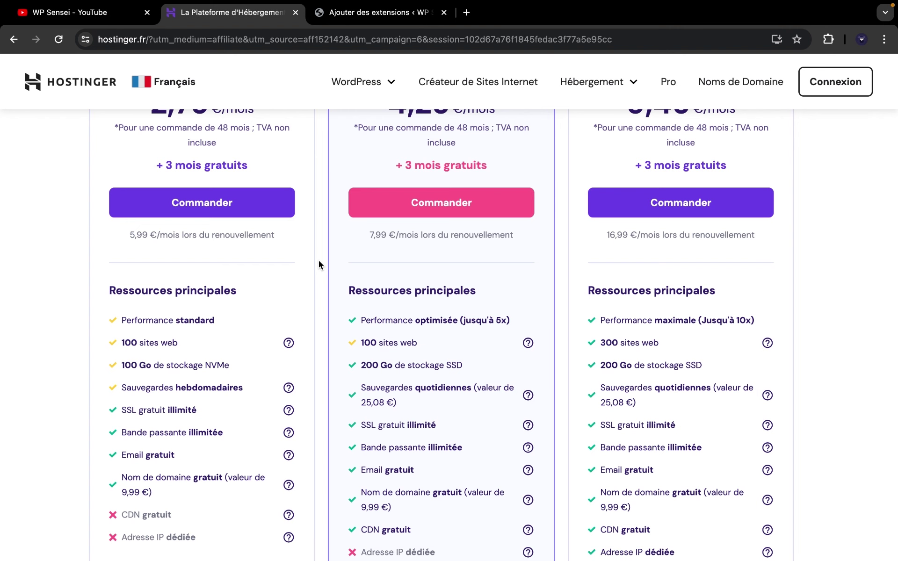
# Step: Compare the main resources and managed WordPress features of the Premium, Business and Cloud Startup plans
pyautogui.scroll(3, 291, 292)
pyautogui.scroll(1, 161, 262)
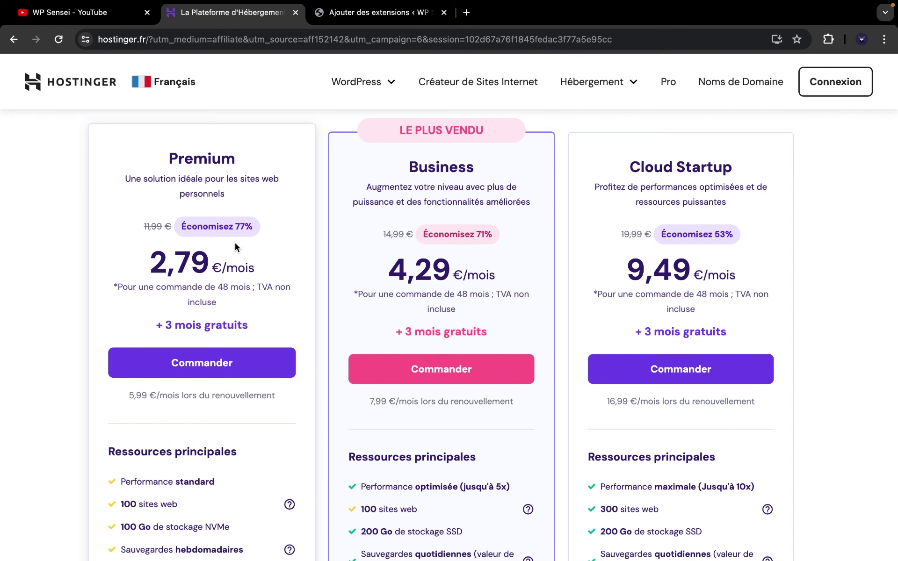
pyautogui.scroll(-2, 235, 247)
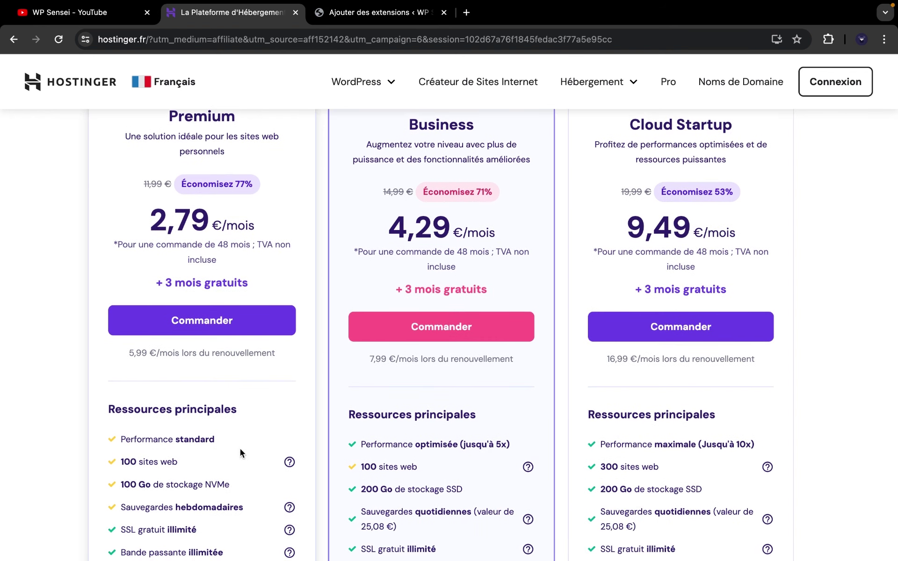
pyautogui.scroll(2, 321, 335)
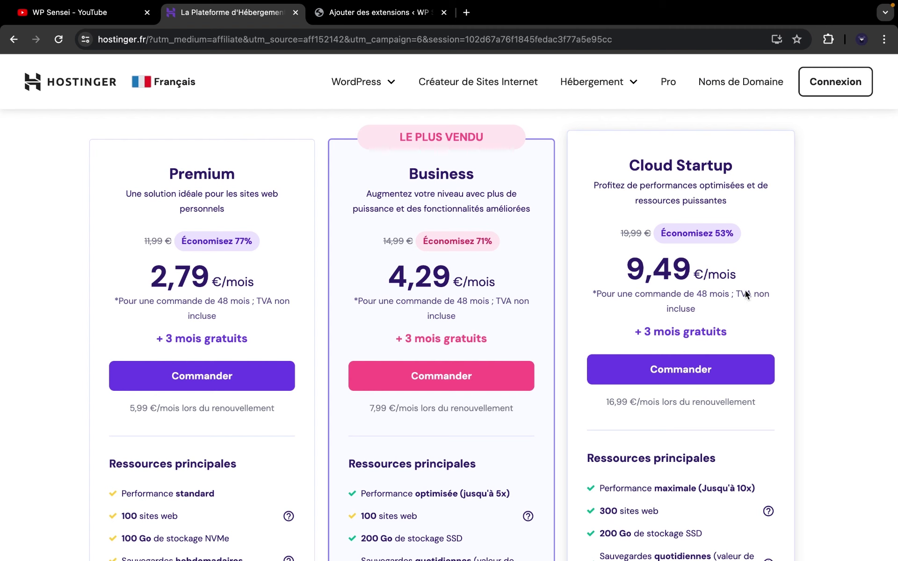
pyautogui.scroll(-2, 721, 324)
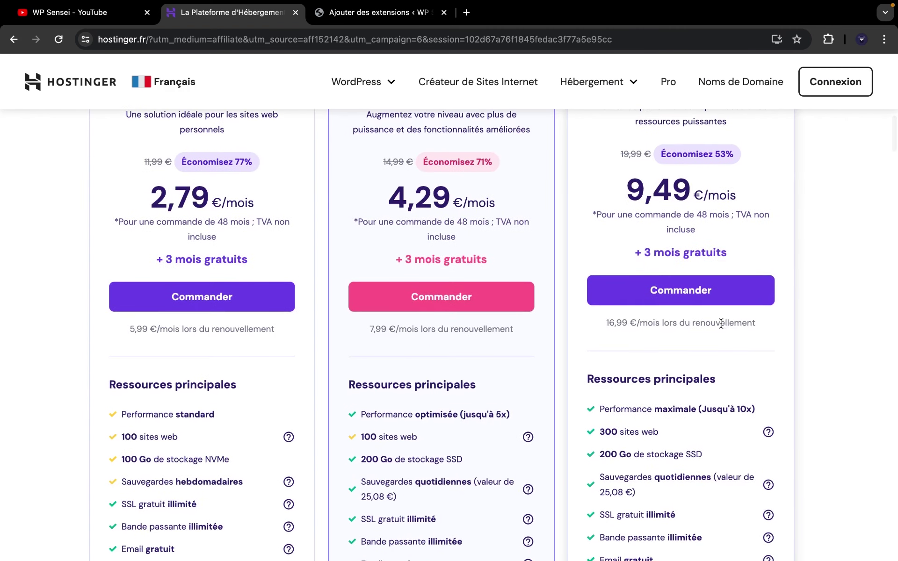
pyautogui.scroll(-1, 681, 362)
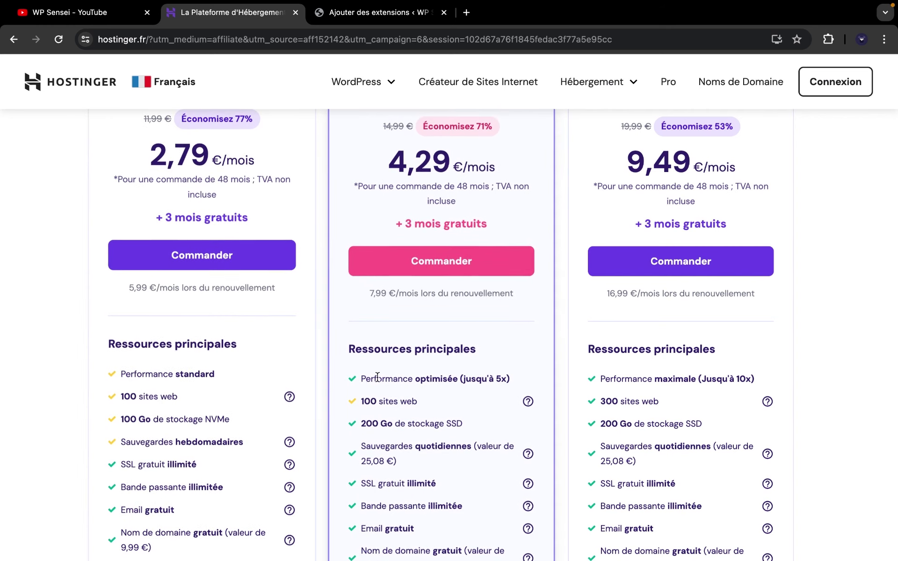
pyautogui.scroll(1, 647, 404)
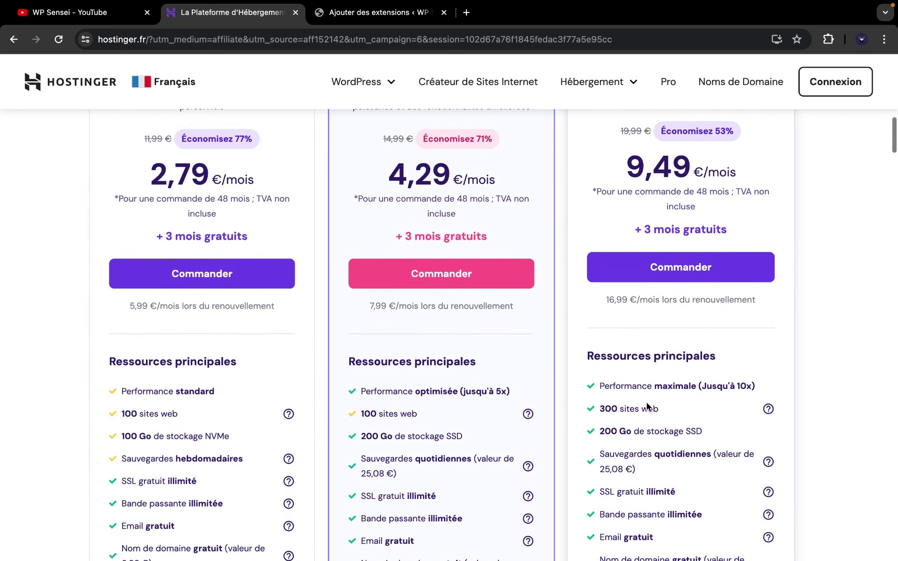
pyautogui.scroll(1, 646, 402)
pyautogui.scroll(-2, 639, 413)
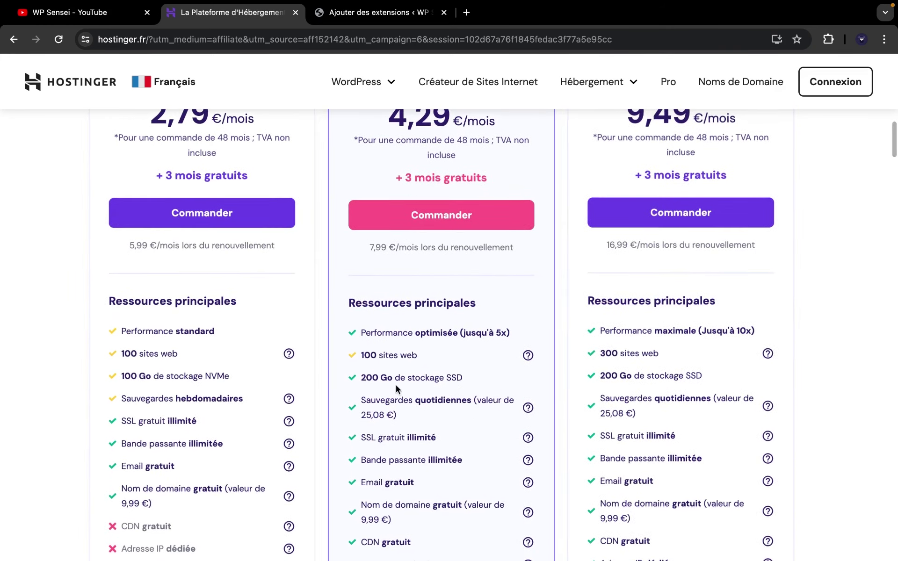
pyautogui.scroll(5, 646, 354)
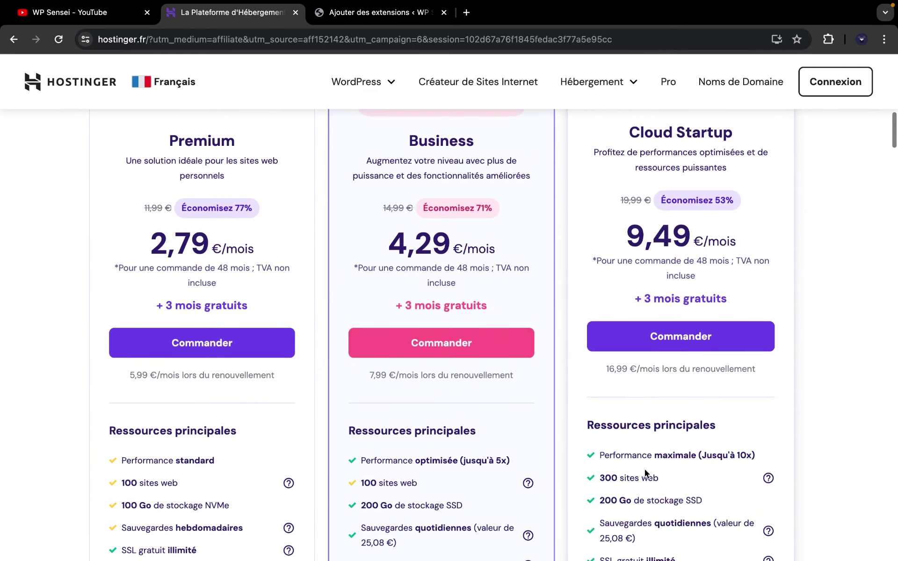
pyautogui.scroll(3, 644, 470)
pyautogui.scroll(-8, 603, 393)
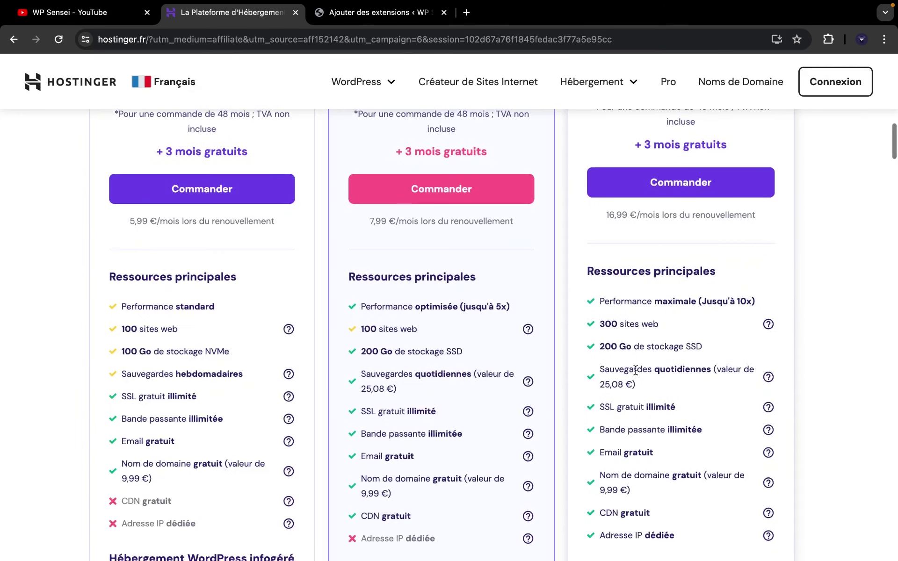
pyautogui.scroll(-2, 538, 364)
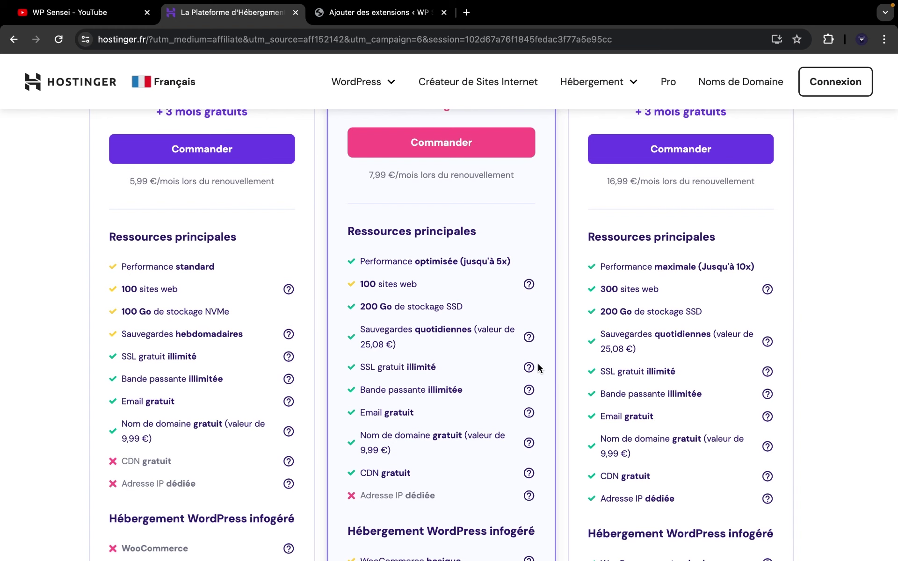
pyautogui.scroll(-2, 538, 365)
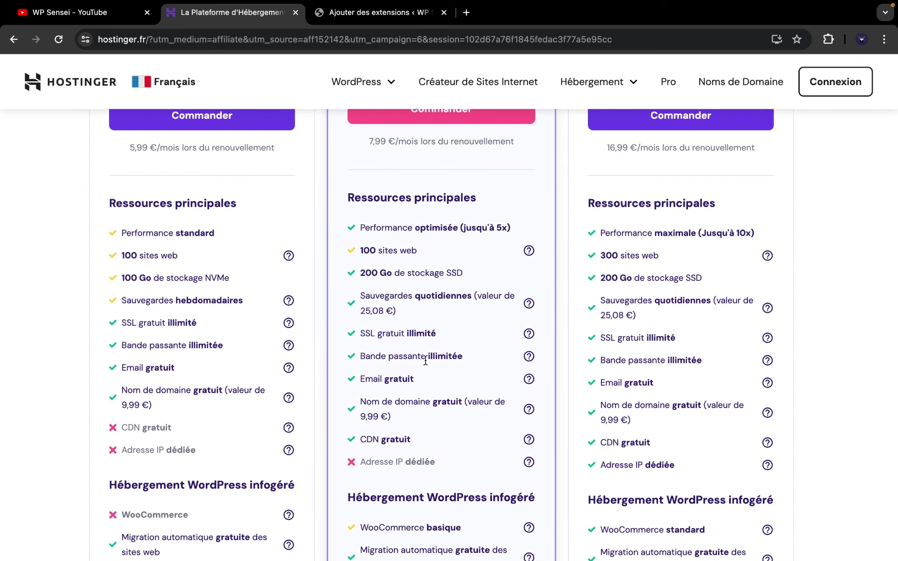
pyautogui.scroll(-5, 425, 360)
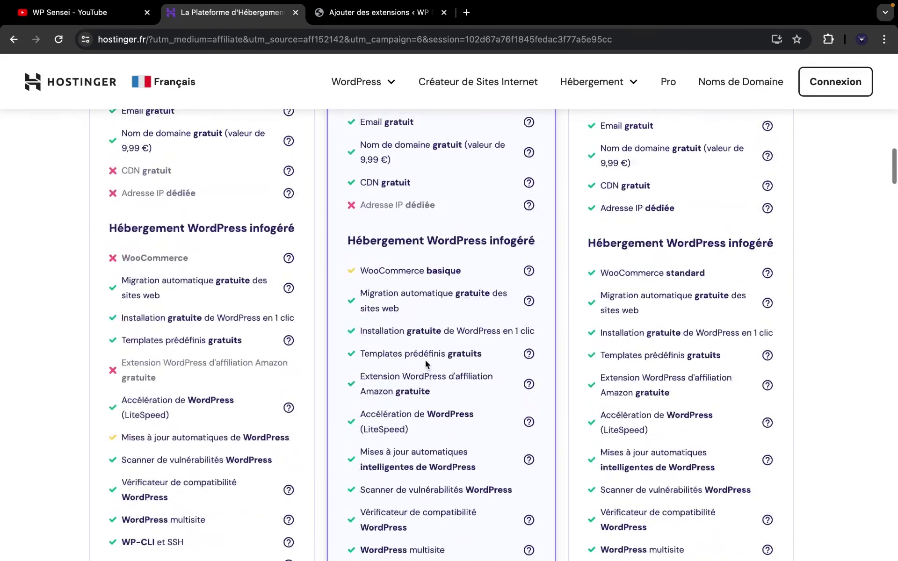
pyautogui.scroll(1, 425, 360)
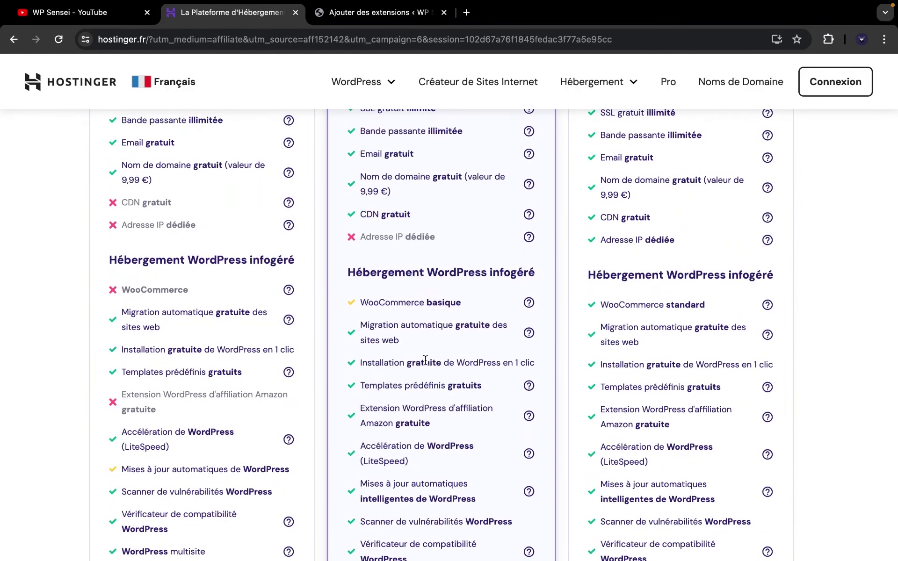
pyautogui.scroll(-1, 425, 360)
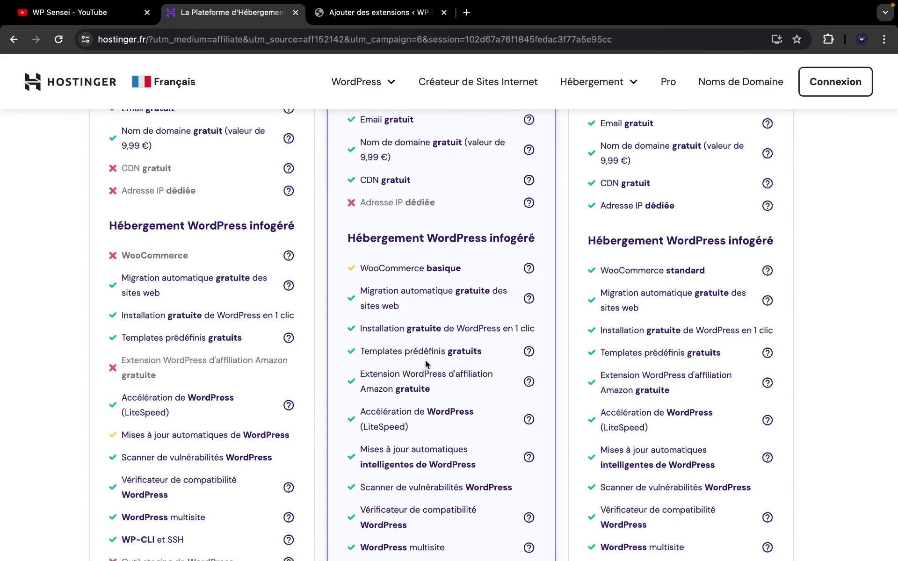
# Step: Order the Premium hosting plan and review the subscription periods offered in the cart
pyautogui.scroll(3, 425, 362)
pyautogui.scroll(6, 425, 361)
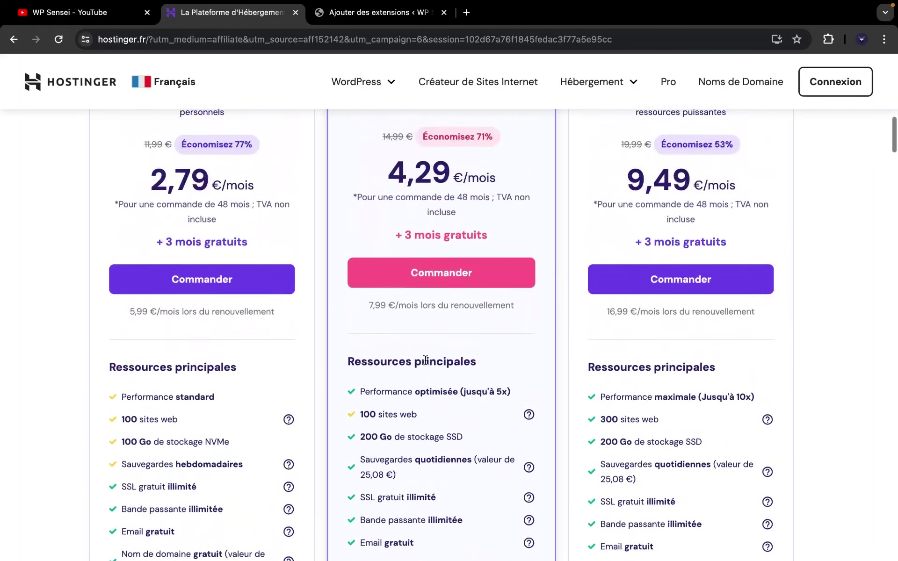
pyautogui.scroll(1, 426, 362)
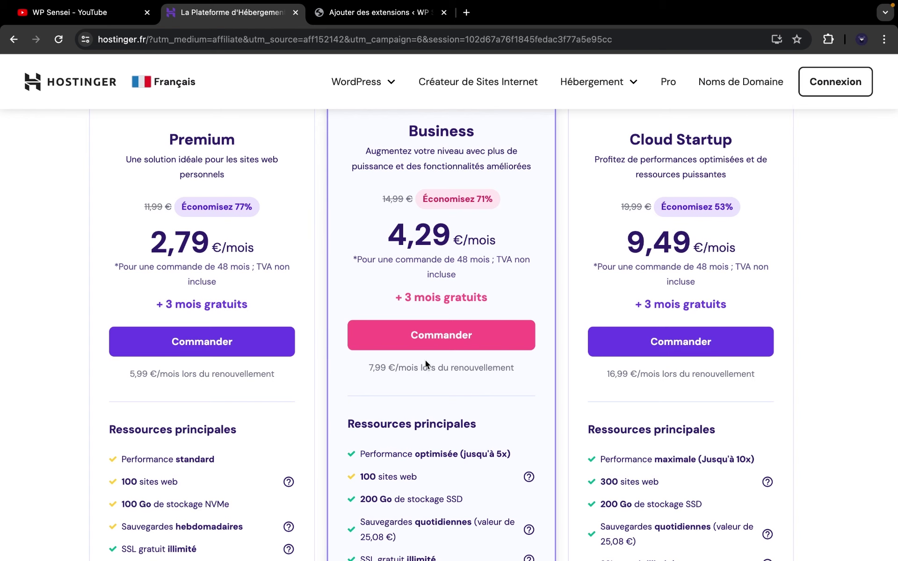
pyautogui.scroll(1, 425, 360)
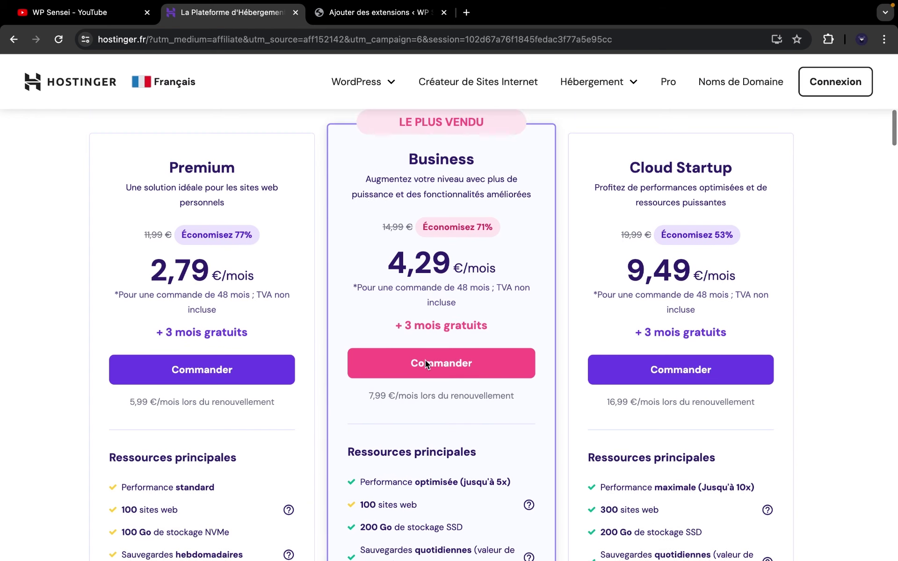
pyautogui.click(191, 368)
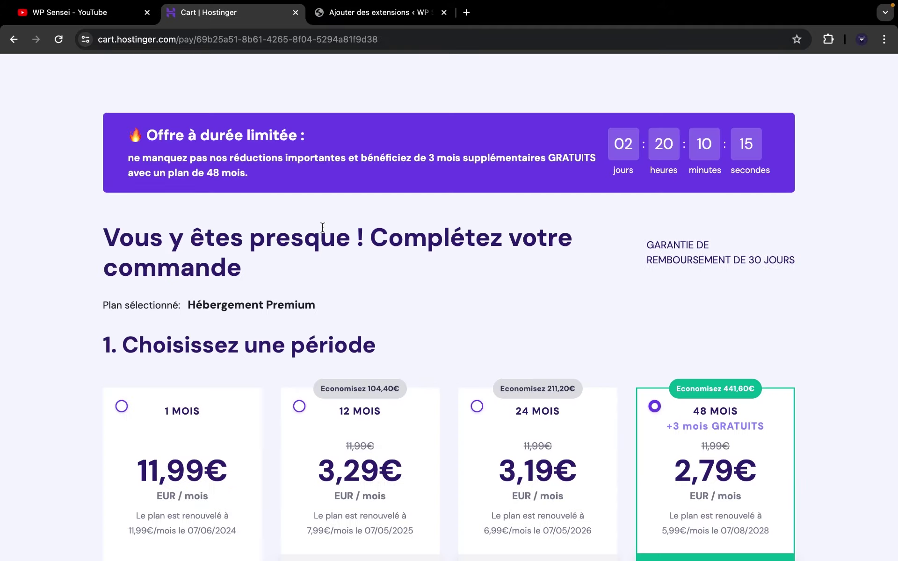
pyautogui.scroll(-3, 322, 227)
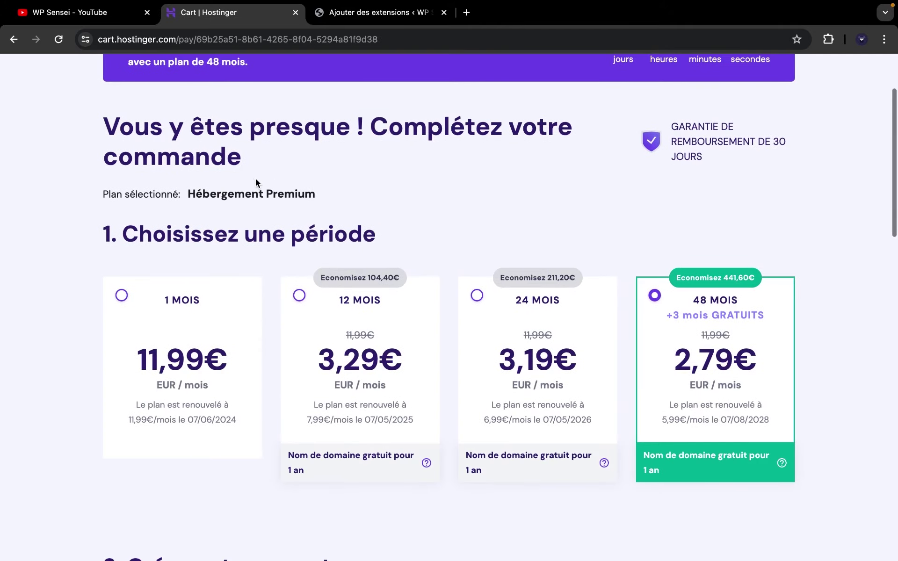
pyautogui.scroll(-1, 314, 236)
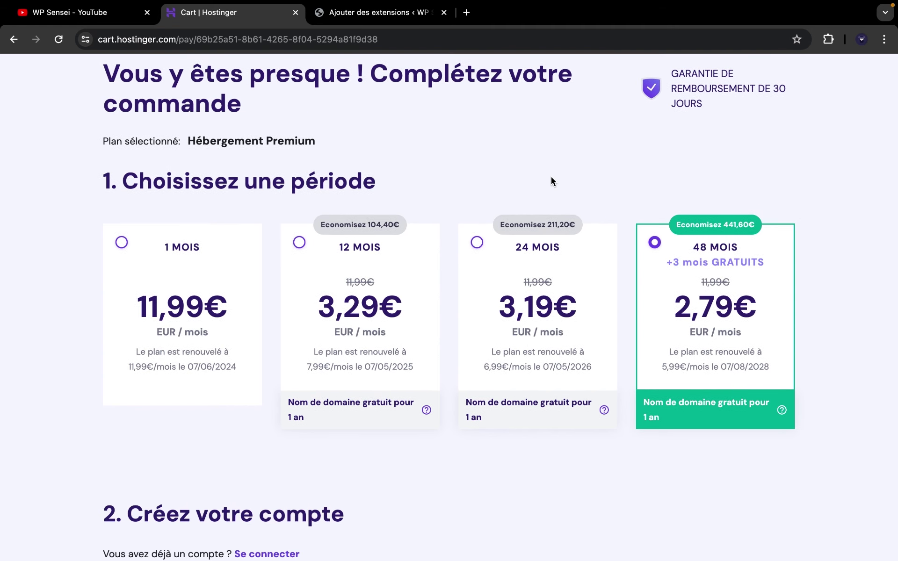
pyautogui.scroll(-1, 703, 212)
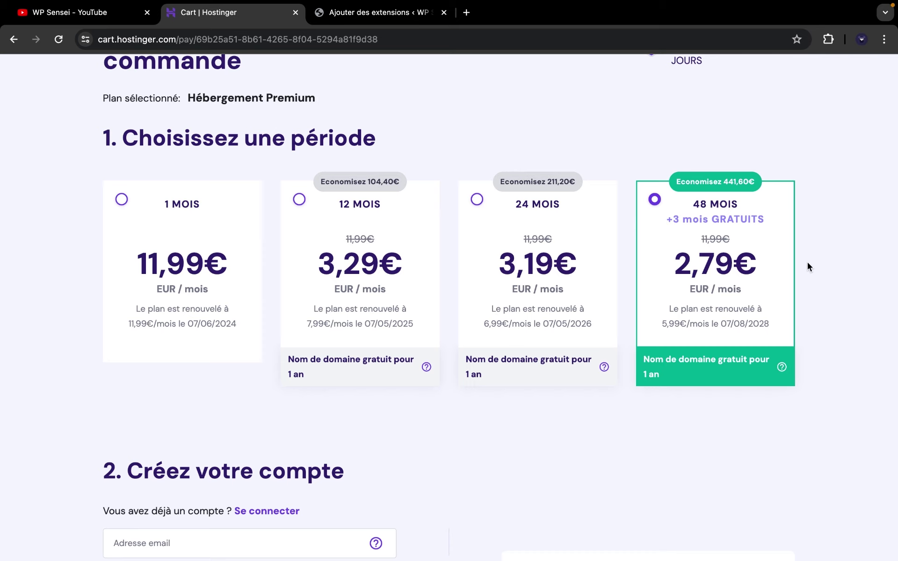
pyautogui.scroll(-2, 808, 267)
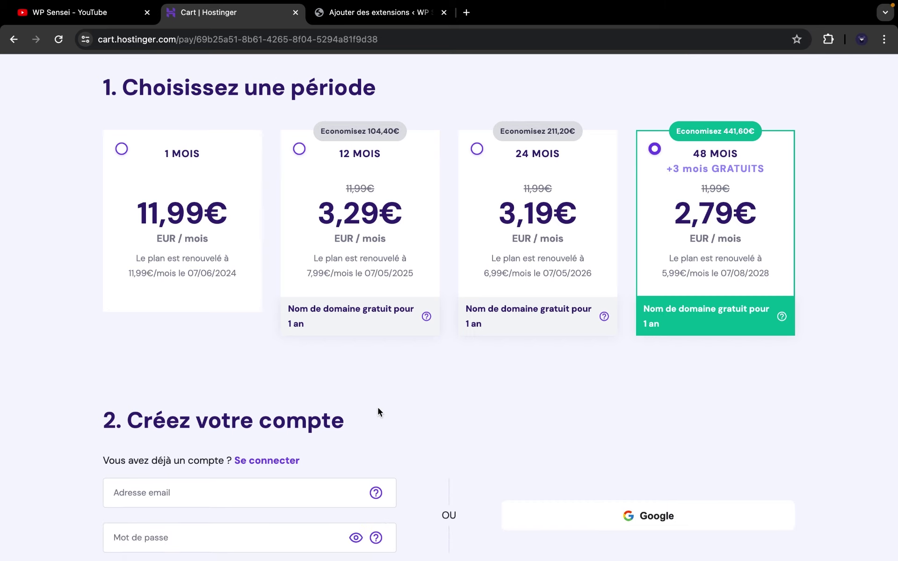
# Step: Examine the account creation, billing and payment sections of the hosting order
pyautogui.scroll(-5, 378, 407)
pyautogui.scroll(3, 378, 408)
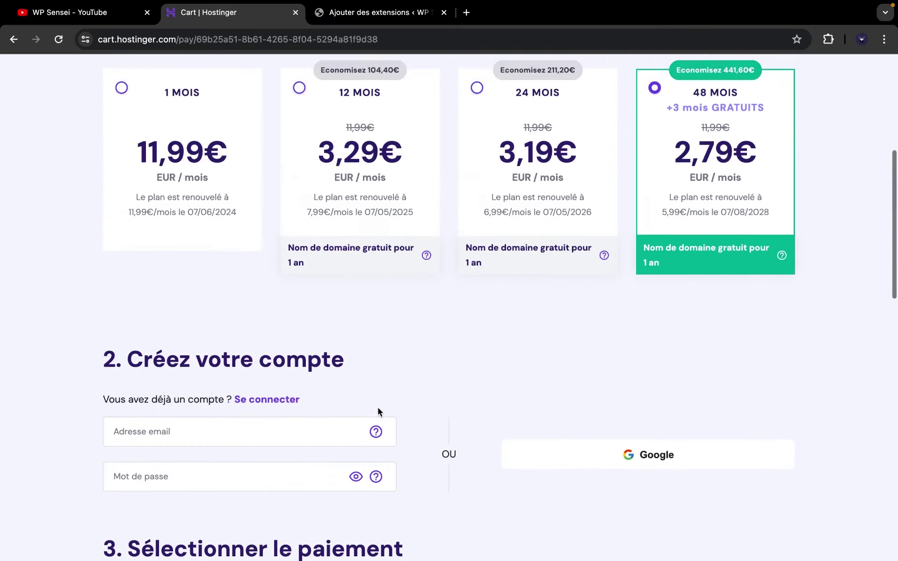
pyautogui.scroll(-15, 378, 412)
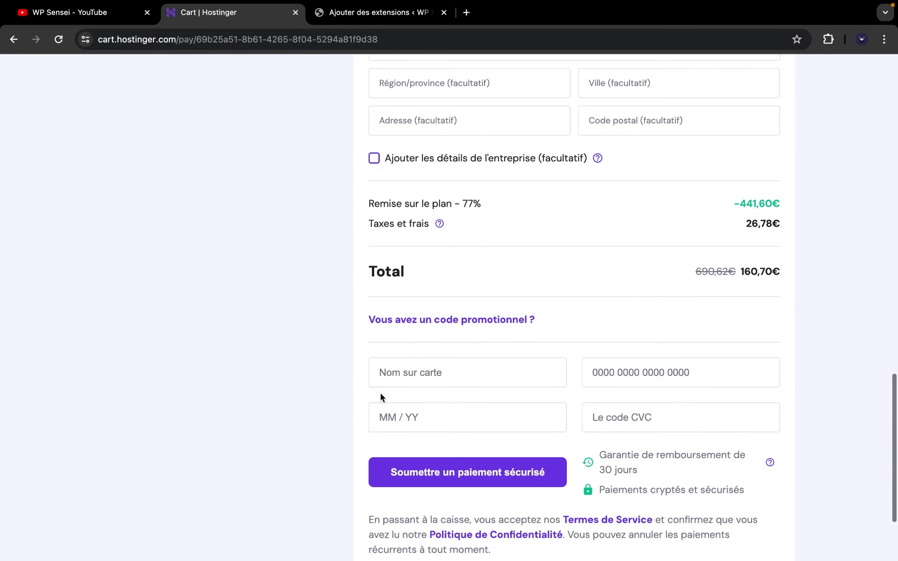
# Step: Apply the promotional code WPSENSEI to the hosting order and review the total and subscription periods
pyautogui.click(415, 320)
pyautogui.click(425, 363)
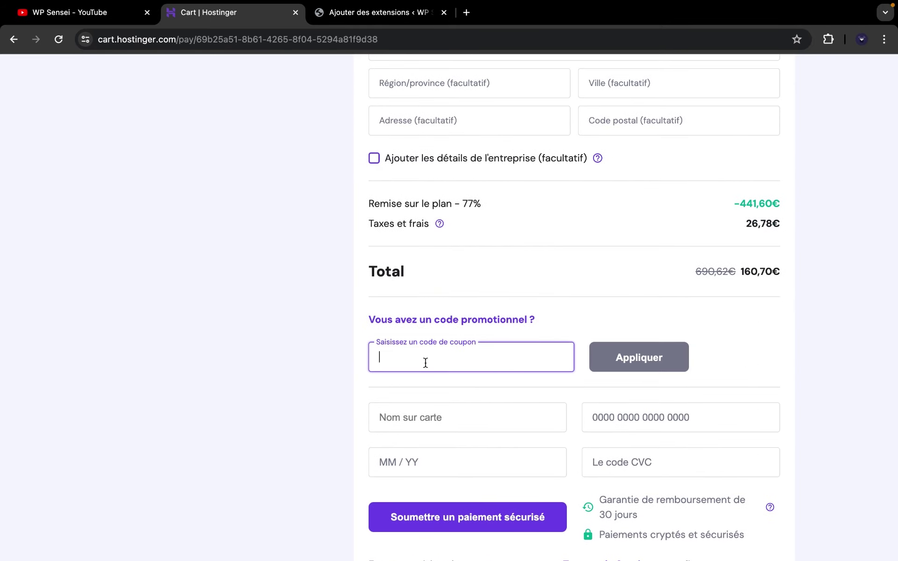
pyautogui.write('WPSENSEI')
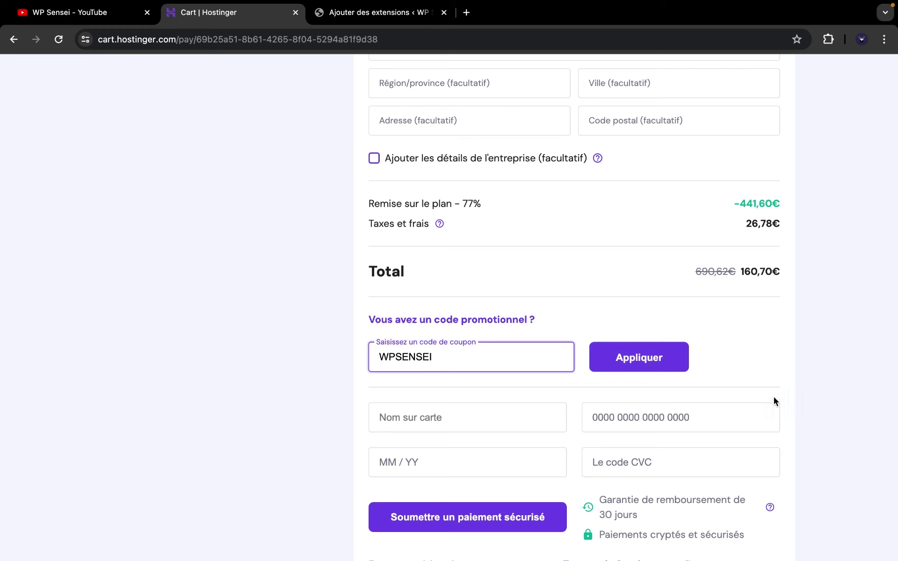
pyautogui.click(688, 358)
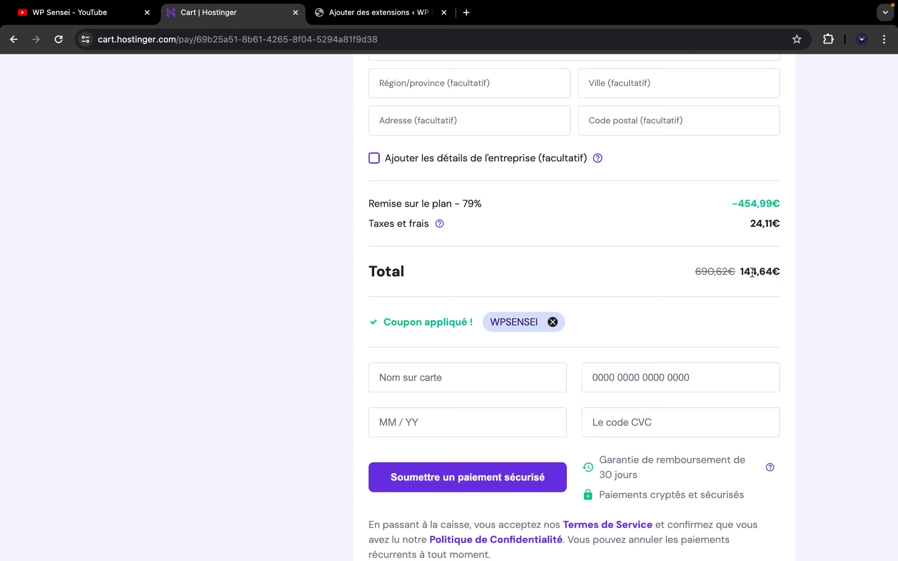
pyautogui.scroll(4, 810, 294)
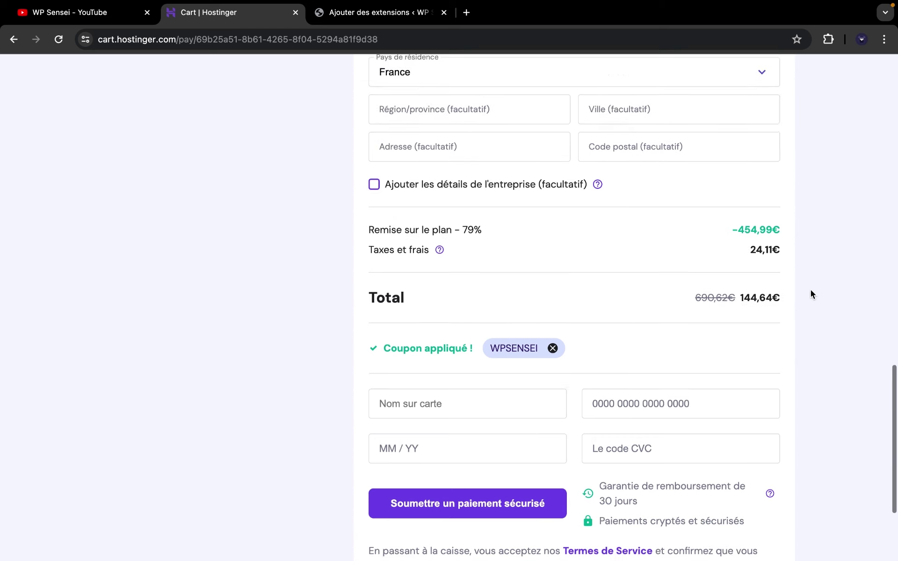
pyautogui.scroll(8, 811, 291)
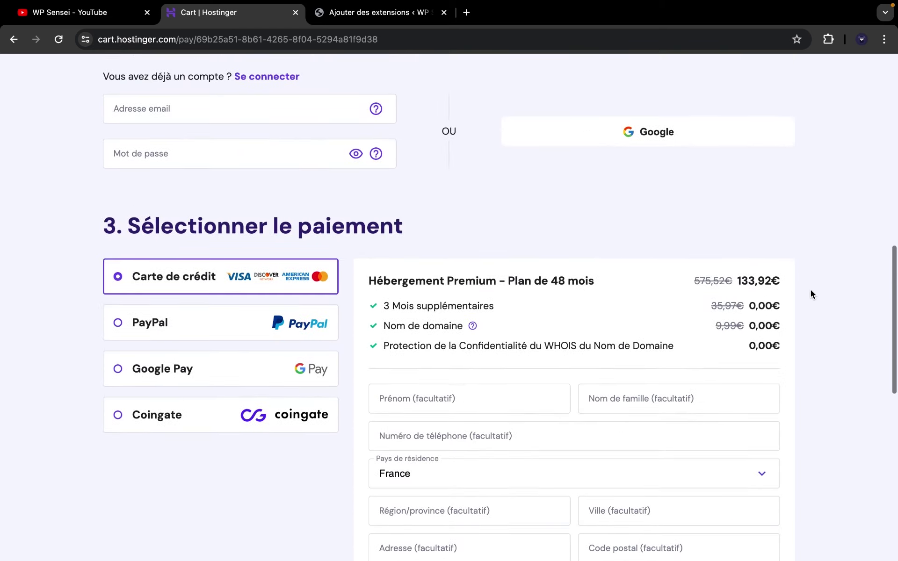
pyautogui.scroll(6, 811, 294)
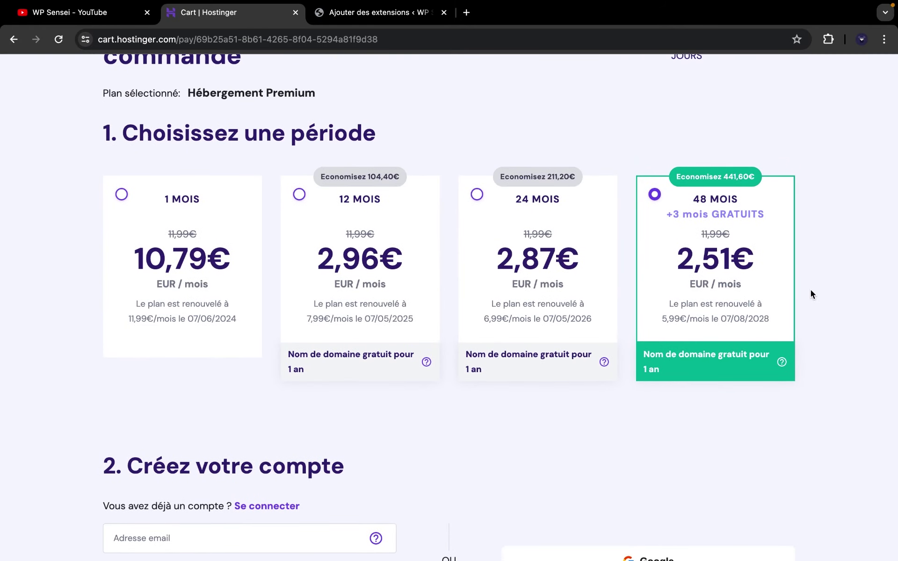
pyautogui.scroll(-16, 810, 293)
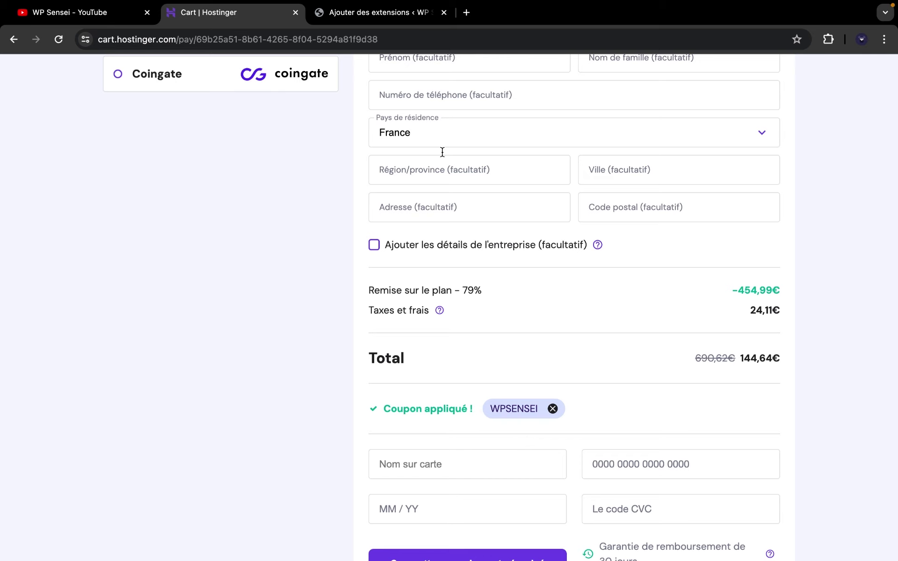
# Step: Switch to the WordPress admin's page for adding extensions and search for "yoast seo"
pyautogui.click(354, 24)
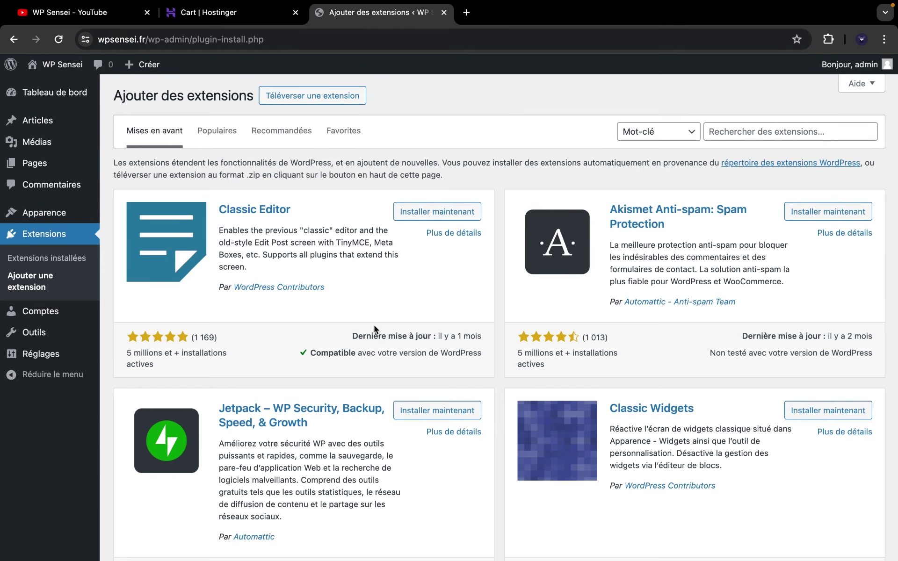
pyautogui.click(726, 138)
pyautogui.write('yoast seo')
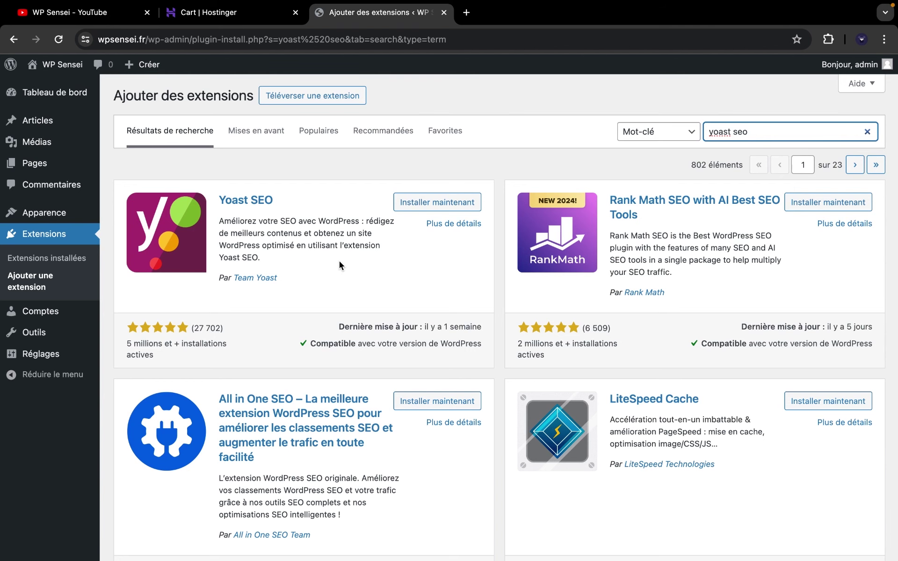
# Step: Compare the SEO extensions in the search results, including Yoast SEO, Rank Math, All in One SEO and SEOPress
pyautogui.scroll(-2, 340, 264)
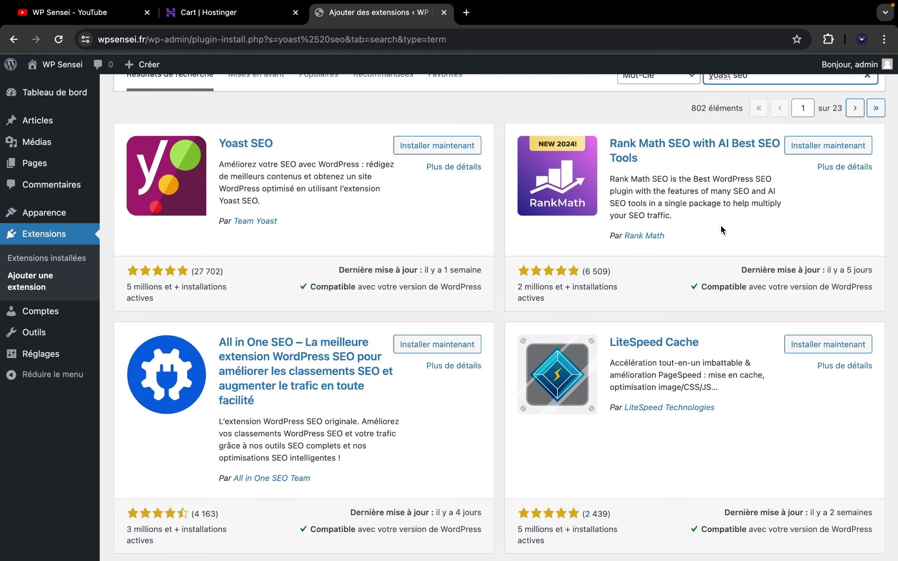
pyautogui.scroll(-8, 700, 206)
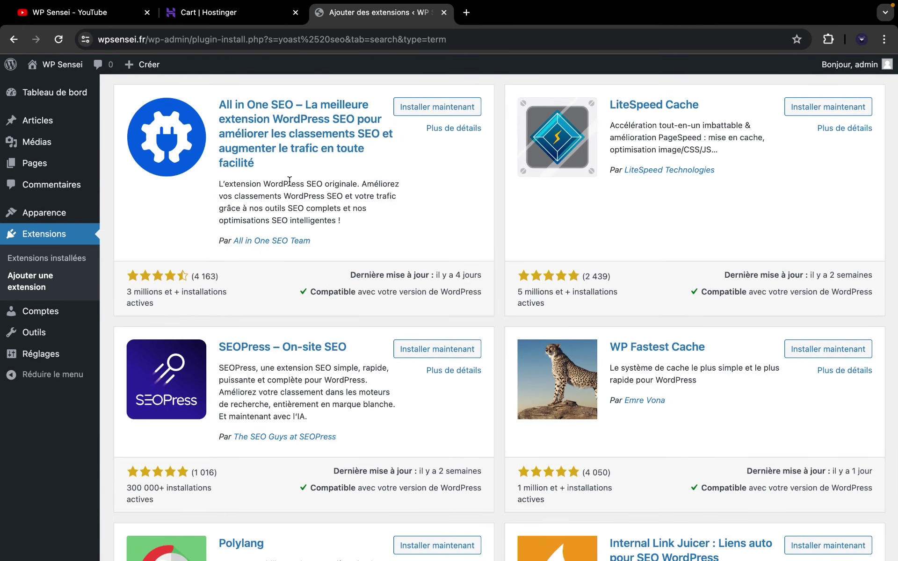
pyautogui.scroll(1, 292, 189)
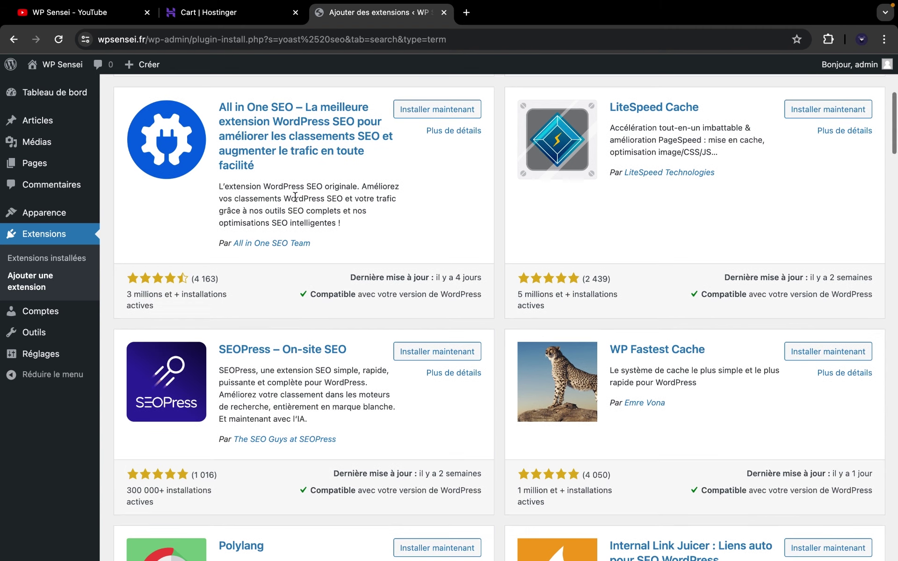
pyautogui.scroll(5, 295, 197)
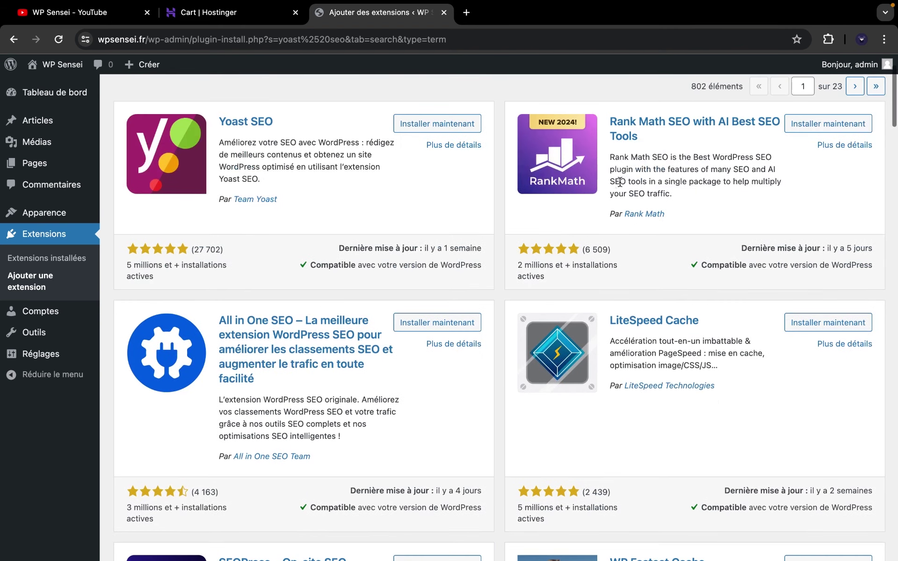
pyautogui.scroll(-5, 272, 304)
pyautogui.scroll(6, 307, 380)
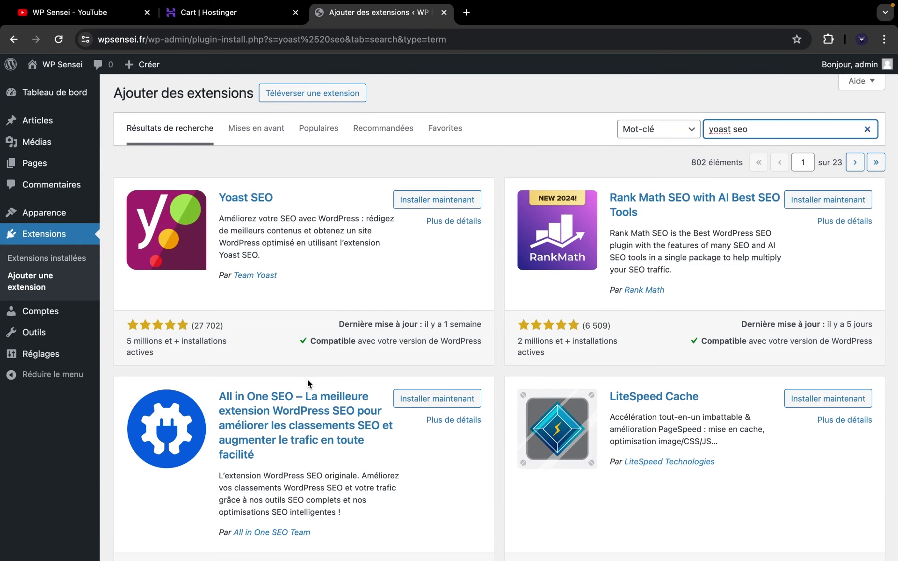
pyautogui.scroll(-6, 307, 380)
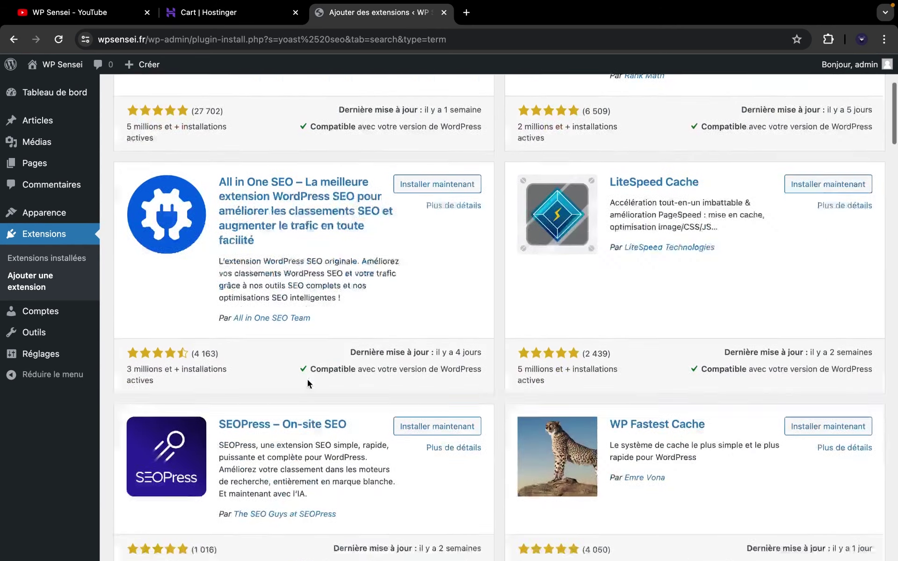
pyautogui.scroll(6, 248, 232)
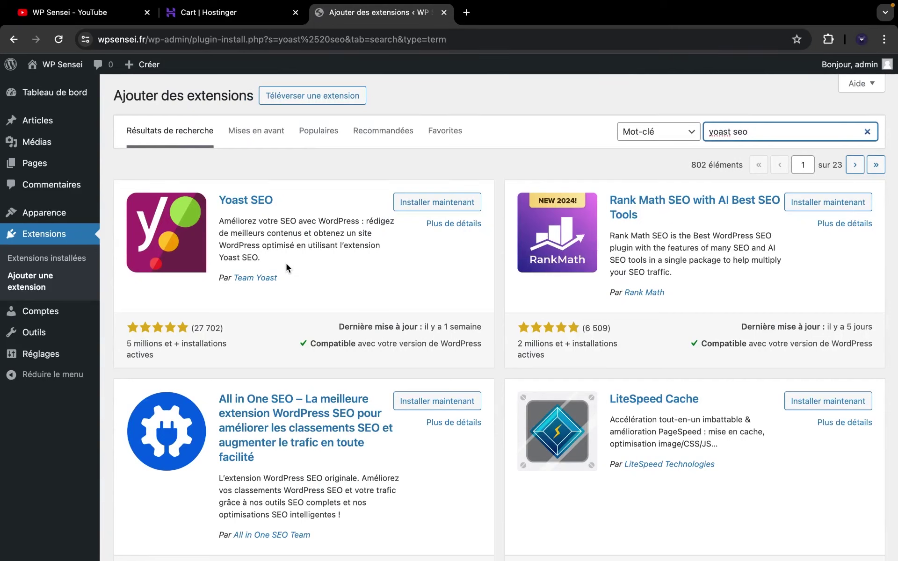
# Step: Install and activate the Yoast SEO extension, and load its entry in the WordPress admin
pyautogui.click(445, 202)
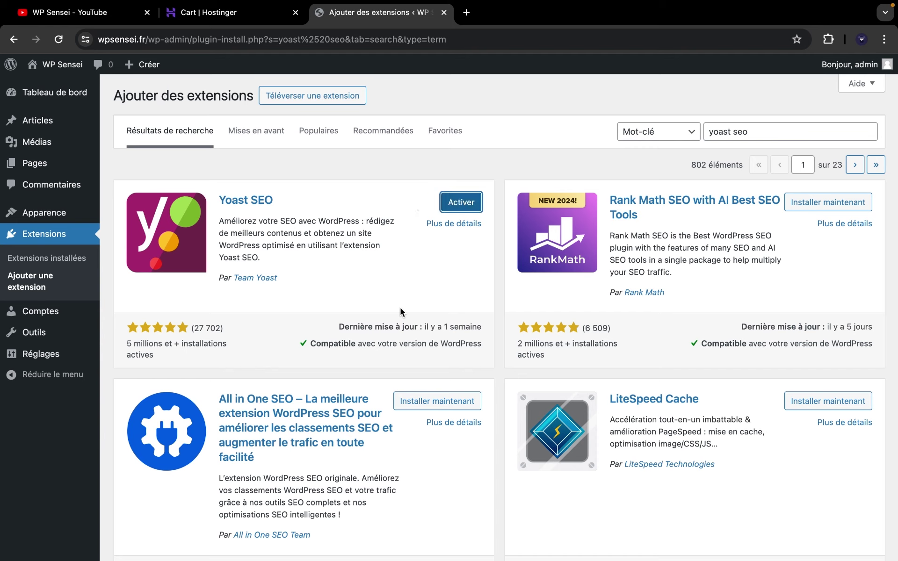
pyautogui.click(476, 204)
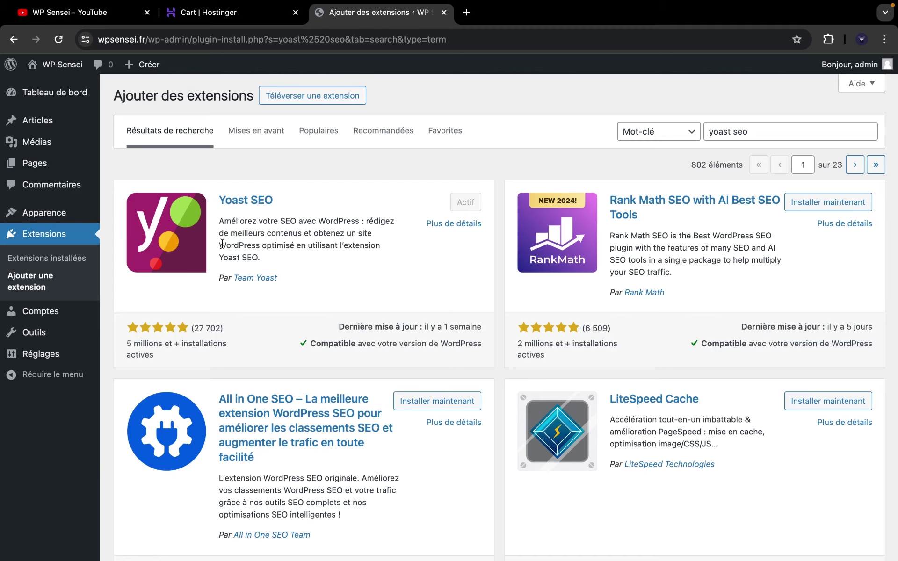
pyautogui.click(73, 263)
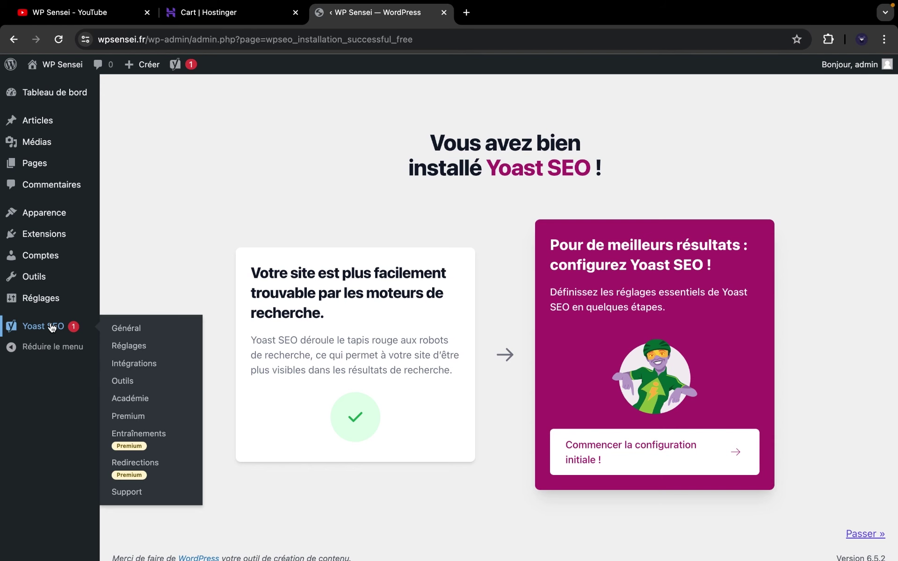
# Step: Open Yoast SEO's general dashboard and review its problems and notifications sections
pyautogui.click(53, 328)
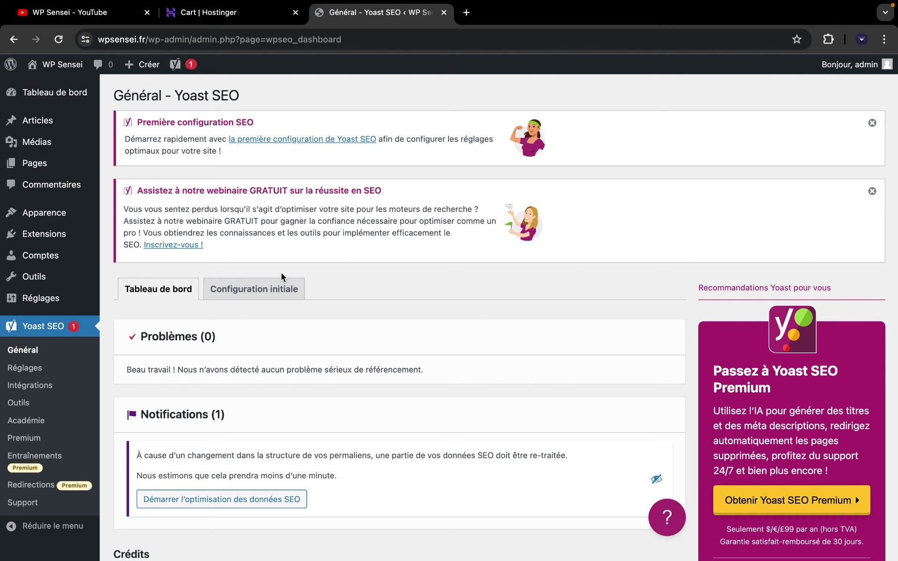
pyautogui.scroll(-2, 463, 377)
pyautogui.scroll(-5, 463, 377)
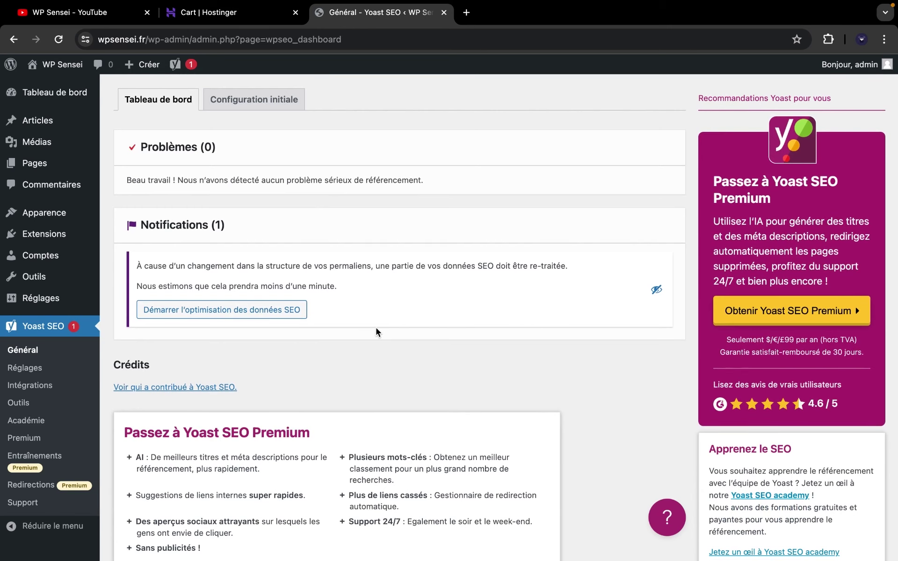
pyautogui.click(90, 358)
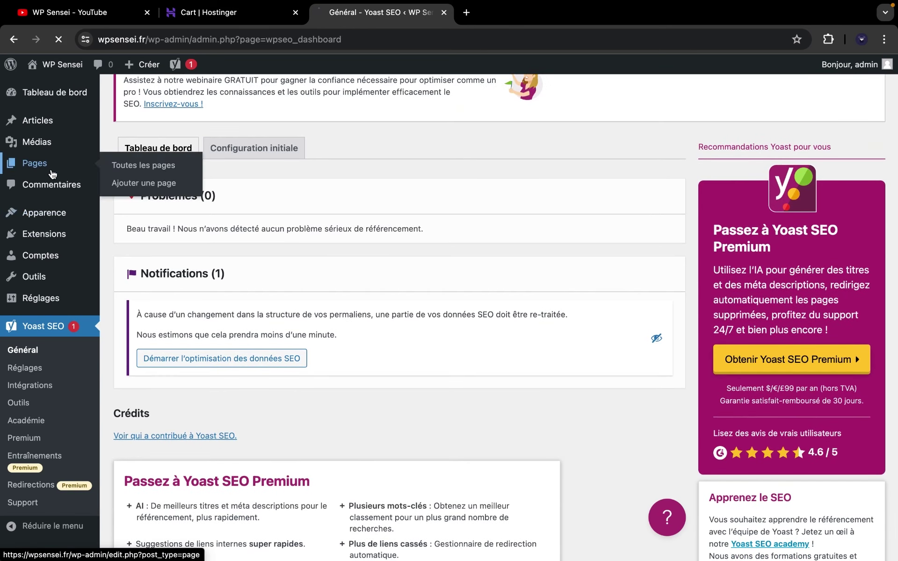
# Step: Start a new WordPress page from the list of pages and dismiss the choice of a composition
pyautogui.click(52, 175)
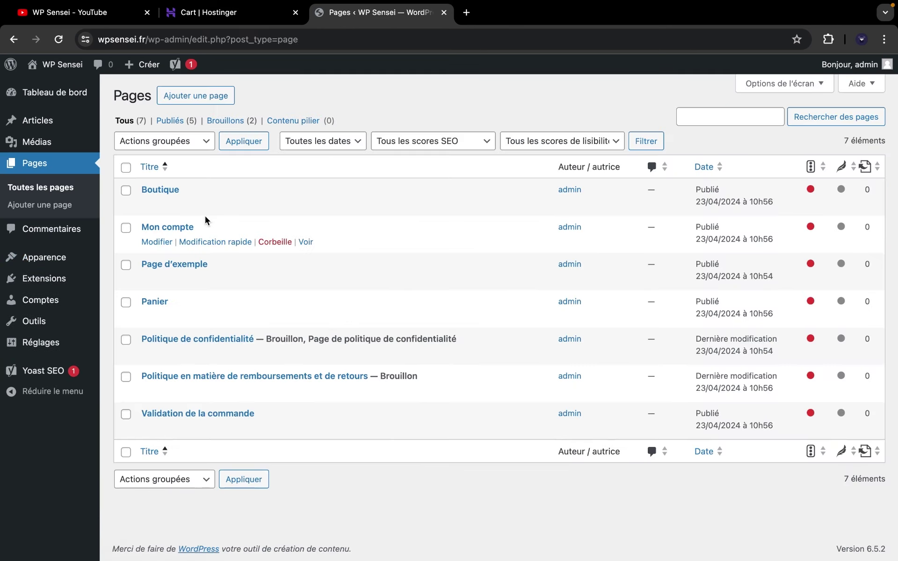
pyautogui.click(188, 98)
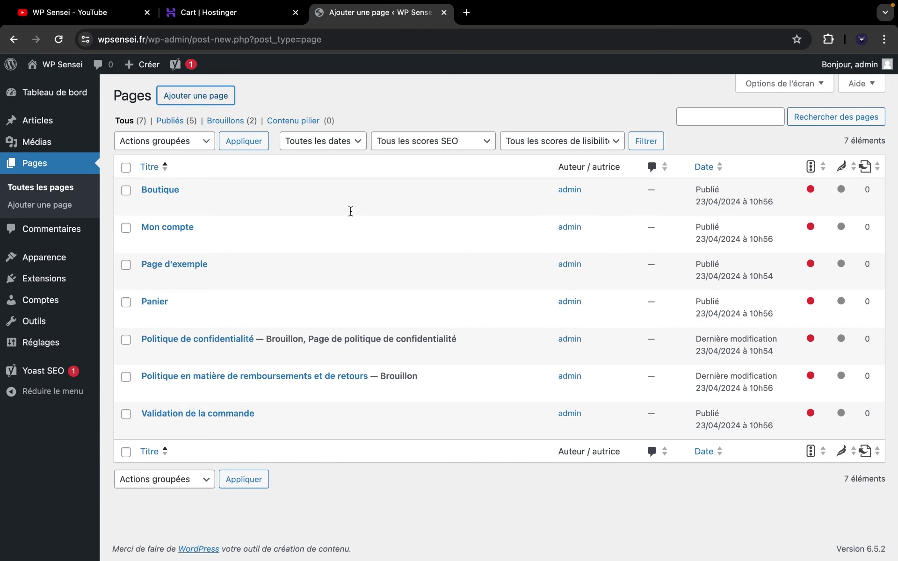
pyautogui.scroll(-2, 387, 337)
pyautogui.scroll(-2, 230, 262)
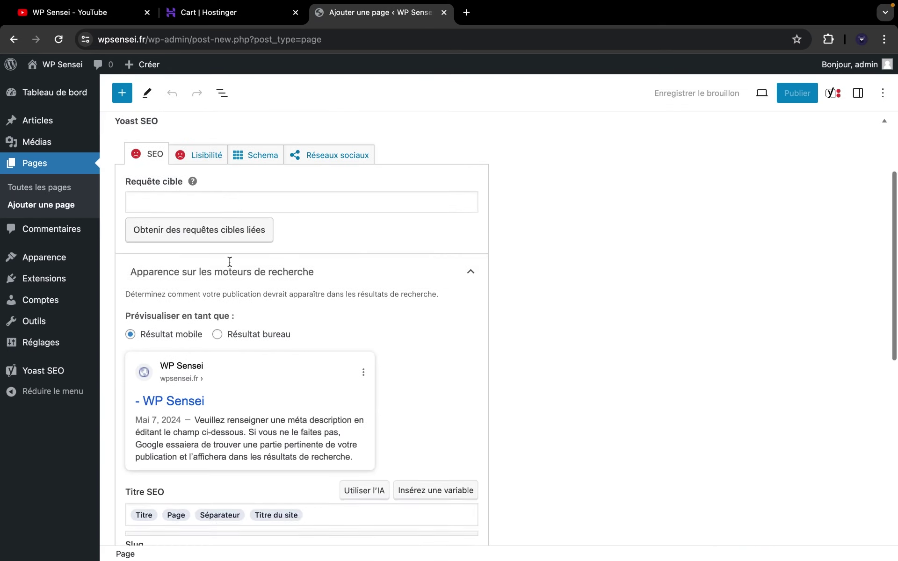
pyautogui.scroll(-3, 230, 261)
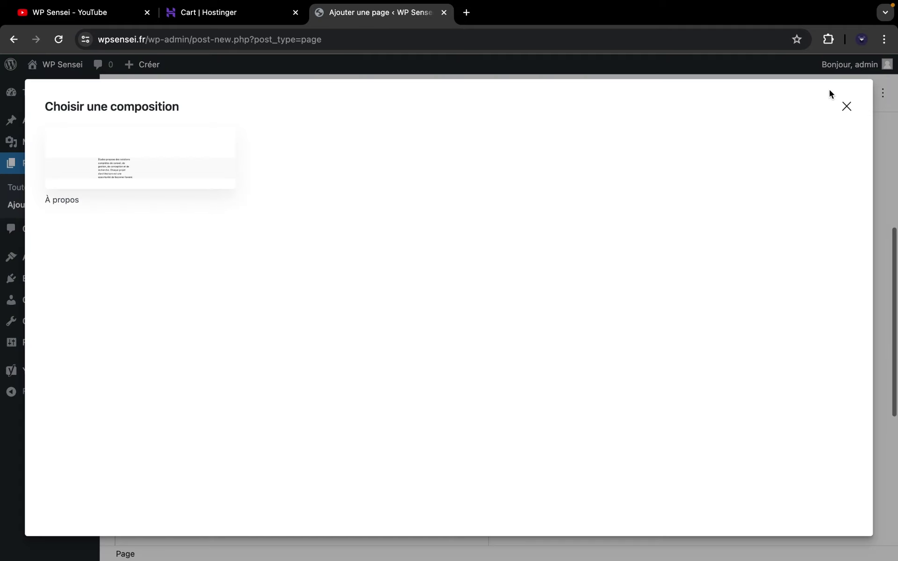
pyautogui.click(845, 108)
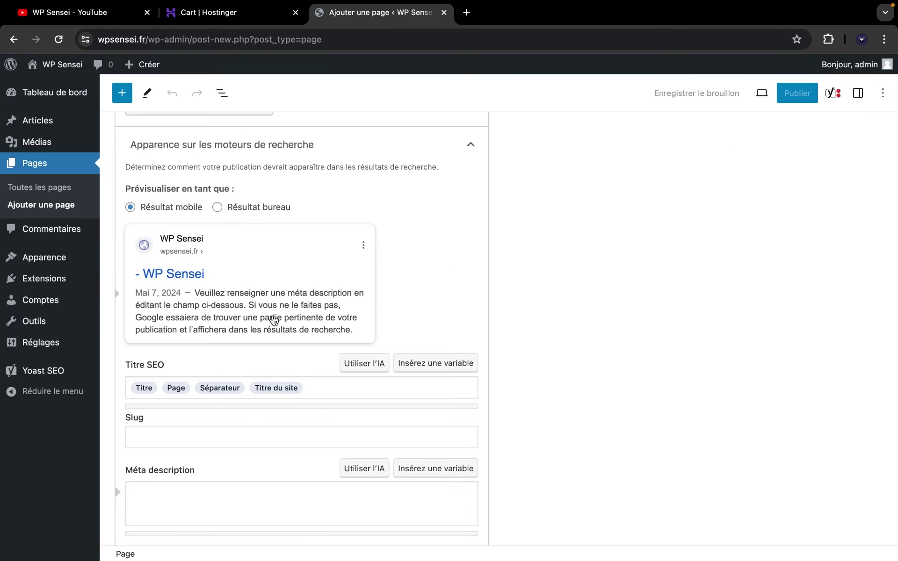
# Step: Examine the new page's Yoast SEO fields, search appearance preview and expanded SEO analysis results
pyautogui.scroll(-5, 274, 320)
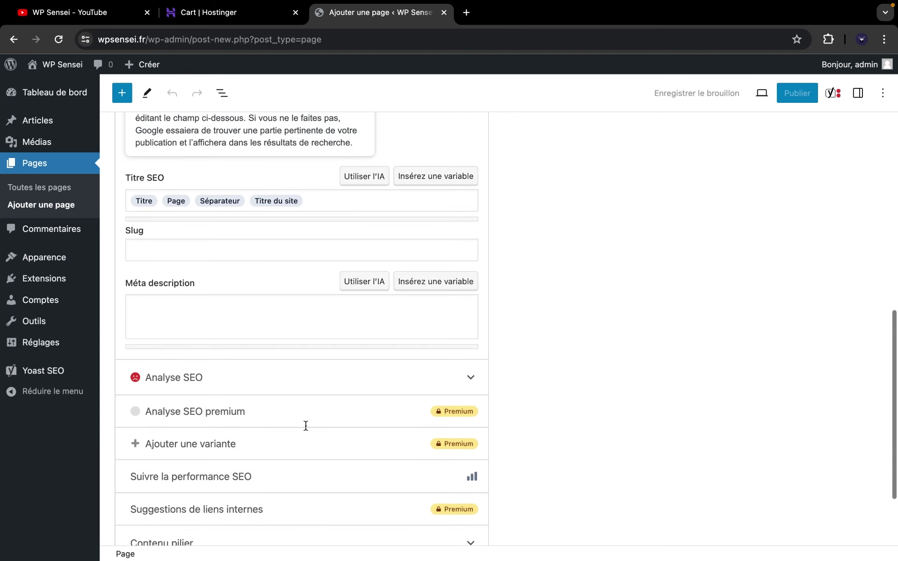
pyautogui.click(287, 384)
pyautogui.scroll(-2, 286, 379)
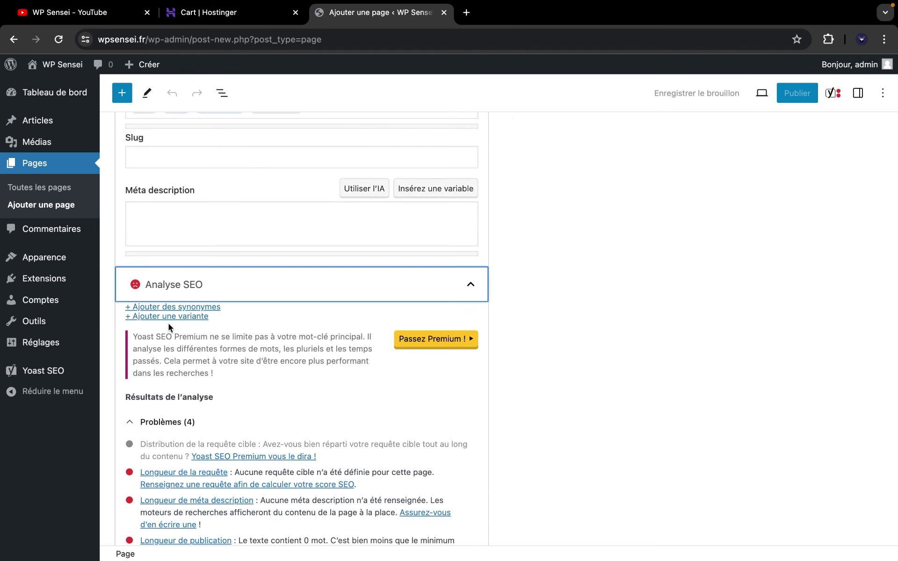
pyautogui.scroll(-2, 168, 323)
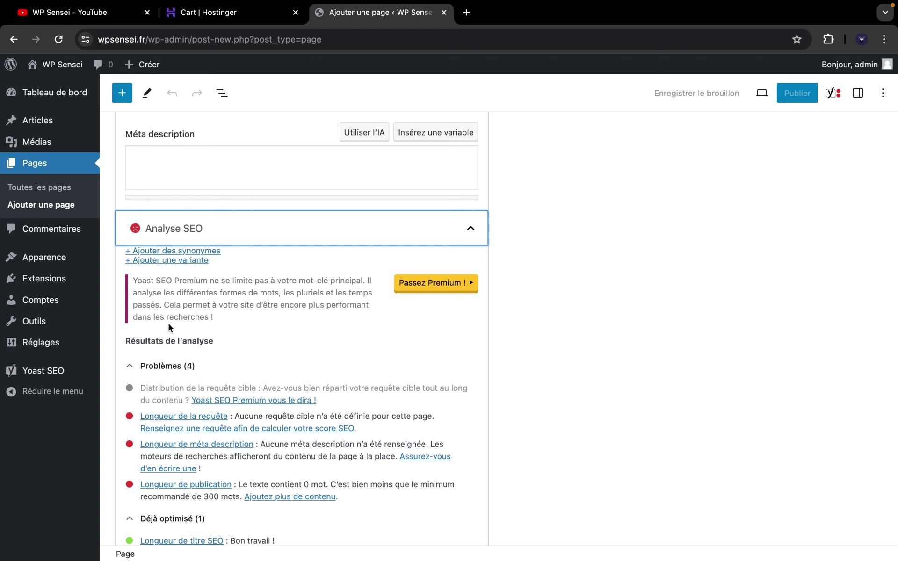
pyautogui.scroll(-5, 169, 324)
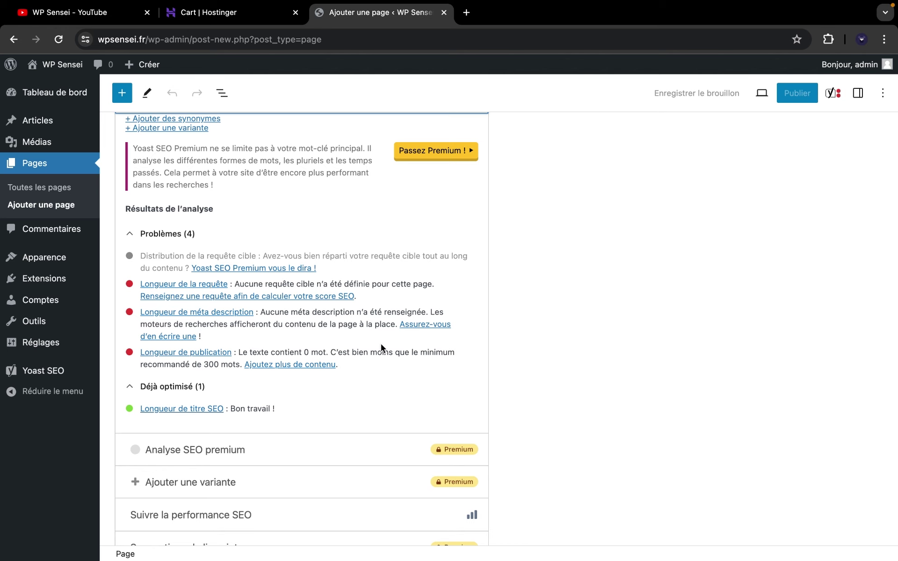
pyautogui.scroll(1, 381, 346)
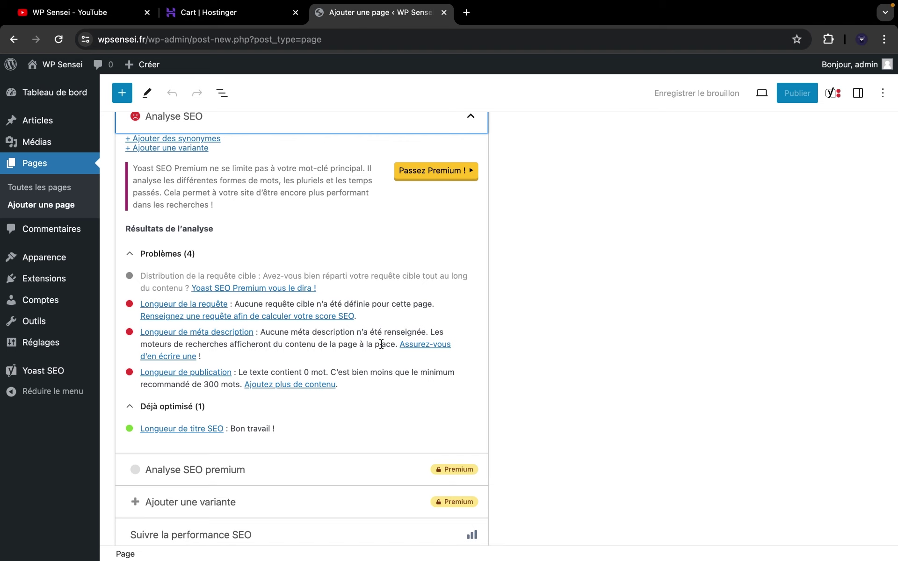
pyautogui.scroll(2, 380, 344)
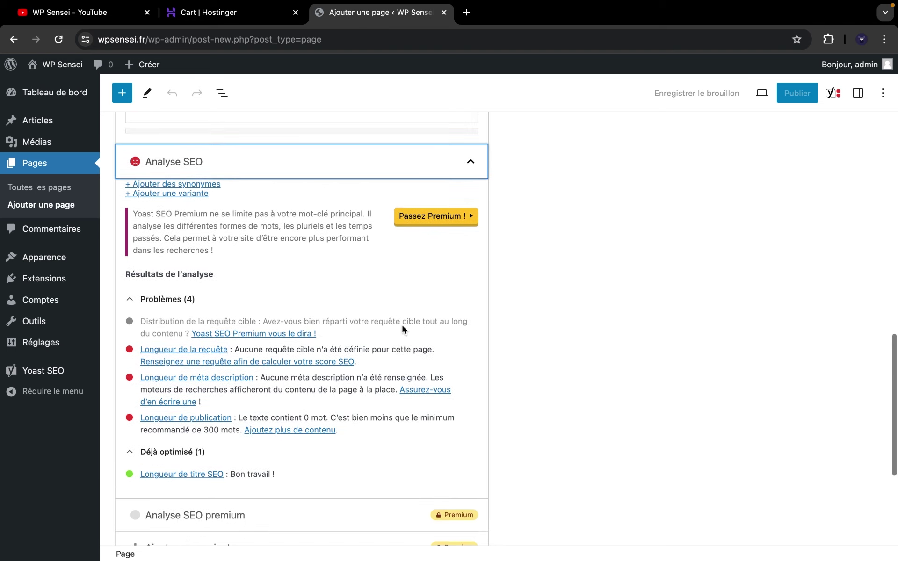
pyautogui.scroll(10, 378, 330)
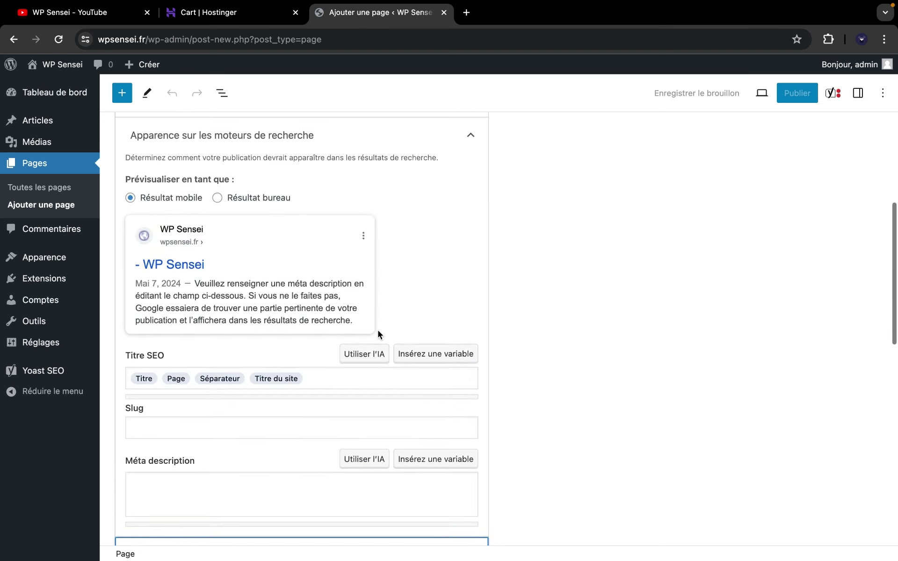
pyautogui.scroll(6, 378, 330)
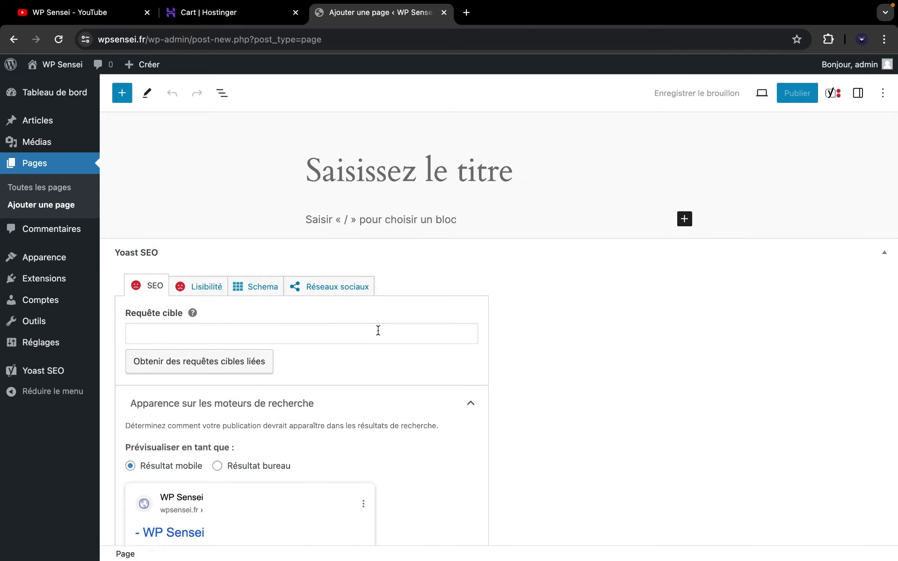
# Step: Compare the new page's Yoast SEO readability analysis (Lisibilité) with its SEO analysis fields
pyautogui.click(178, 281)
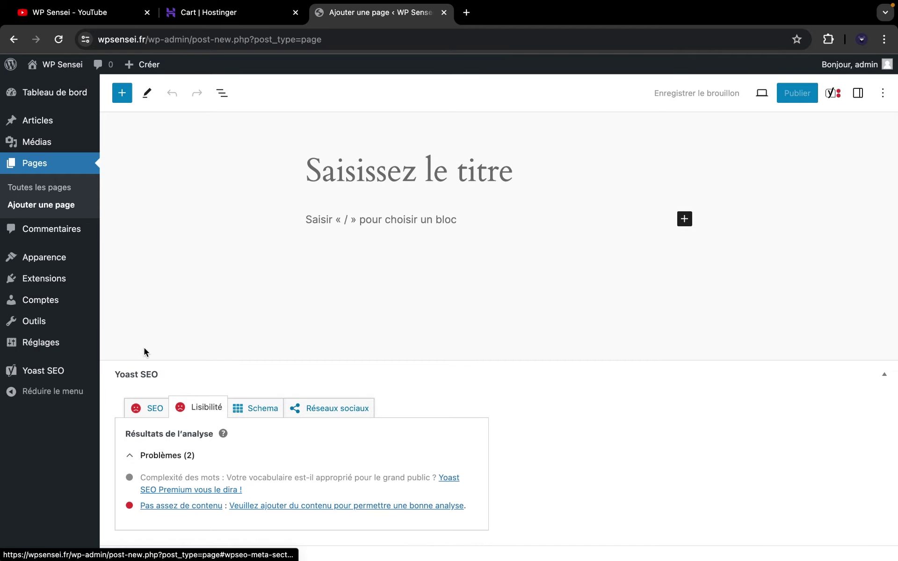
pyautogui.click(154, 408)
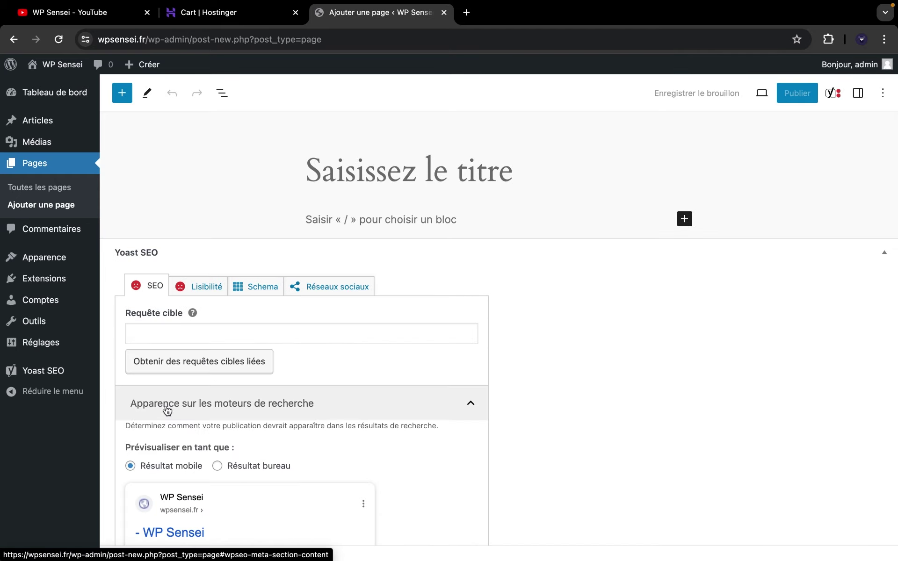
pyautogui.click(212, 293)
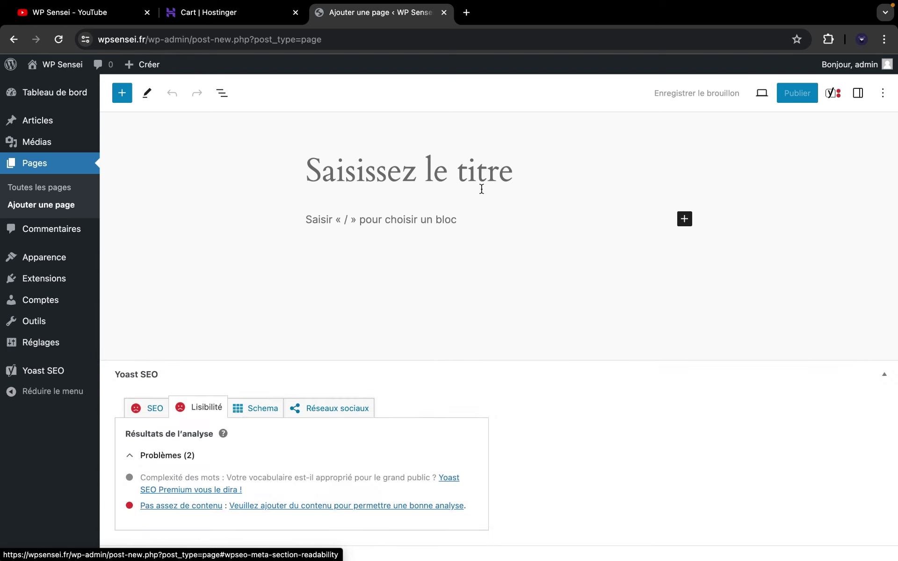
pyautogui.click(154, 414)
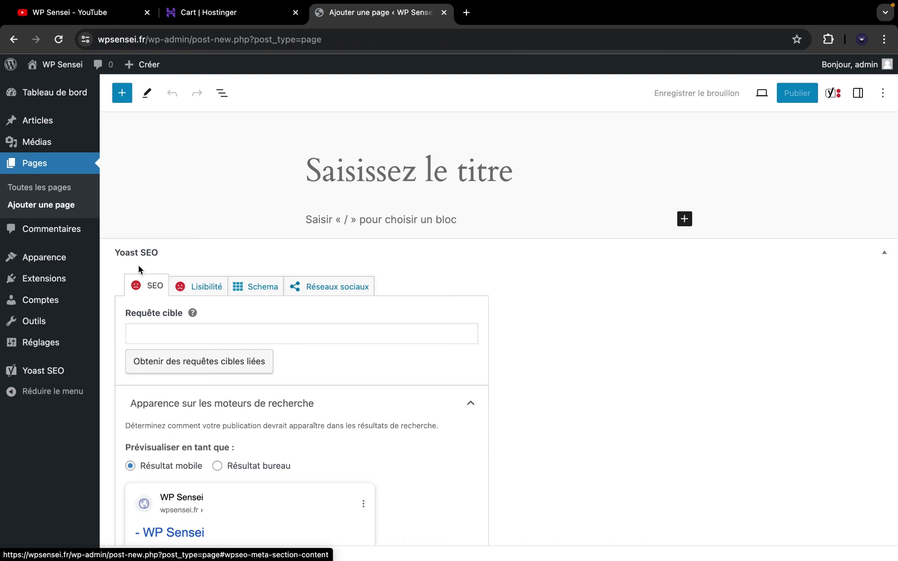
# Step: Open Yoast SEO's settings and review the site features and the expanded list of advanced settings (Avancé)
pyautogui.click(60, 372)
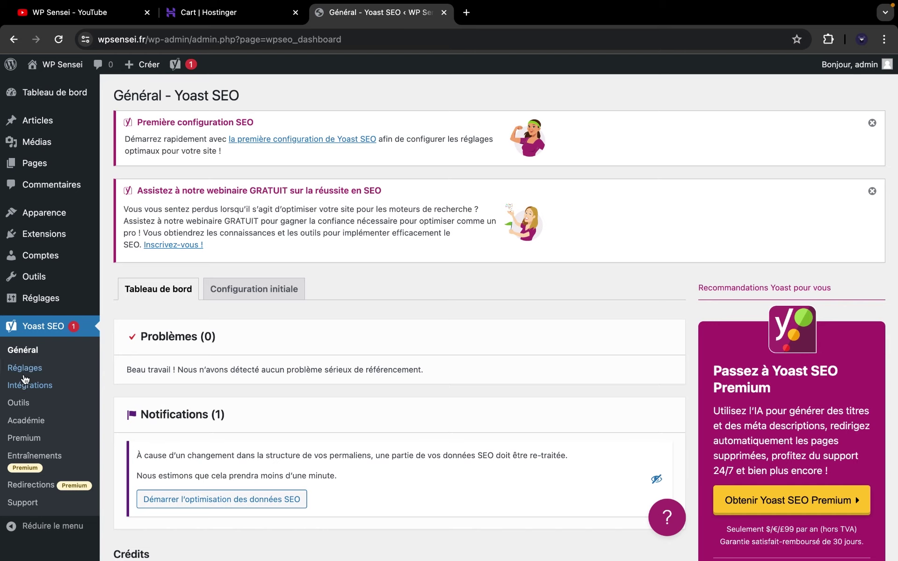
pyautogui.click(24, 374)
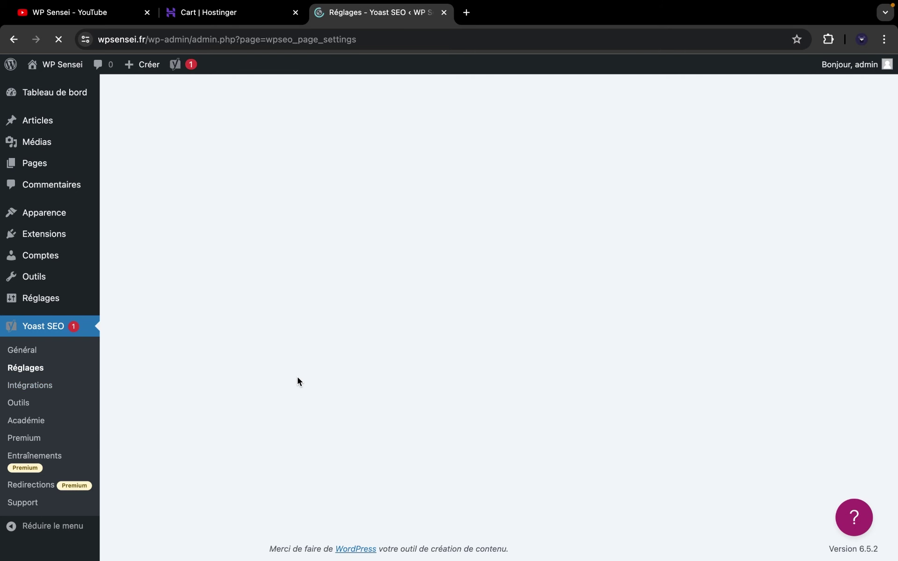
pyautogui.scroll(-2, 297, 377)
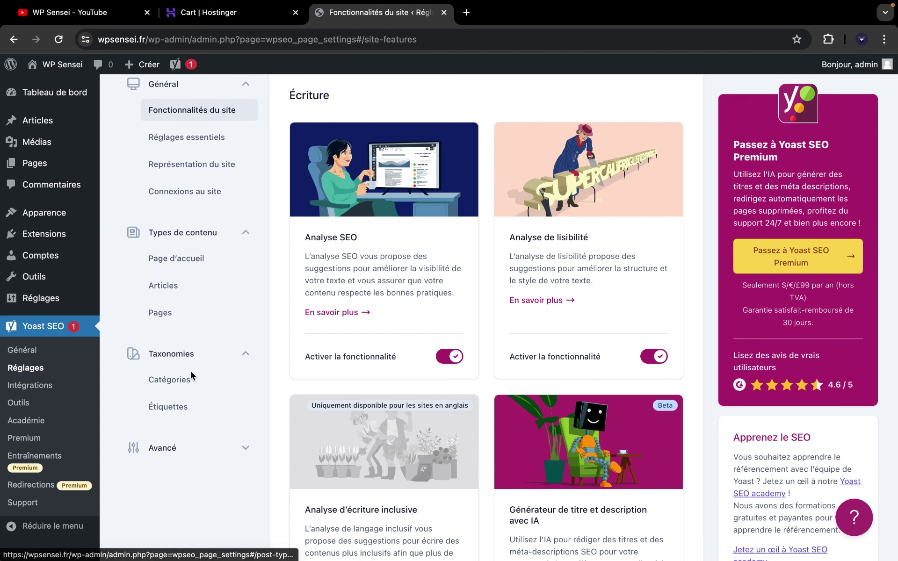
pyautogui.click(185, 453)
pyautogui.scroll(-2, 244, 438)
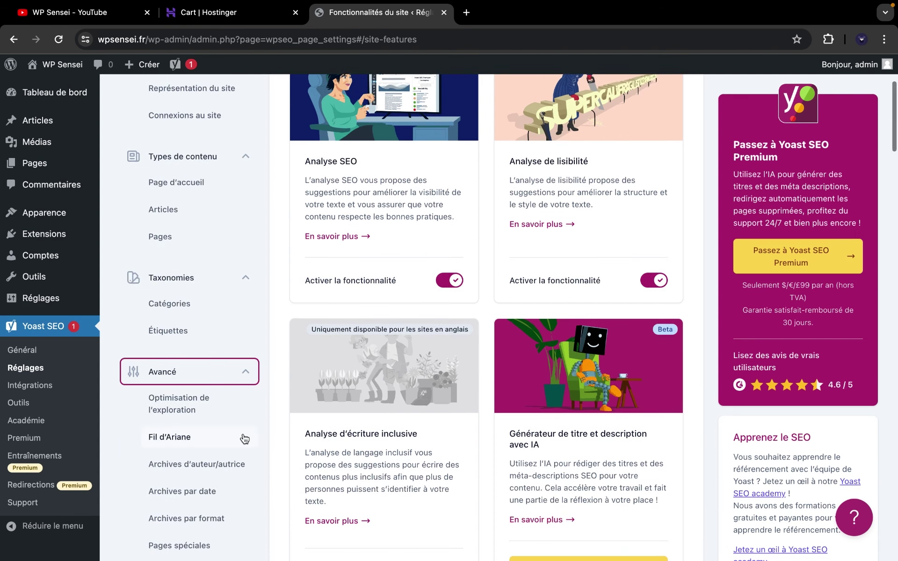
pyautogui.scroll(-2, 243, 436)
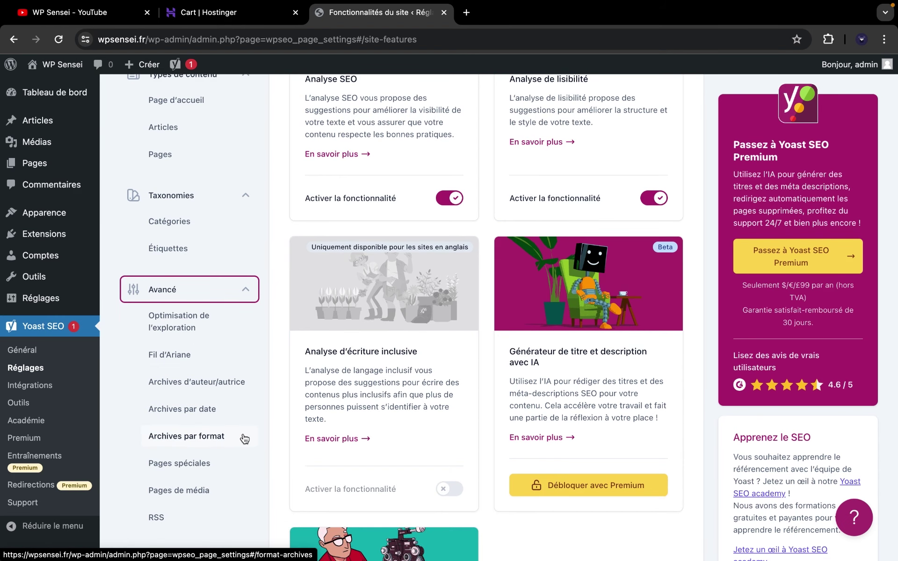
# Step: Examine Yoast SEO's advanced breadcrumb settings (Fil d'Ariane), including separator, prefixes and publication types
pyautogui.click(236, 356)
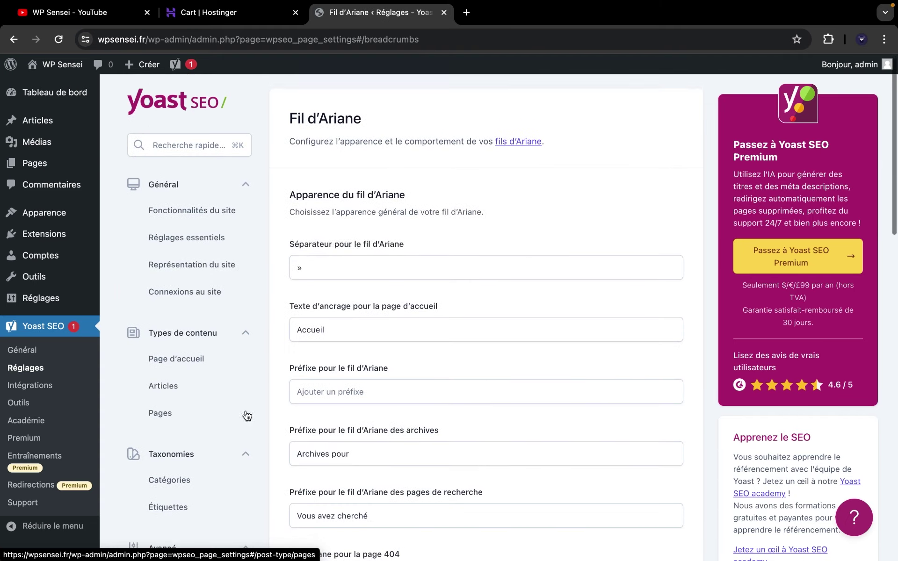
pyautogui.scroll(-5, 240, 442)
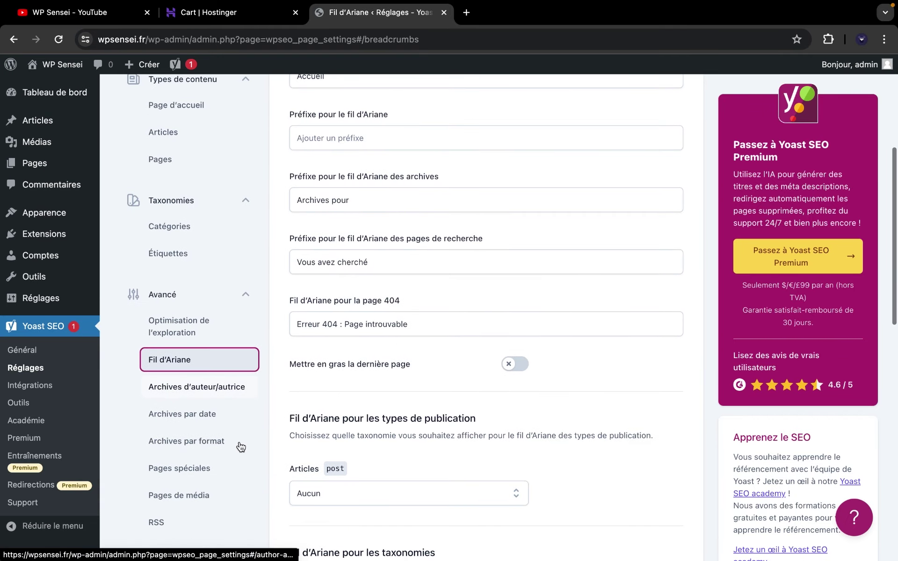
pyautogui.scroll(-2, 197, 346)
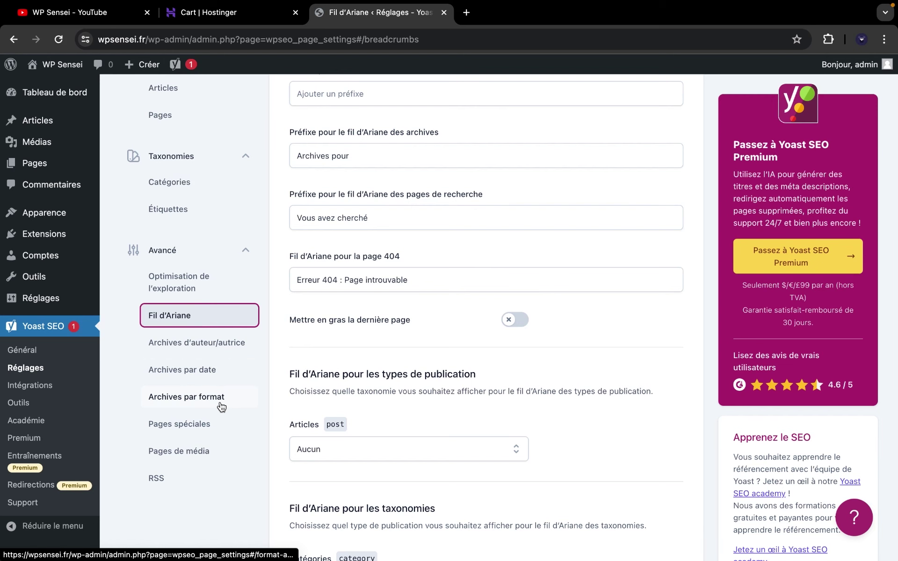
# Step: Review Yoast SEO's built-in tools, from import and export to the SEO data optimisation
pyautogui.click(23, 403)
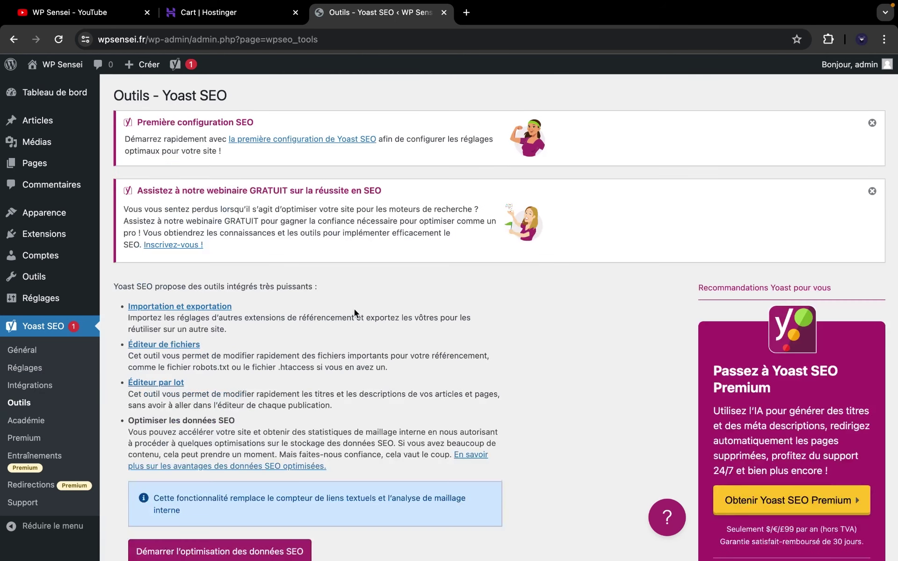
pyautogui.scroll(-3, 354, 313)
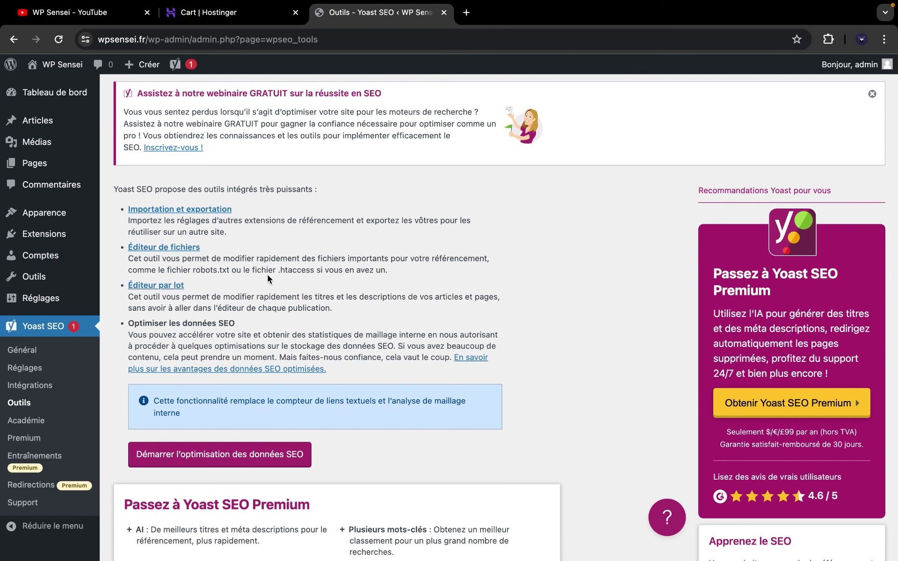
pyautogui.scroll(-3, 267, 278)
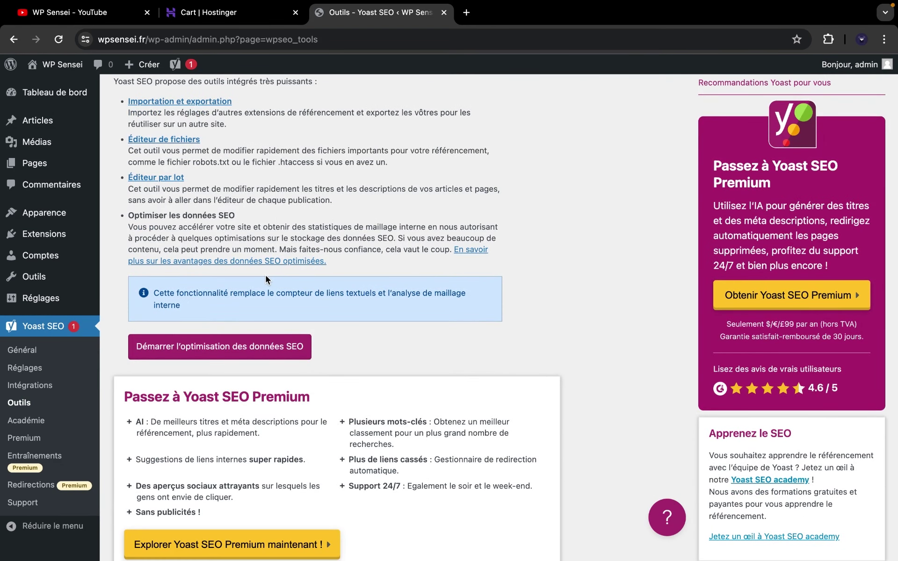
# Step: Find the NitroPack extension by searching for "nitropack" among the WordPress extensions, and install and activate it
pyautogui.click(43, 233)
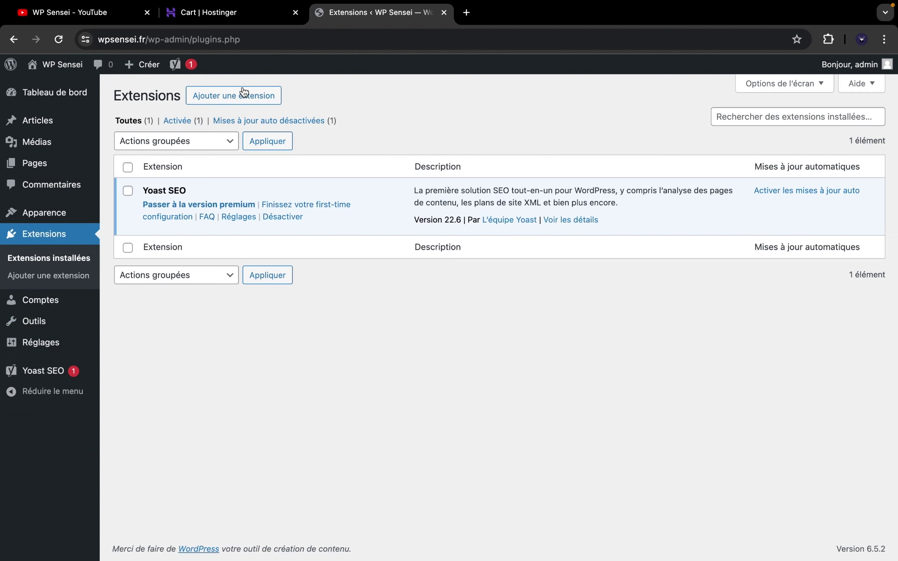
pyautogui.click(243, 96)
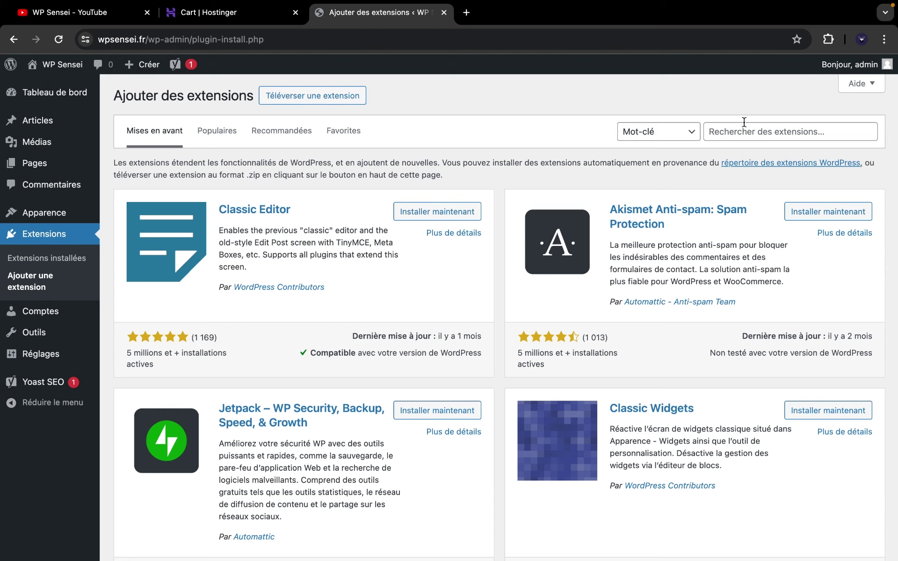
pyautogui.click(734, 127)
pyautogui.write('nitropack')
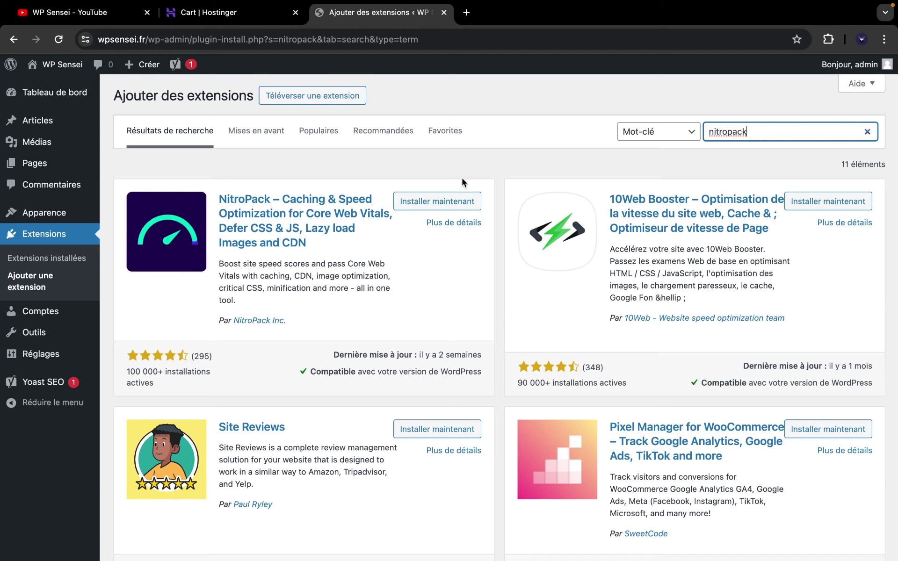
pyautogui.click(456, 201)
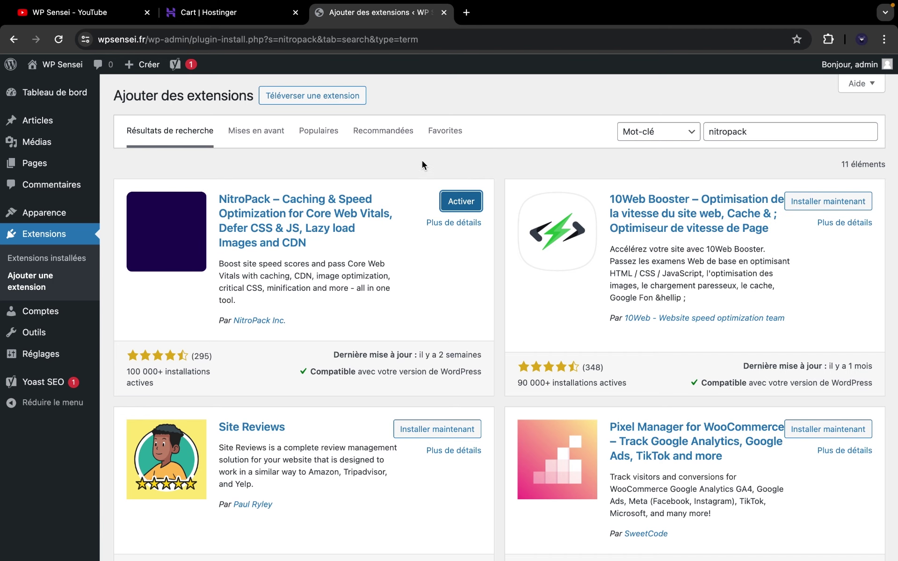
pyautogui.click(449, 202)
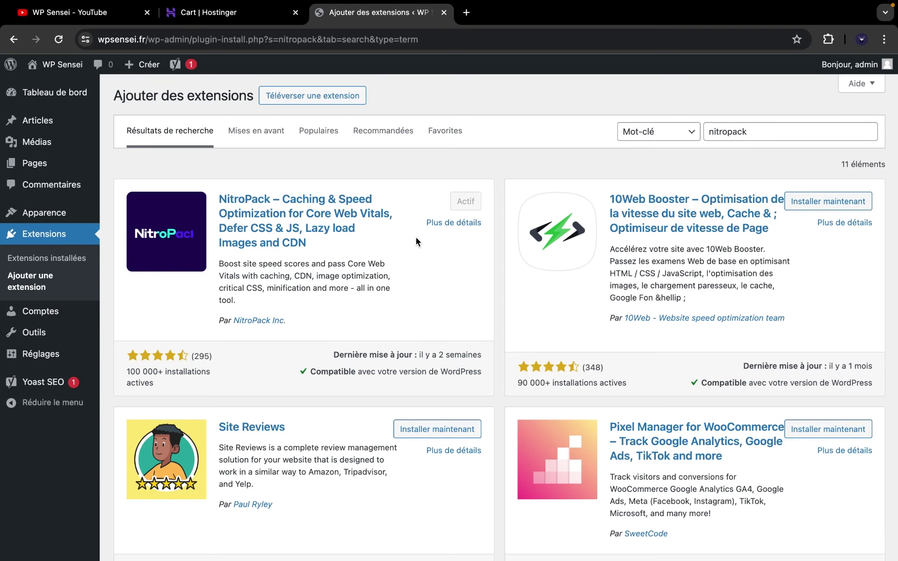
pyautogui.scroll(-1, 416, 237)
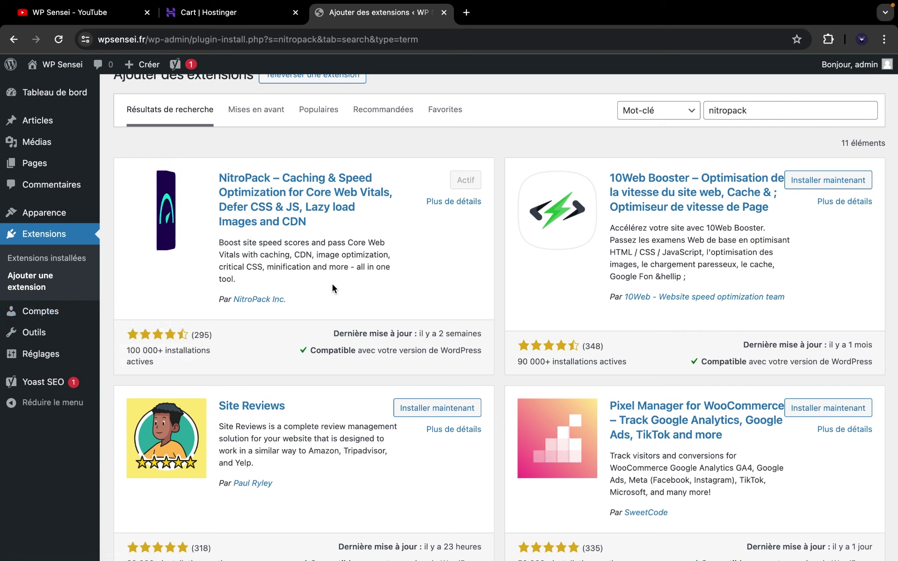
# Step: Search Google for "google speed" in a new browser tab and open PageSpeed Insights from the results
pyautogui.click(466, 13)
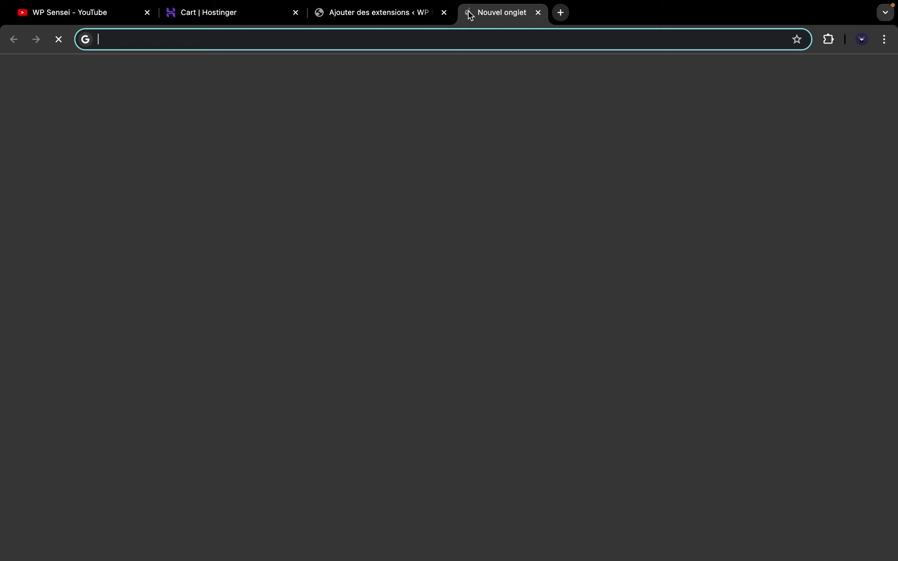
pyautogui.write('google speed')
pyautogui.press('Return')
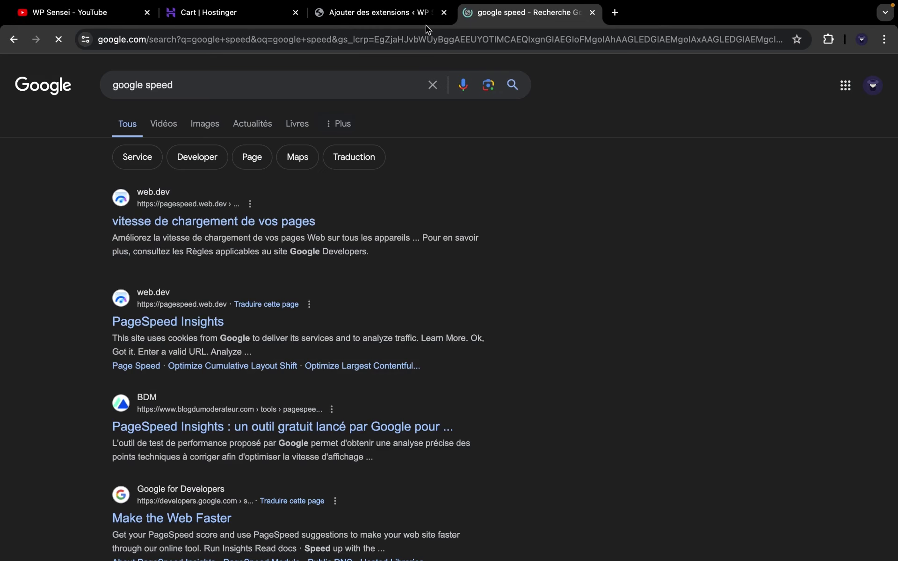
pyautogui.click(159, 321)
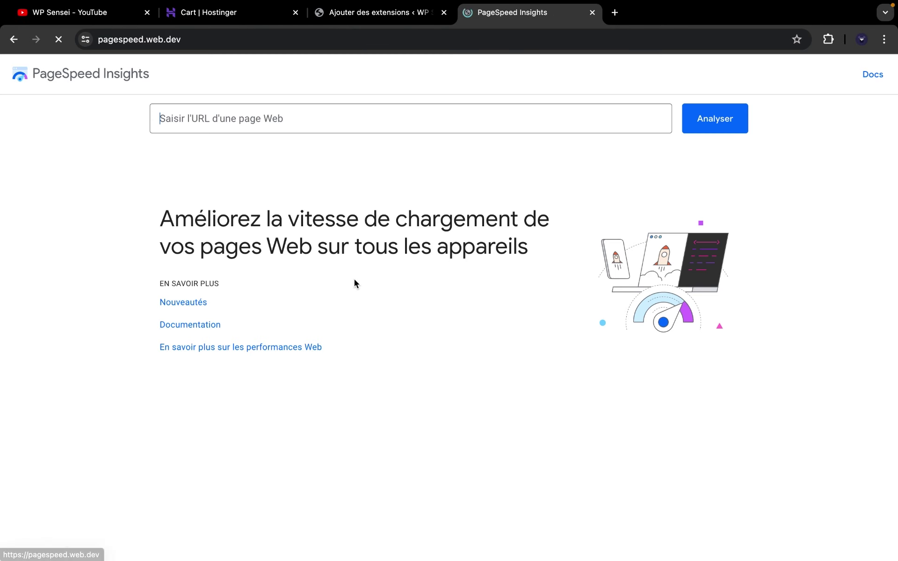
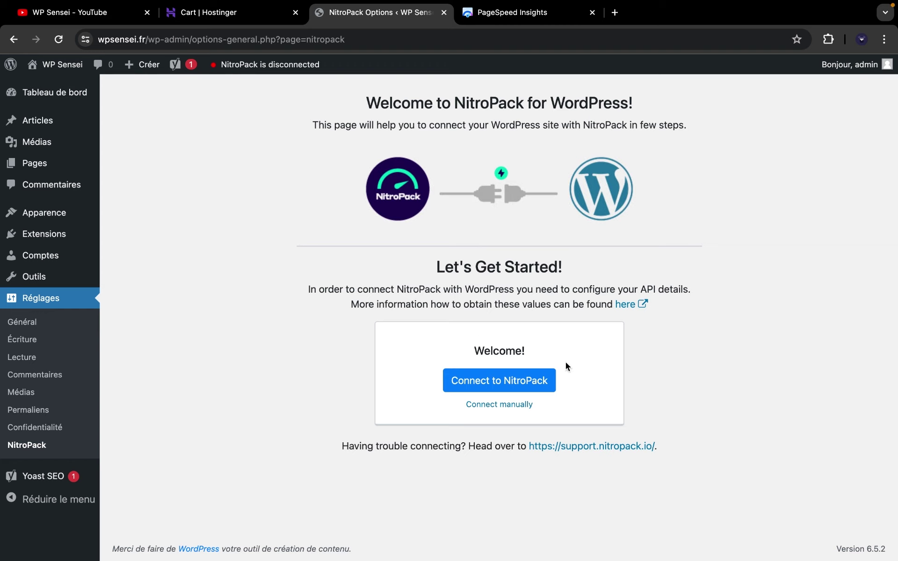
# Step: Open the NitroPack support site linked from the plugin's connection page and look over its help topics
pyautogui.click(582, 452)
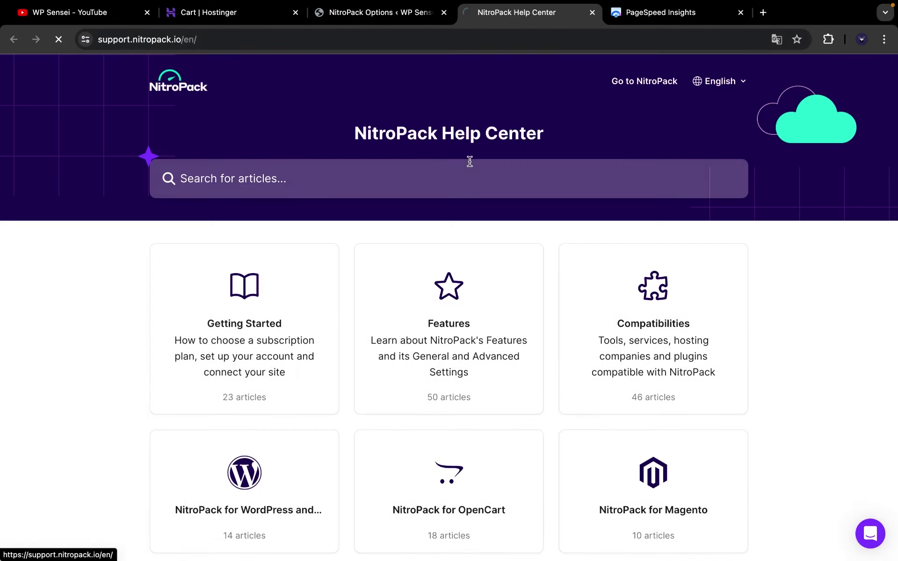
pyautogui.scroll(-5, 469, 162)
pyautogui.scroll(5, 469, 160)
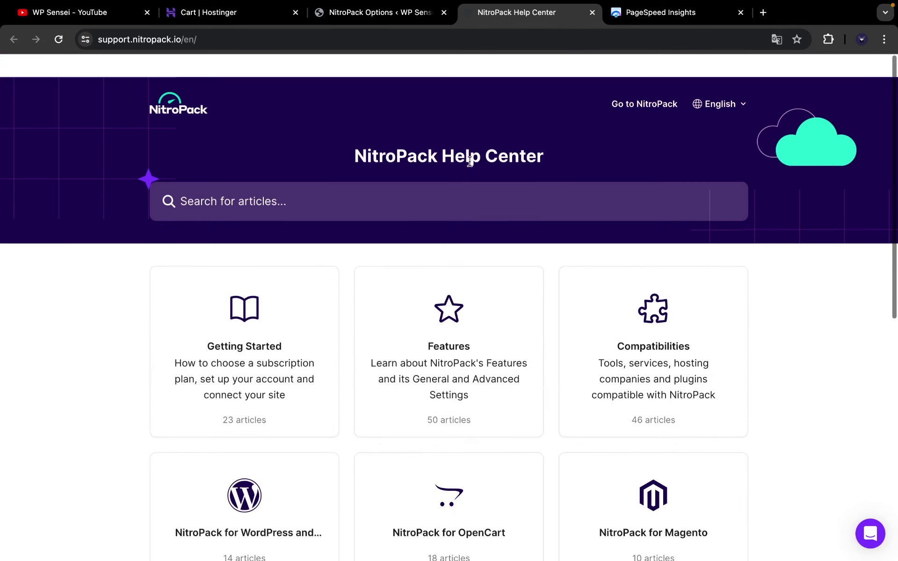
pyautogui.doubleClick(159, 35)
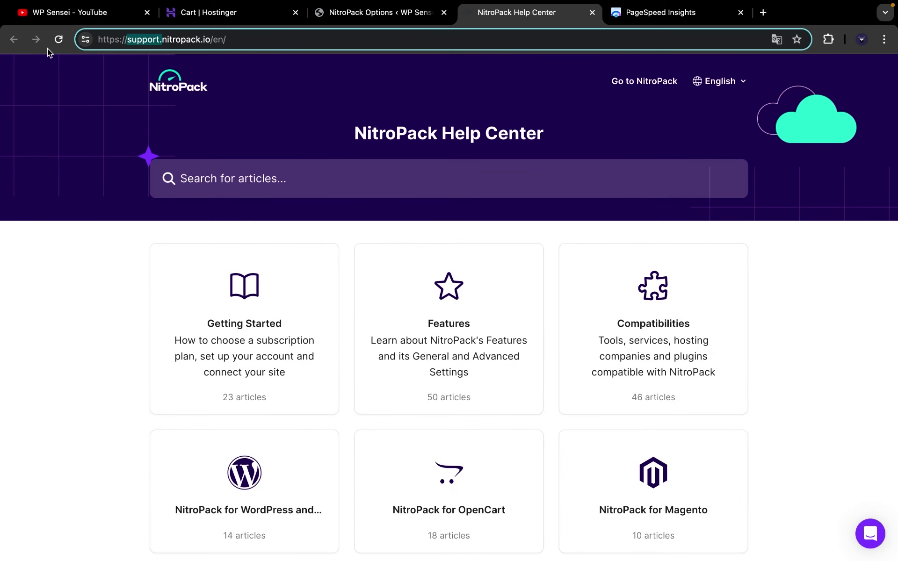
pyautogui.press('BackSpace')
pyautogui.press('BackSpace')
pyautogui.press('BackSpace')
pyautogui.press('BackSpace')
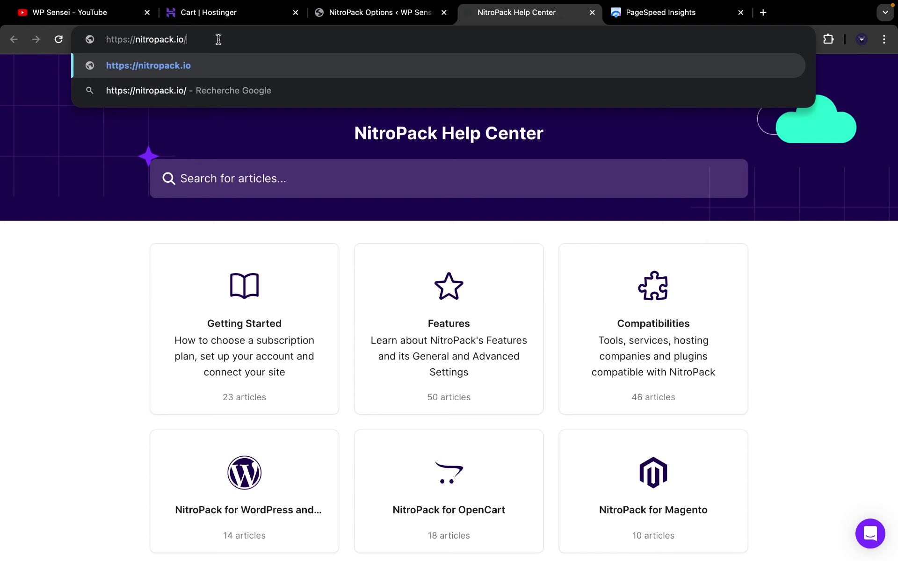
pyautogui.write('¨')
pyautogui.press('BackSpace')
pyautogui.press('Return')
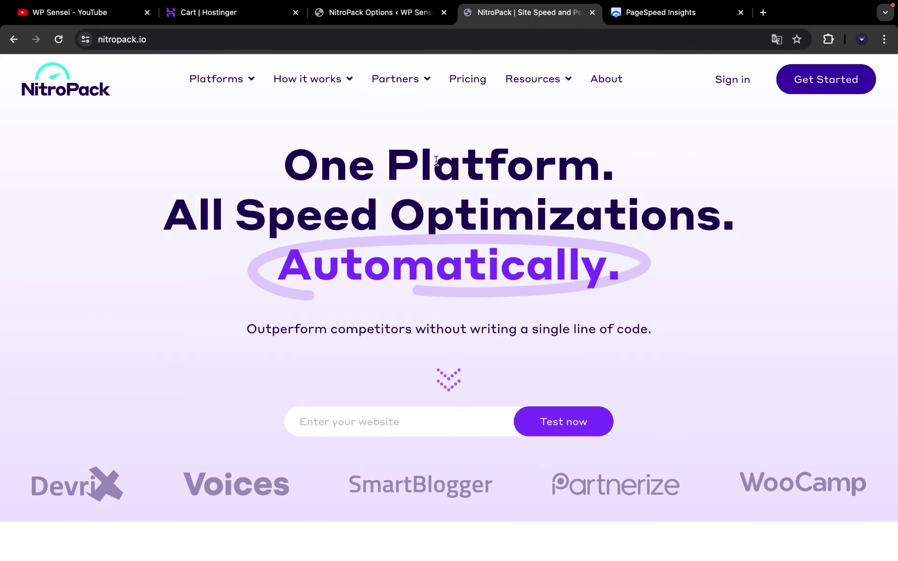
# Step: Open NitroPack's pricing page, accept all cookies and review the Business, Growth, Scale and Custom plans
pyautogui.click(468, 80)
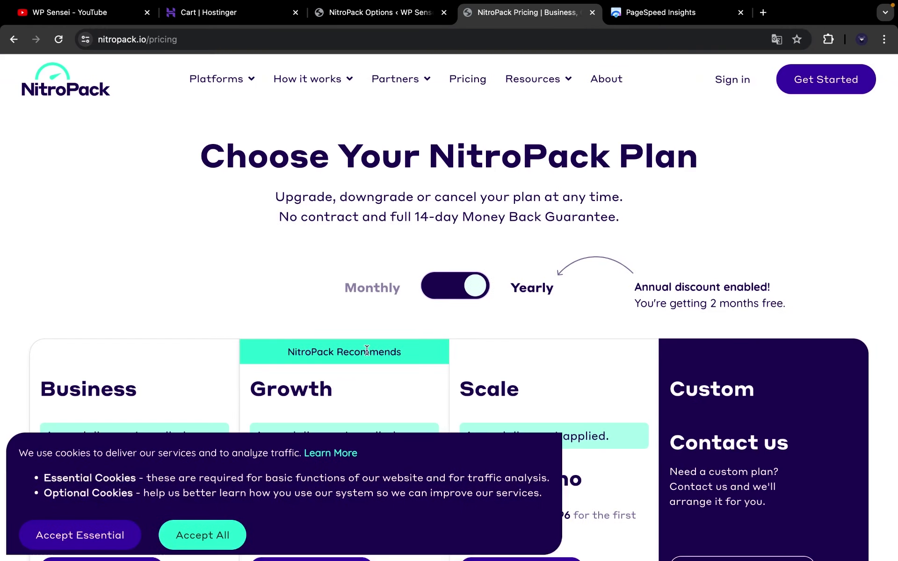
pyautogui.scroll(-3, 363, 358)
pyautogui.click(224, 537)
pyautogui.scroll(-2, 182, 288)
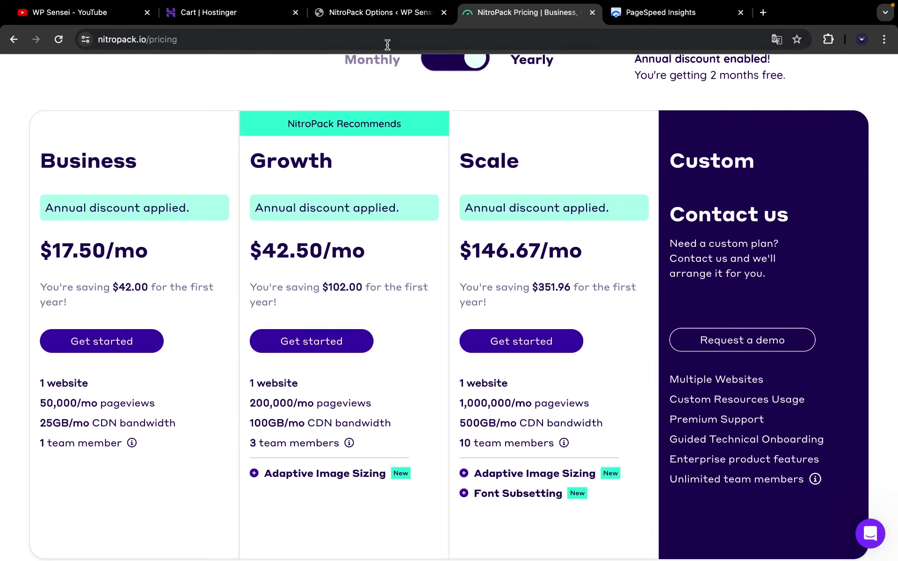
# Step: Search the WordPress extension directory for "updraft" from the site's add-extension page
pyautogui.click(364, 13)
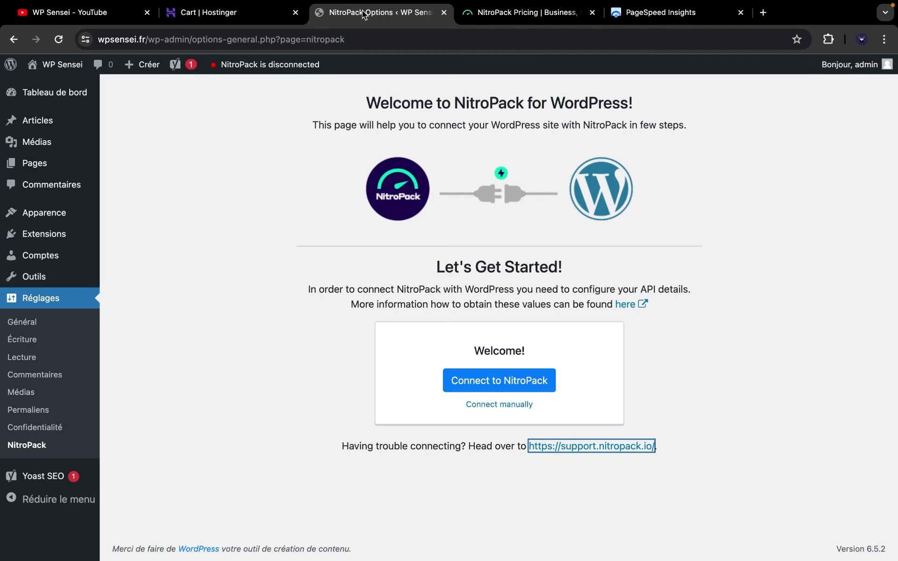
pyautogui.click(75, 241)
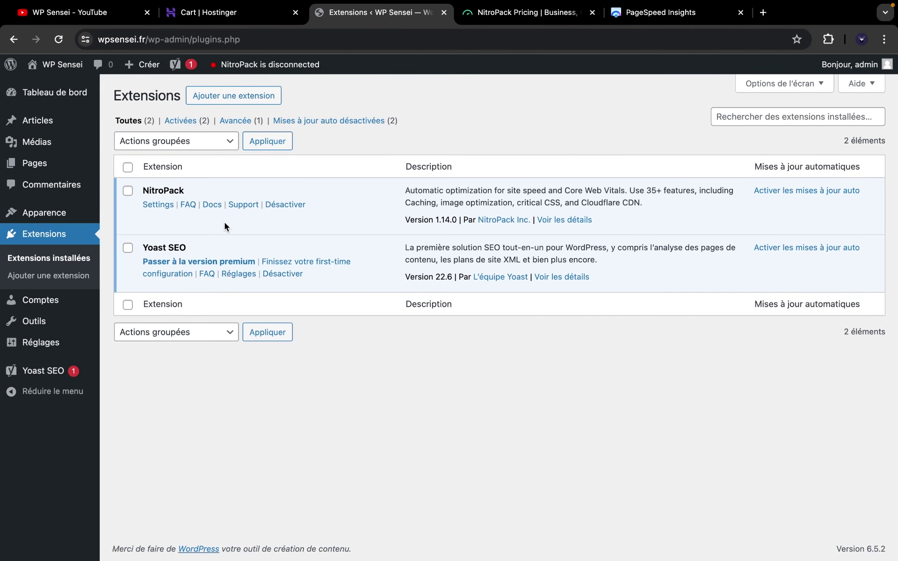
pyautogui.click(241, 106)
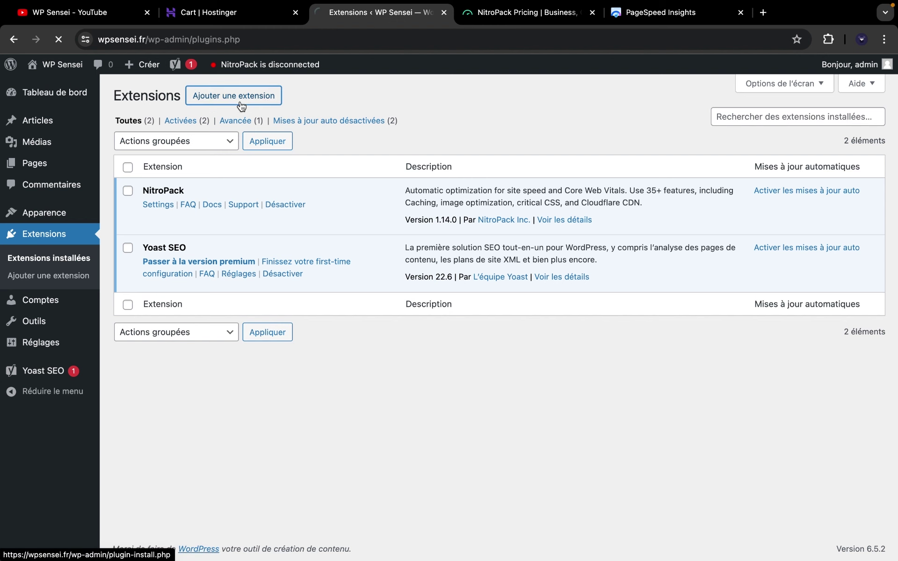
pyautogui.click(744, 133)
pyautogui.write('up')
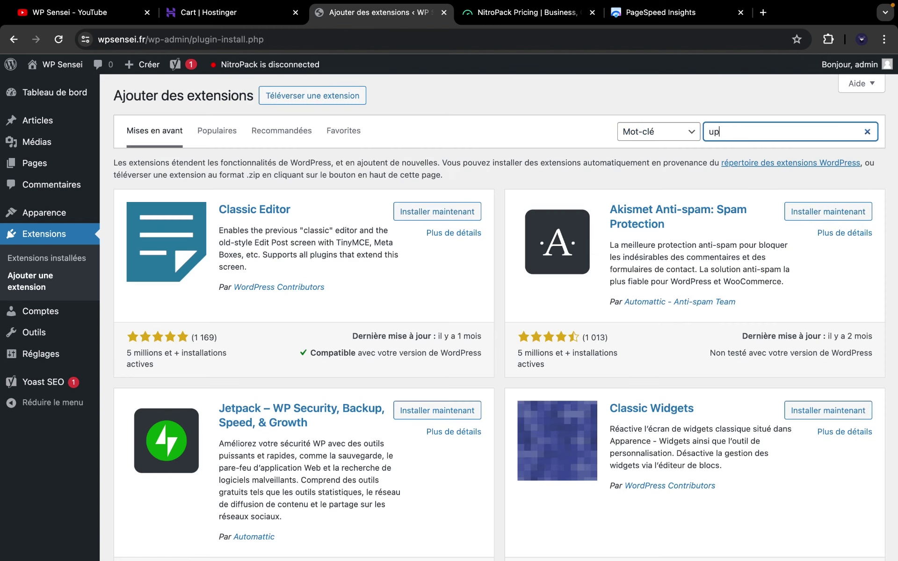
pyautogui.write('draft')
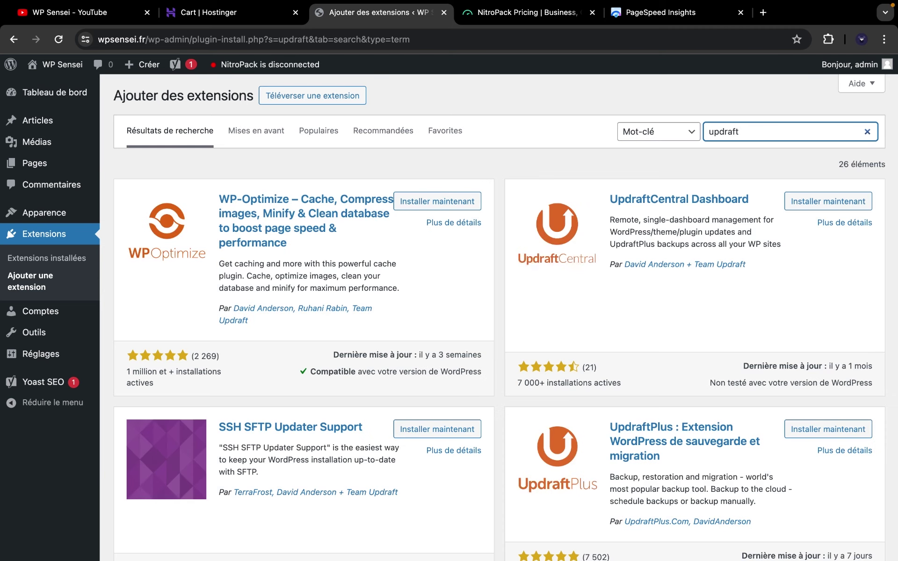
# Step: Install and activate the UpdraftPlus backup and migration extension
pyautogui.scroll(-3, 824, 349)
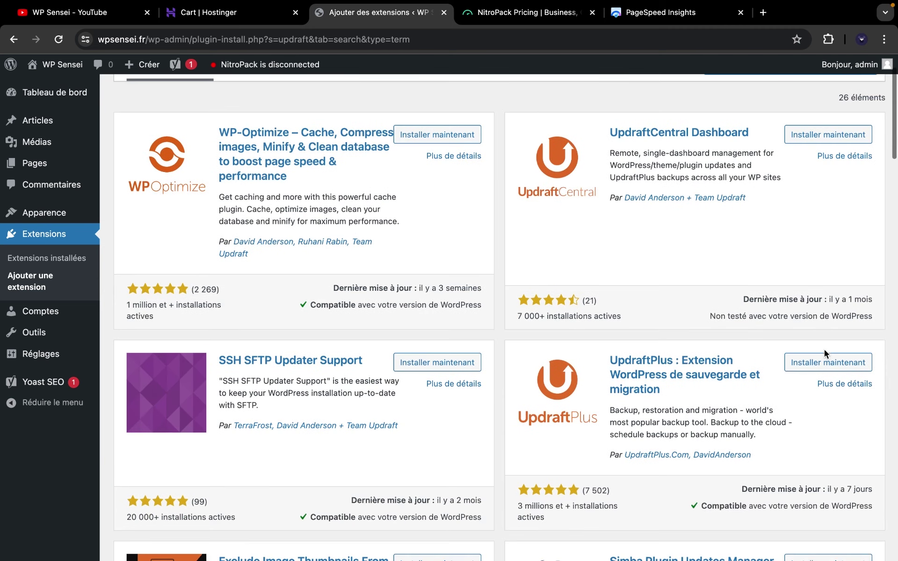
pyautogui.click(828, 363)
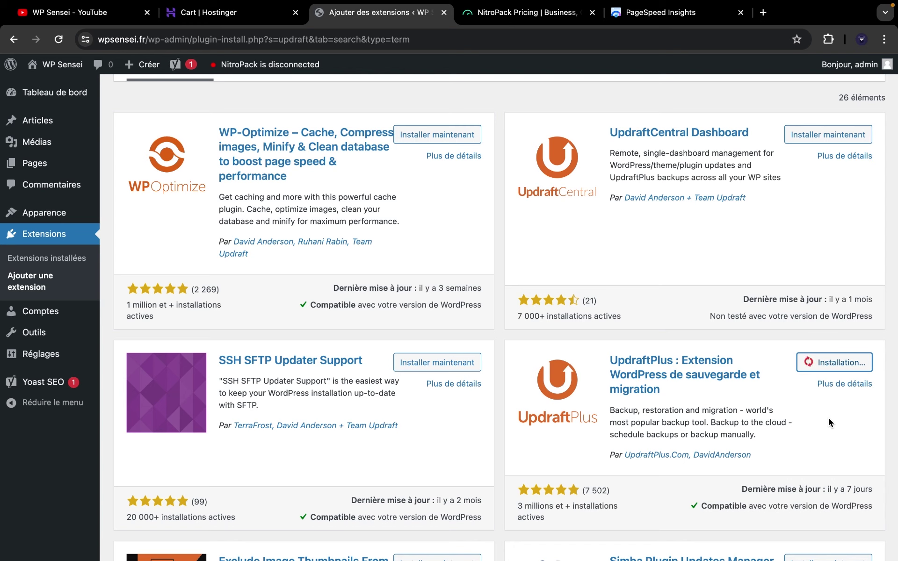
pyautogui.click(837, 363)
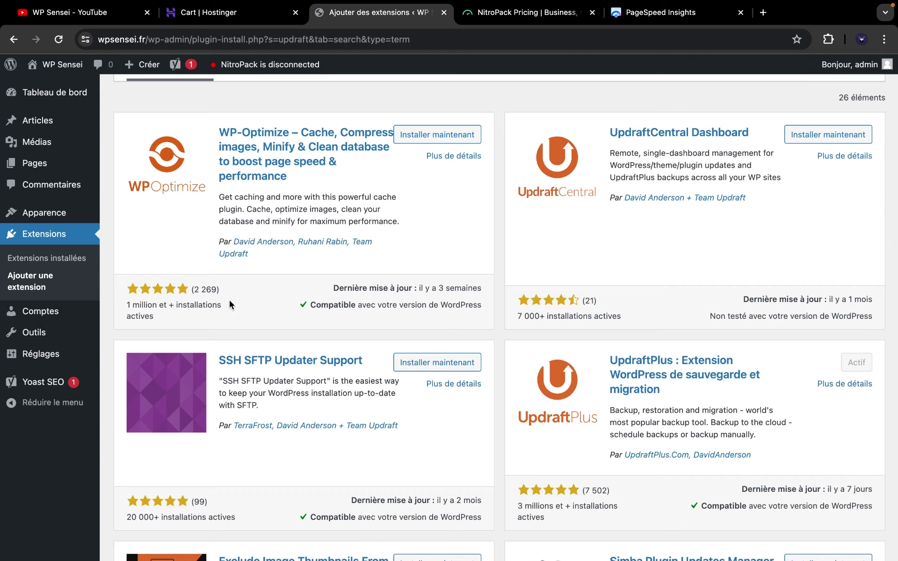
# Step: Open the UpdraftPlus backups page from the site's settings and dismiss its first-backup tour
pyautogui.click(89, 281)
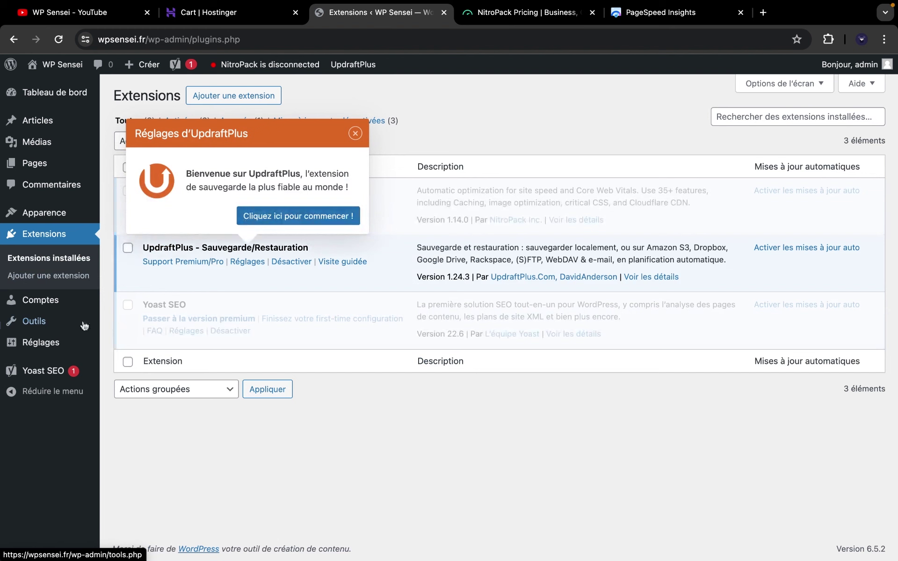
pyautogui.moveTo(53, 342)
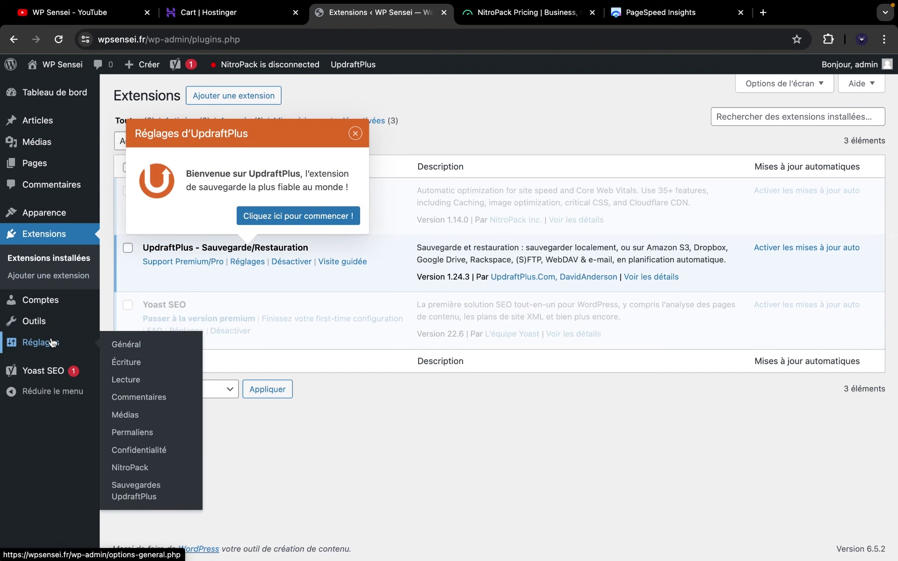
pyautogui.click(135, 495)
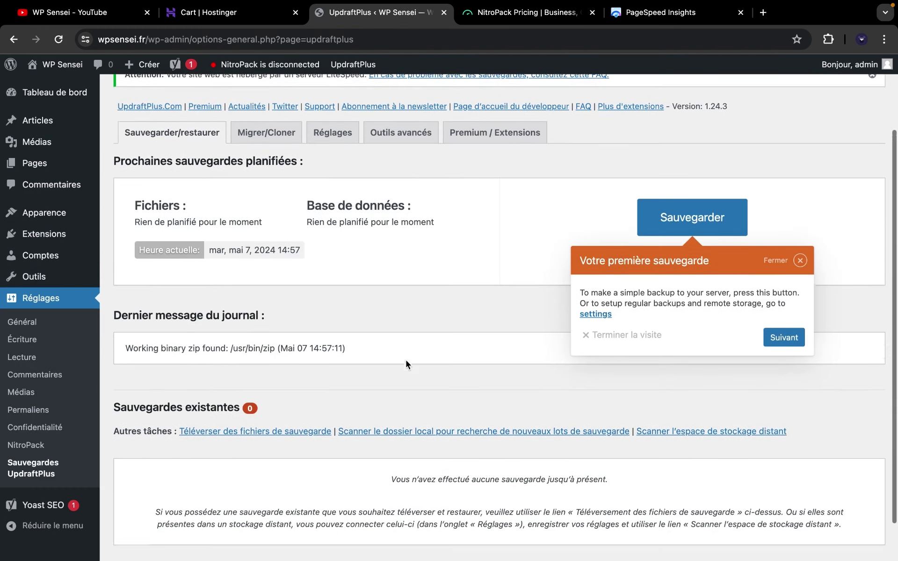
pyautogui.click(801, 255)
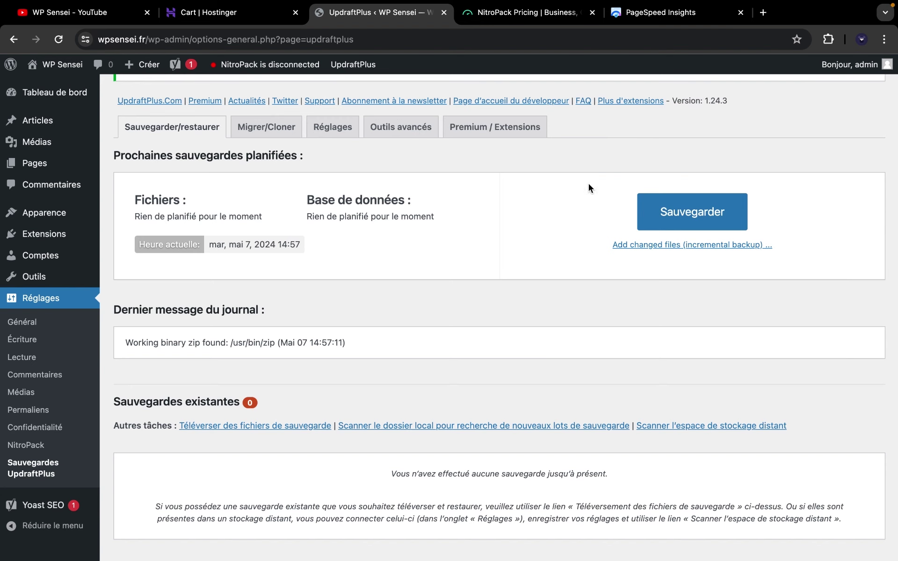
# Step: Run a new UpdraftPlus backup that includes the database and the files, and close the completion notice
pyautogui.click(695, 210)
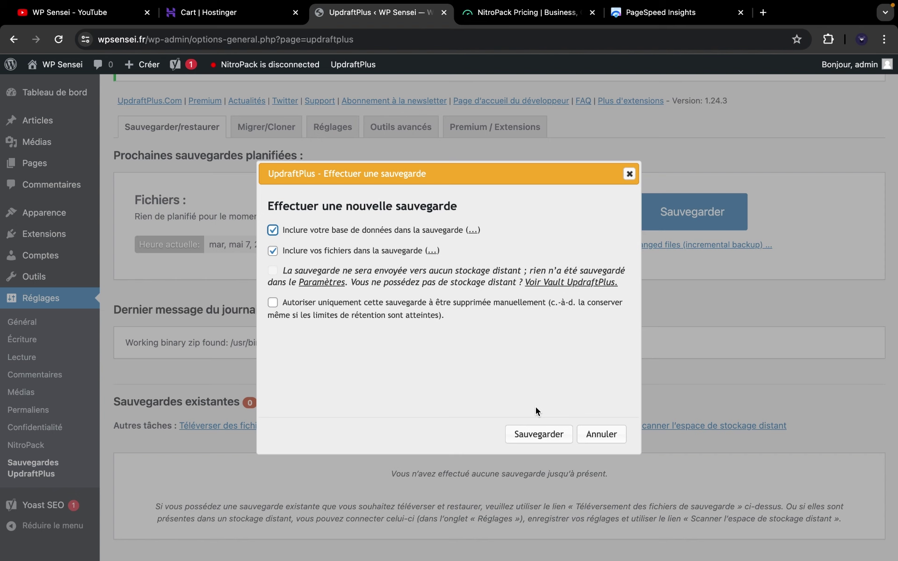
pyautogui.click(533, 433)
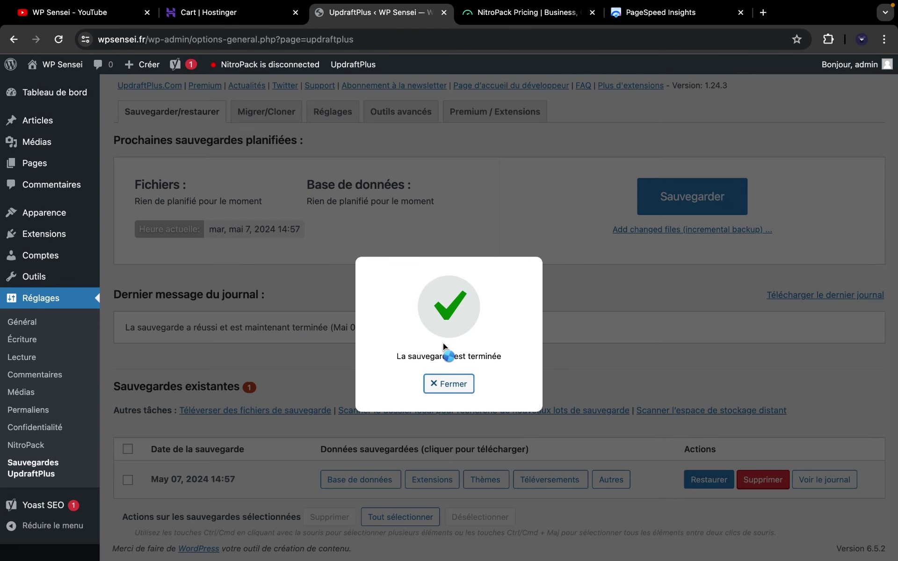
pyautogui.click(437, 383)
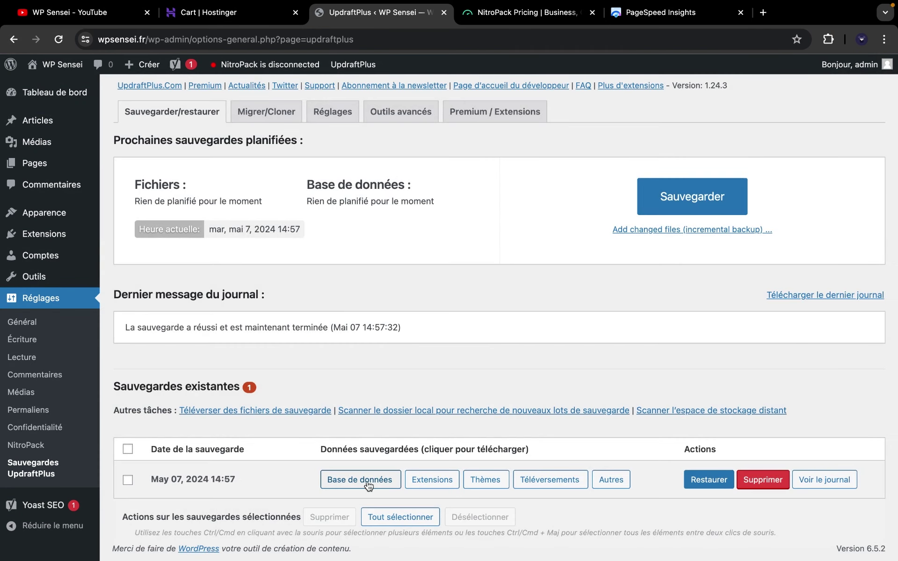
# Step: Prepare the database and extensions files of the existing backup for download
pyautogui.click(369, 486)
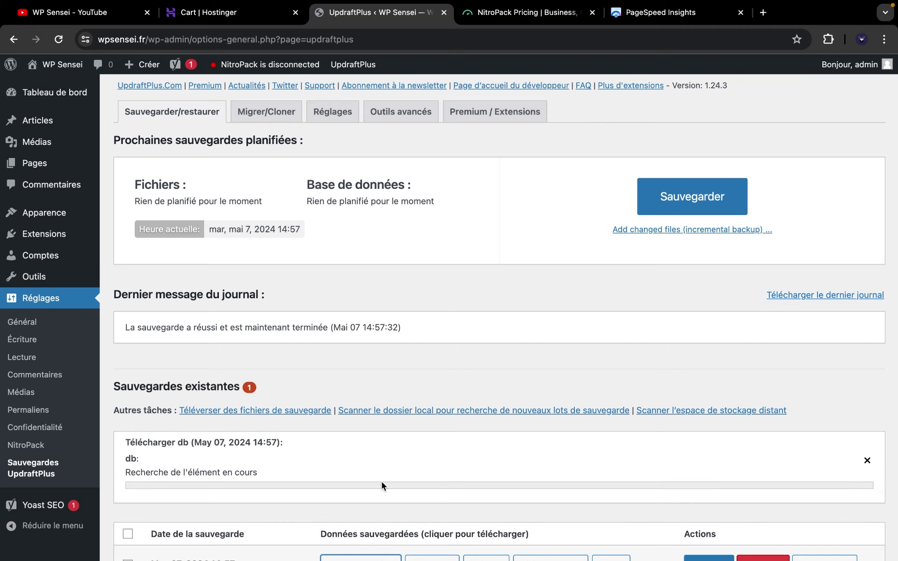
pyautogui.scroll(-2, 421, 516)
pyautogui.click(428, 489)
pyautogui.scroll(-2, 444, 491)
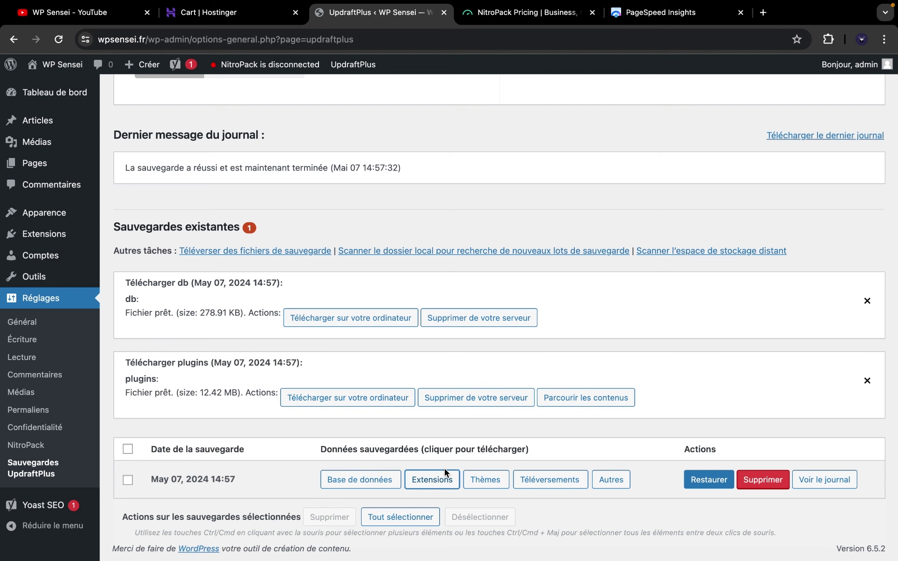
# Step: Review the UpdraftPlus settings for the file backup schedule, the database backup schedule and the remote storage services
pyautogui.scroll(6, 445, 468)
pyautogui.click(332, 228)
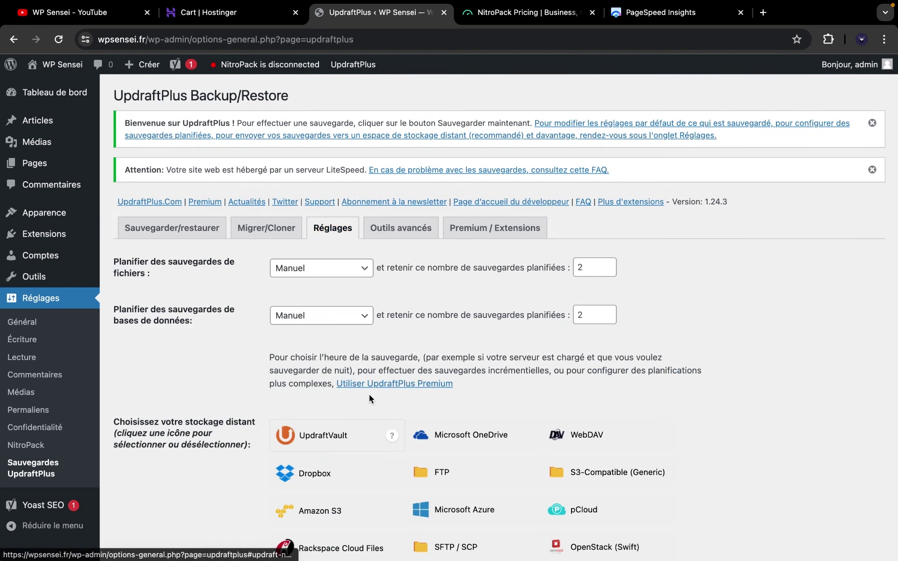
pyautogui.scroll(-1, 309, 329)
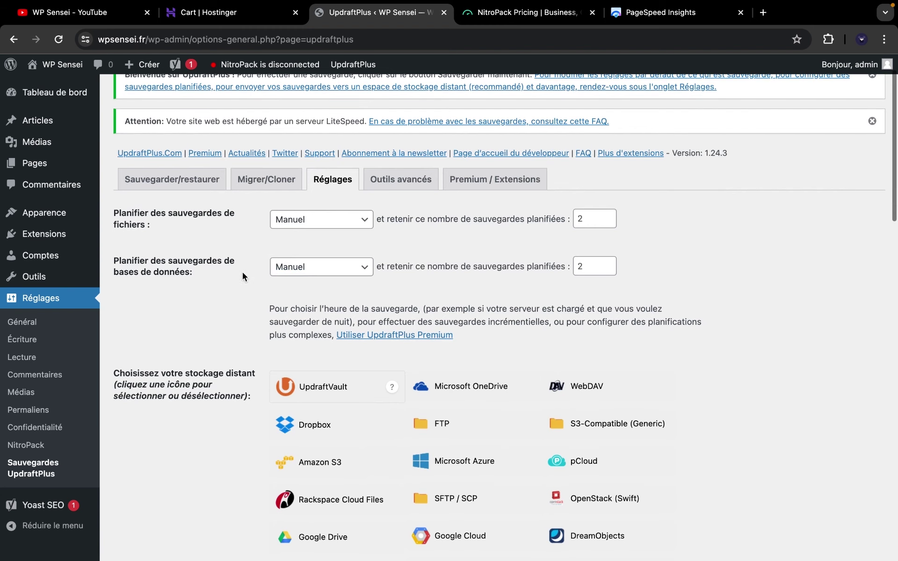
pyautogui.scroll(-2, 267, 352)
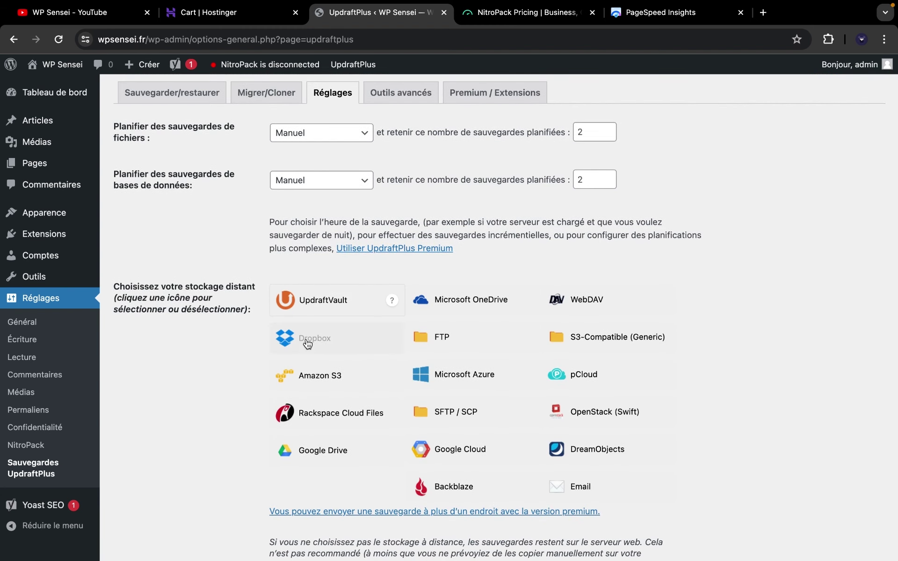
pyautogui.click(318, 132)
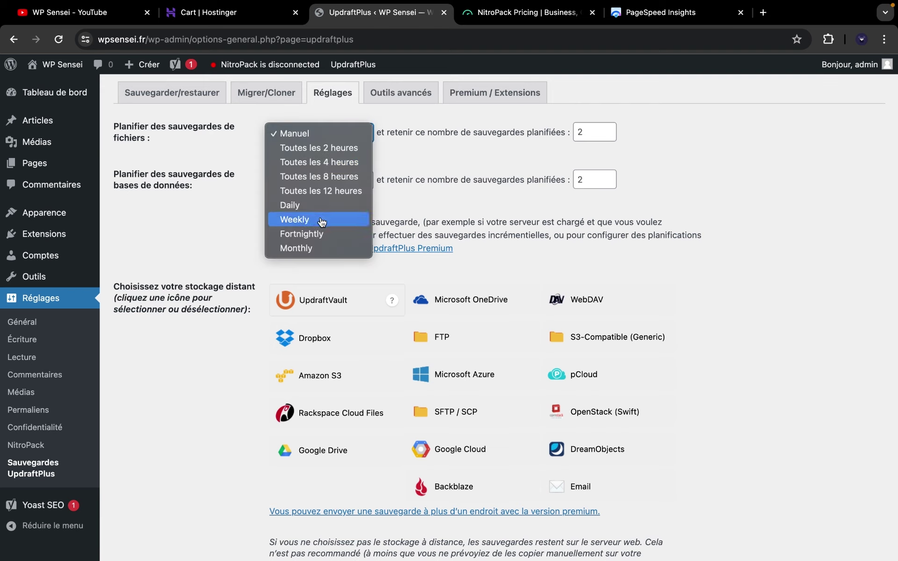
pyautogui.click(560, 183)
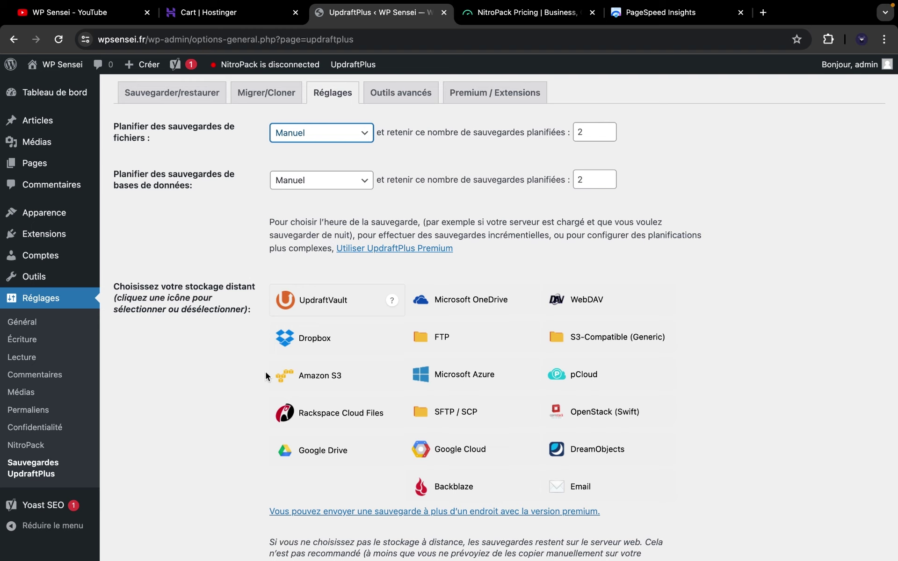
pyautogui.click(280, 289)
pyautogui.click(286, 300)
# Step: Return to the installed extensions list and search the extension directory for "elementor"
pyautogui.click(229, 12)
pyautogui.click(338, 7)
pyautogui.click(150, 237)
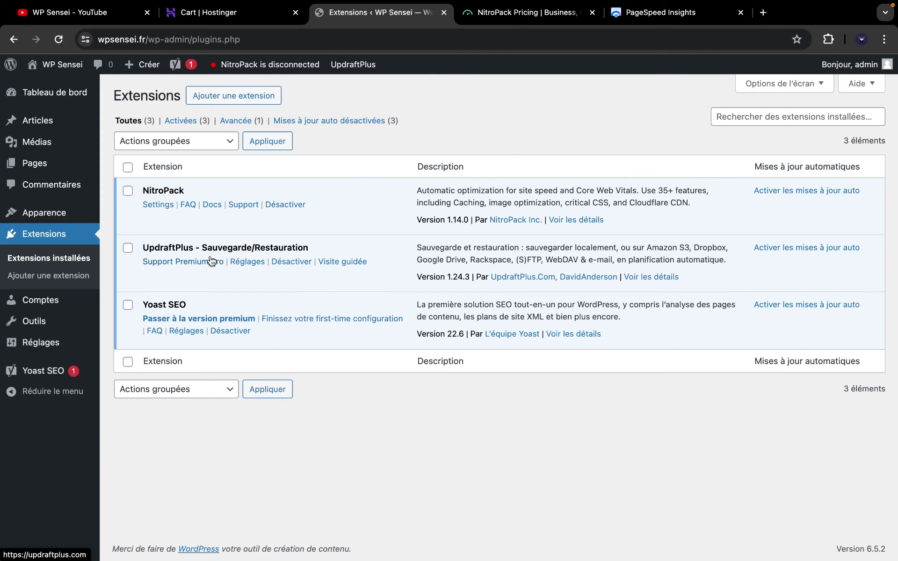
pyautogui.click(227, 97)
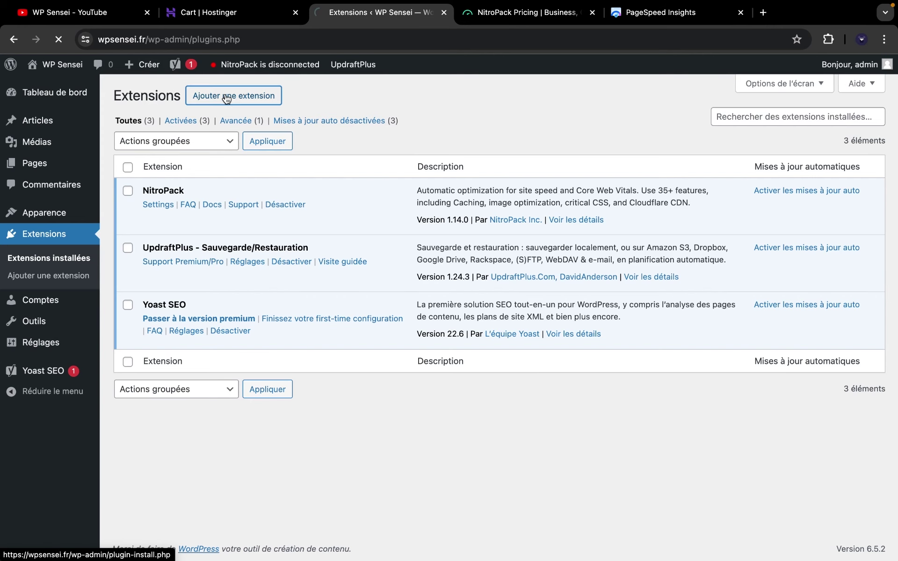
pyautogui.click(727, 132)
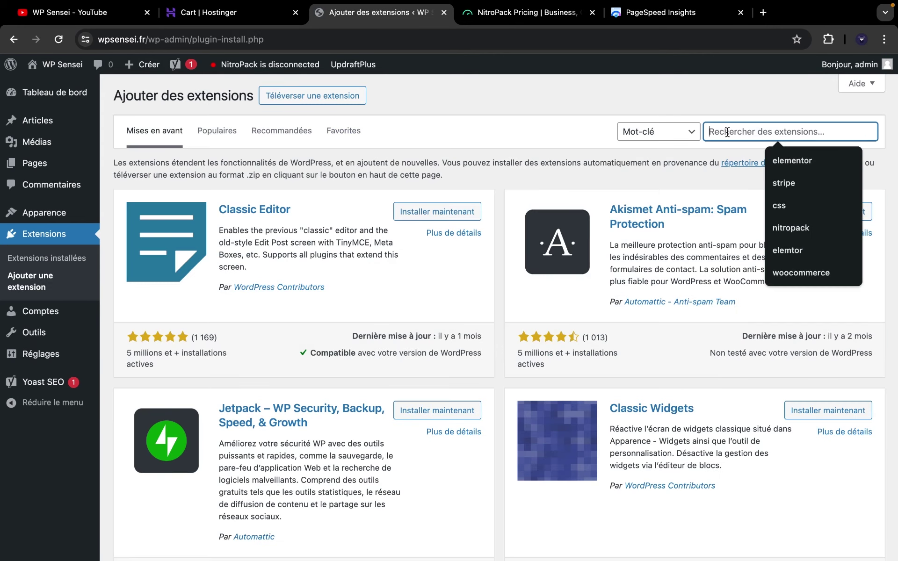
pyautogui.write('elementor')
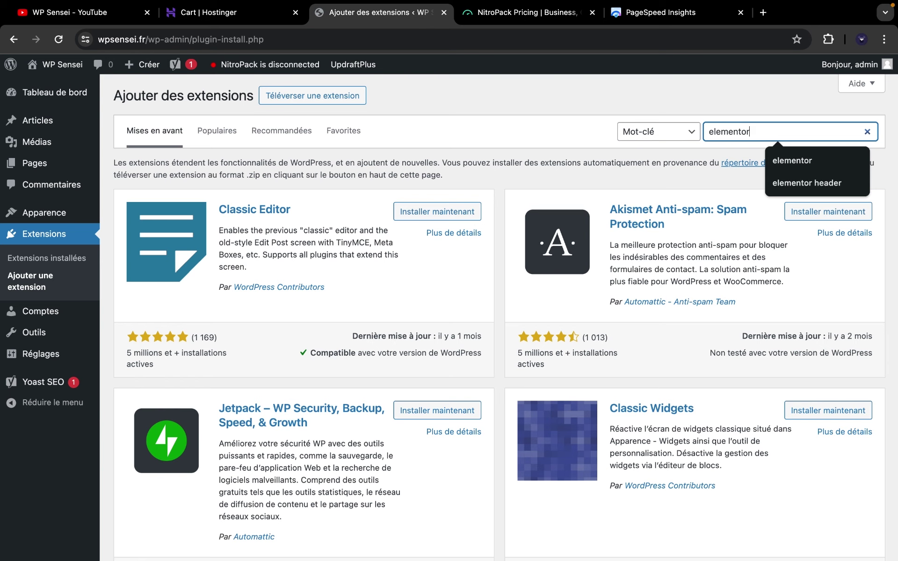
pyautogui.press('Return')
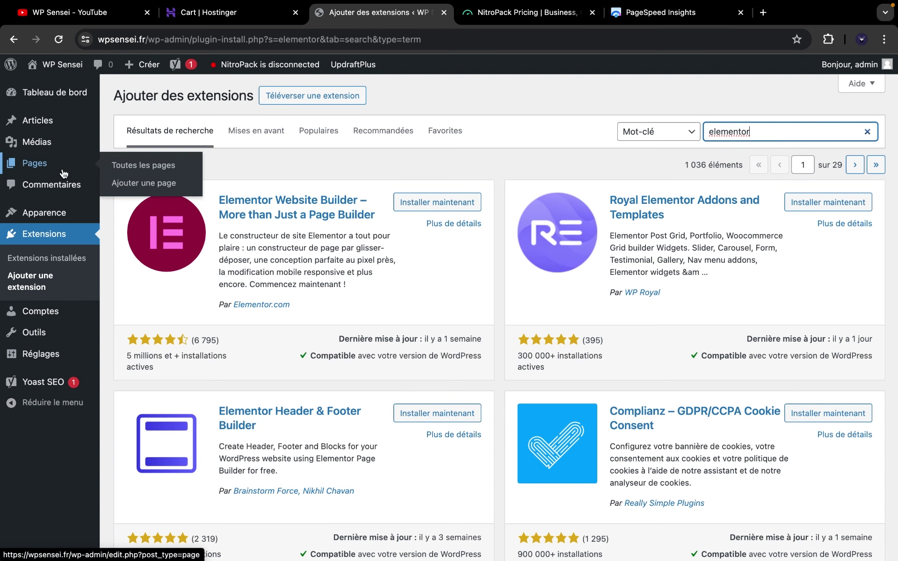
# Step: Start a new page in a separate browser tab, dismiss the pattern chooser and look at the default editor's available blocks
pyautogui.rightClick(75, 164)
pyautogui.press('Return')
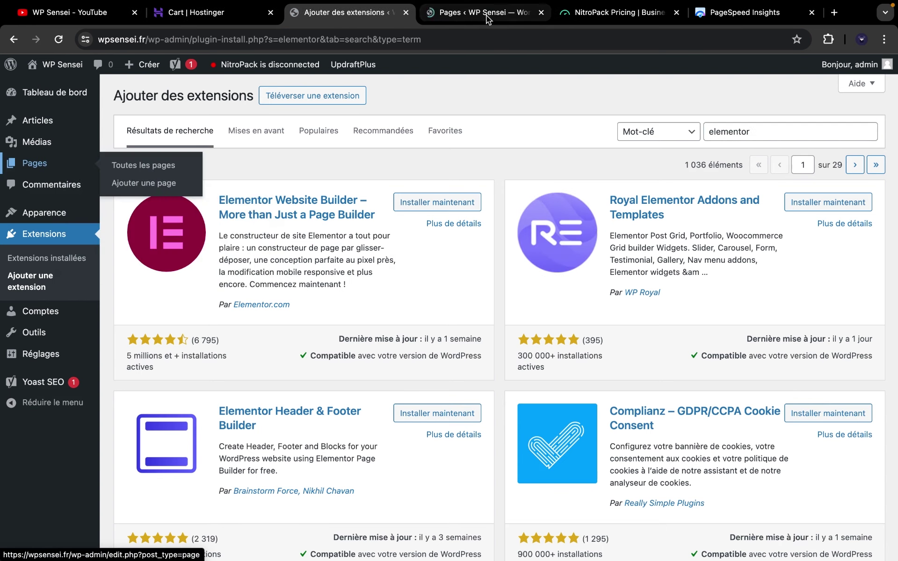
pyautogui.click(487, 14)
pyautogui.click(197, 96)
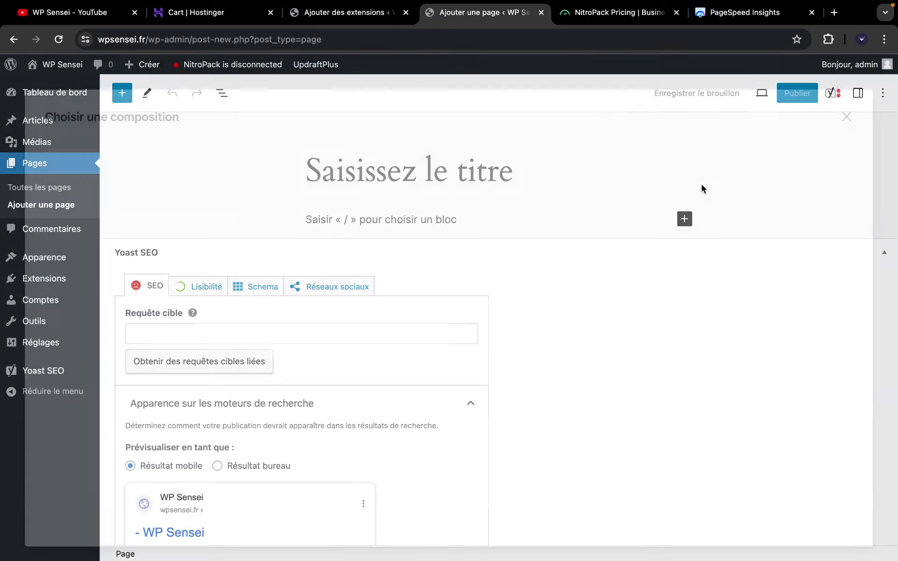
pyautogui.click(846, 107)
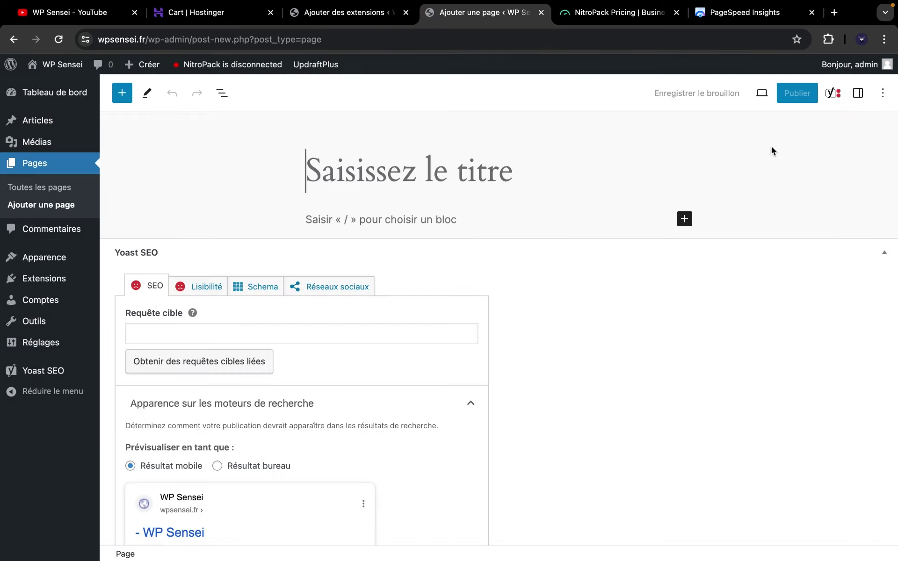
pyautogui.click(684, 219)
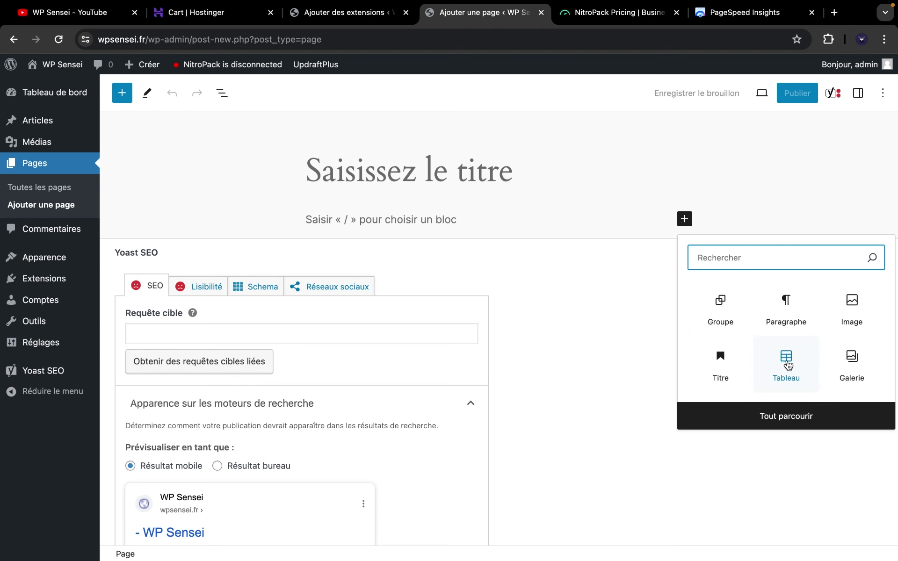
# Step: Install and activate Elementor Website Builder from the search results, and return to the new page's editor
pyautogui.click(358, 18)
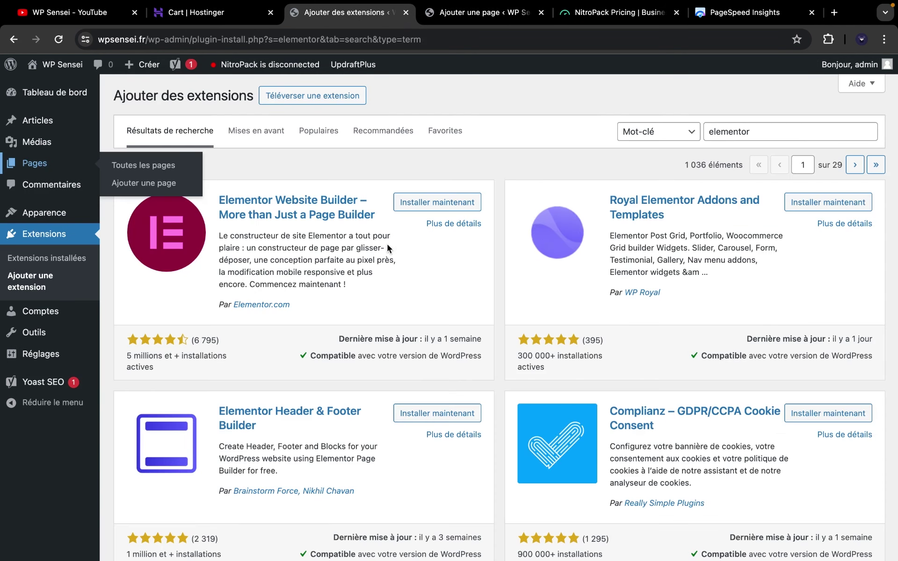
pyautogui.click(432, 202)
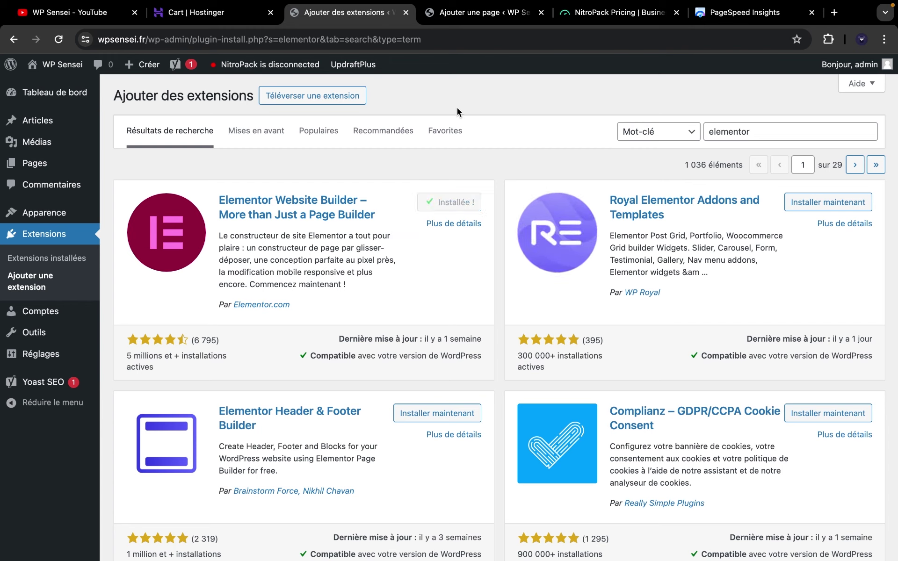
pyautogui.click(463, 204)
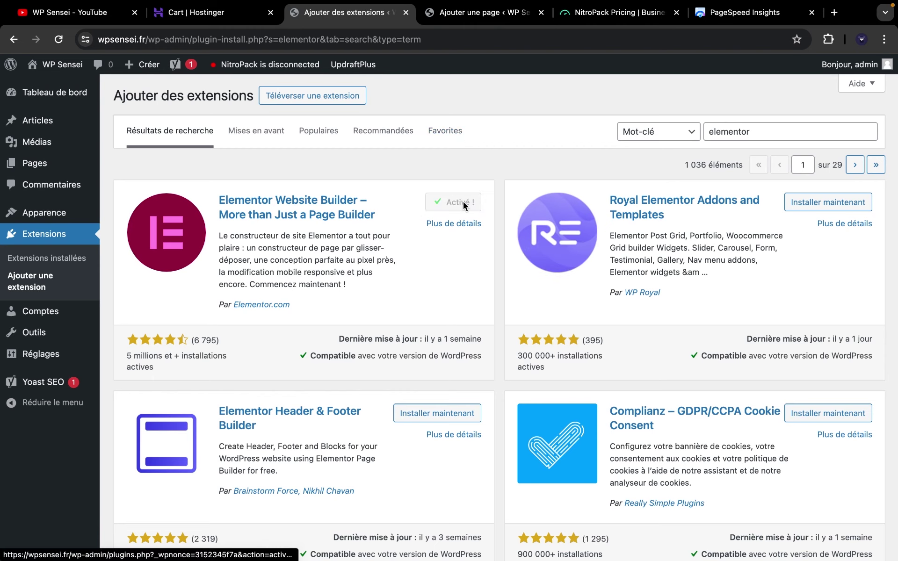
pyautogui.click(482, 12)
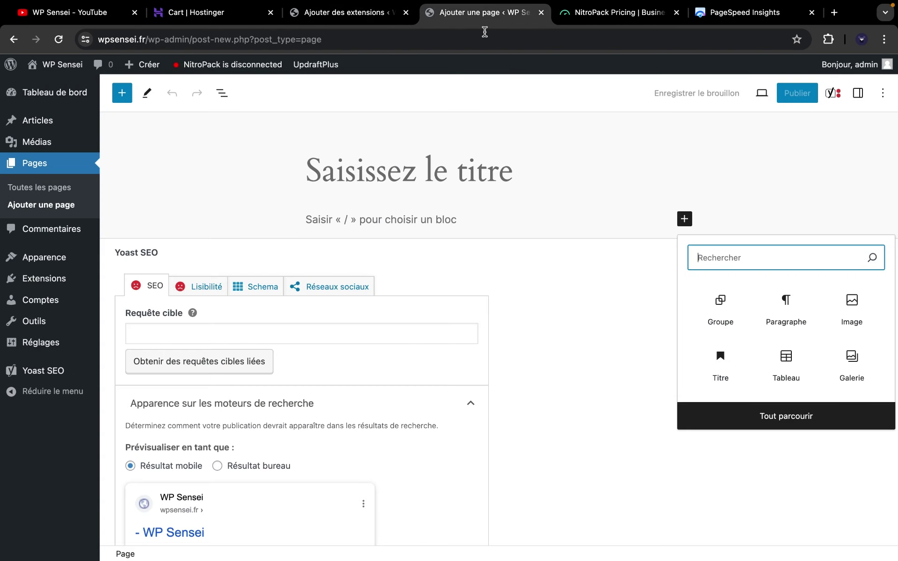
# Step: Reload the new-page editor and close the Elementor account onboarding wizard
pyautogui.click(477, 40)
pyautogui.press('Return')
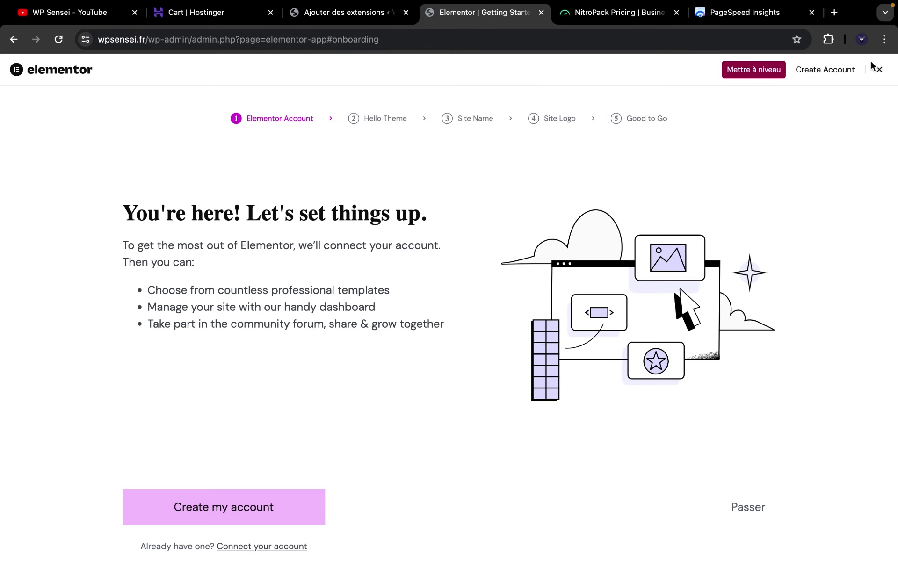
pyautogui.click(879, 71)
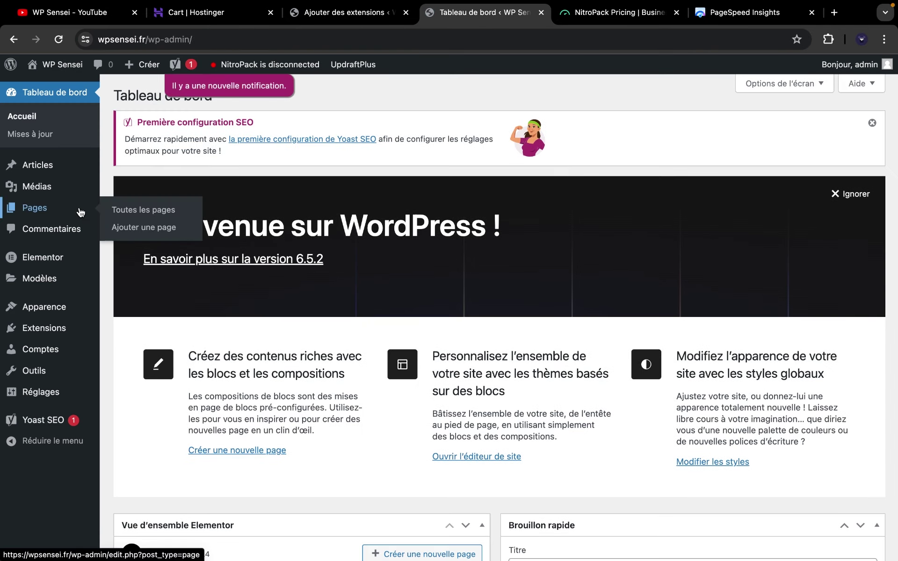
# Step: Start a new page without choosing a pattern and open it for editing with Elementor
pyautogui.click(80, 210)
pyautogui.click(195, 96)
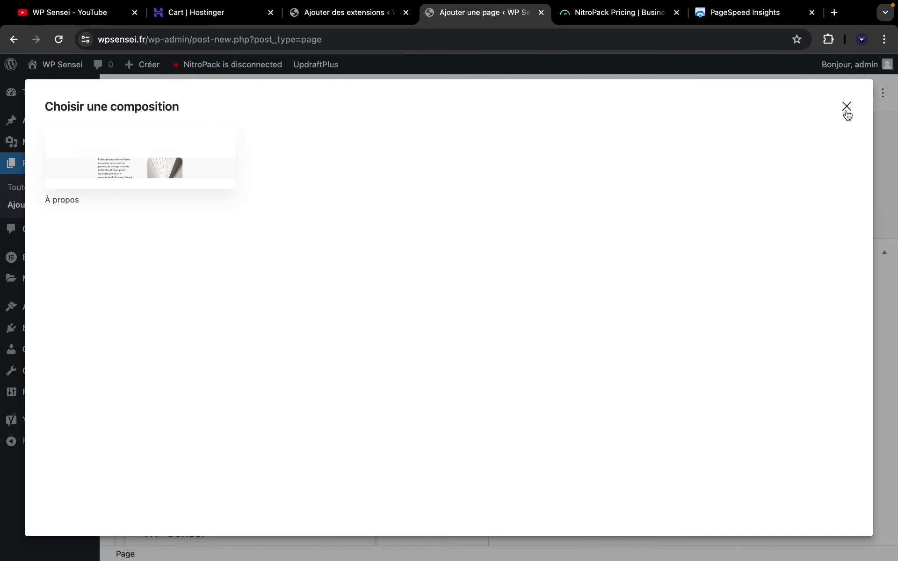
pyautogui.click(847, 107)
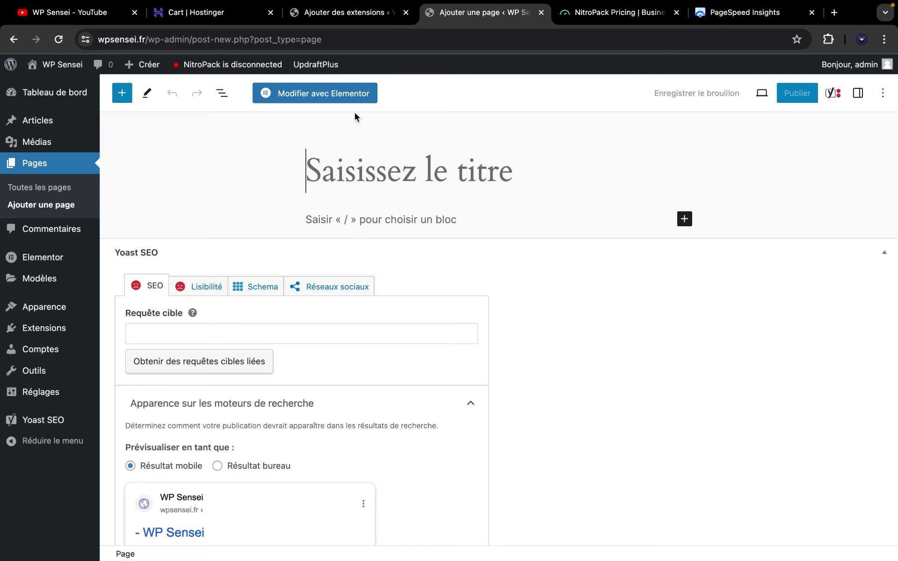
pyautogui.click(311, 96)
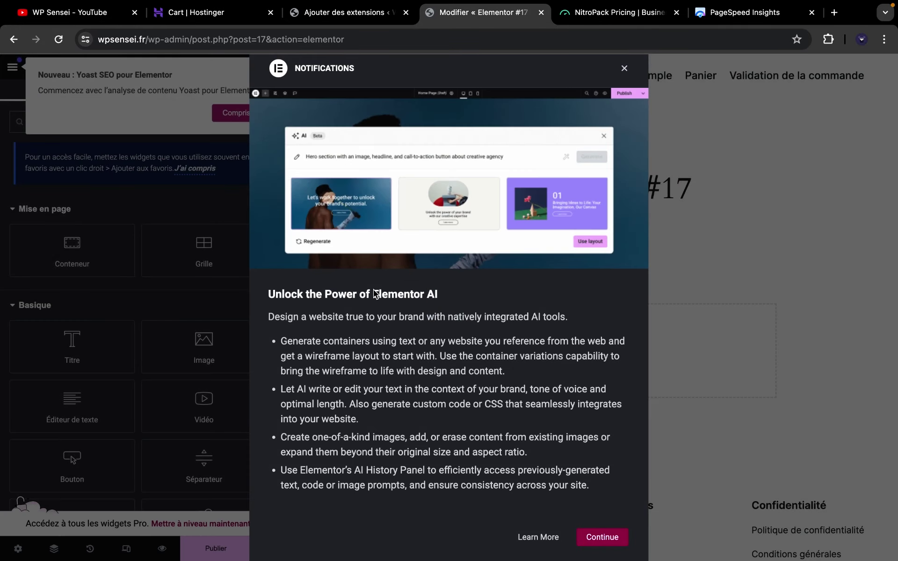
# Step: Dismiss the Elementor AI and Yoast notices and add a Titre widget to the empty page area
pyautogui.click(624, 69)
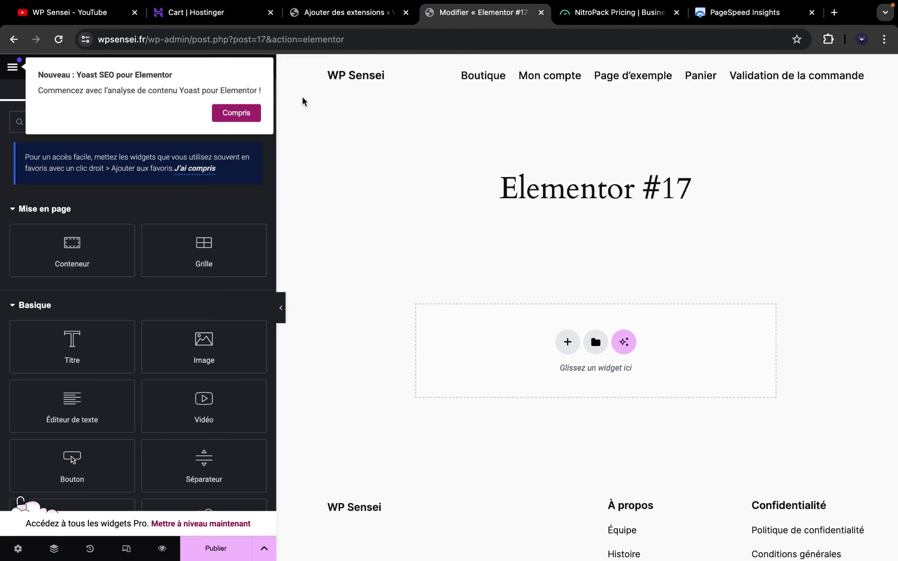
pyautogui.click(254, 115)
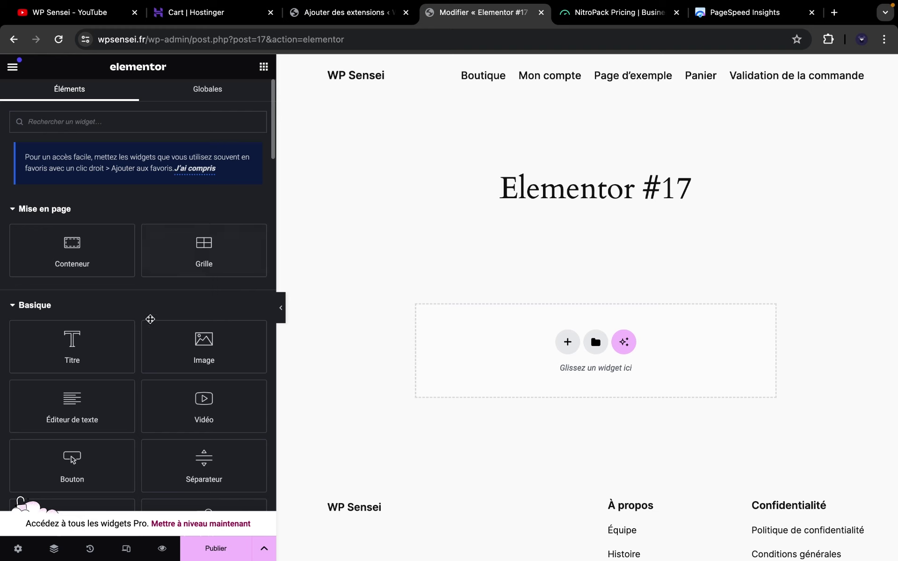
pyautogui.scroll(-8, 151, 323)
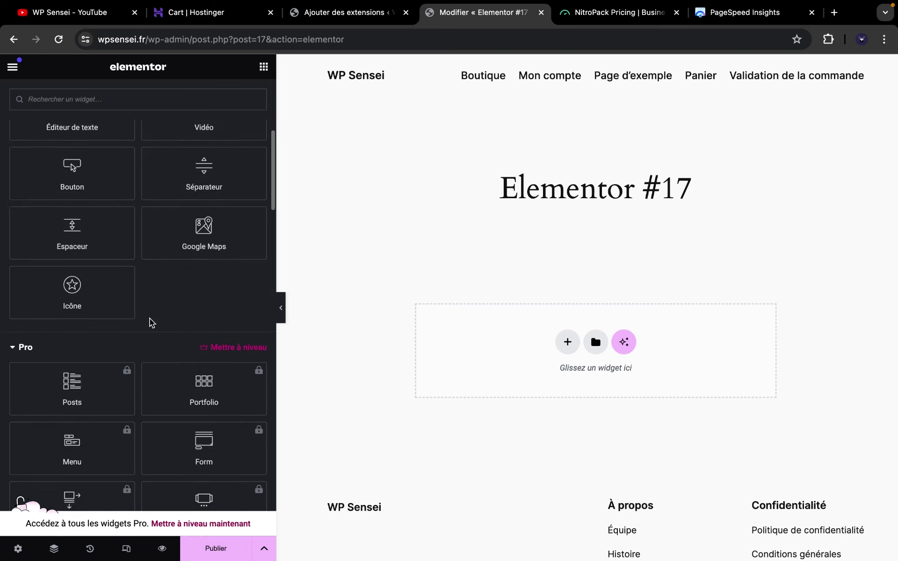
pyautogui.scroll(4, 150, 319)
pyautogui.scroll(2, 150, 318)
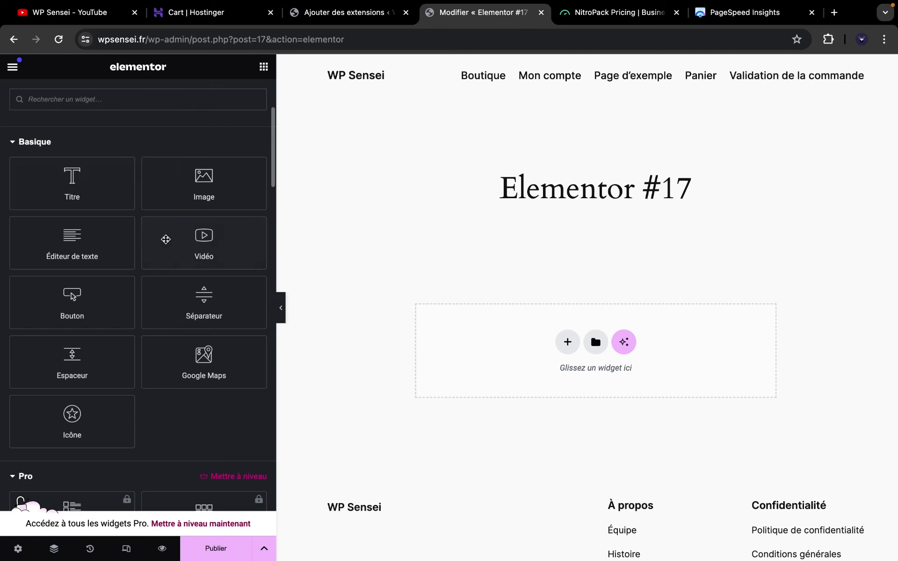
pyautogui.moveTo(100, 182); pyautogui.dragTo(569, 356)
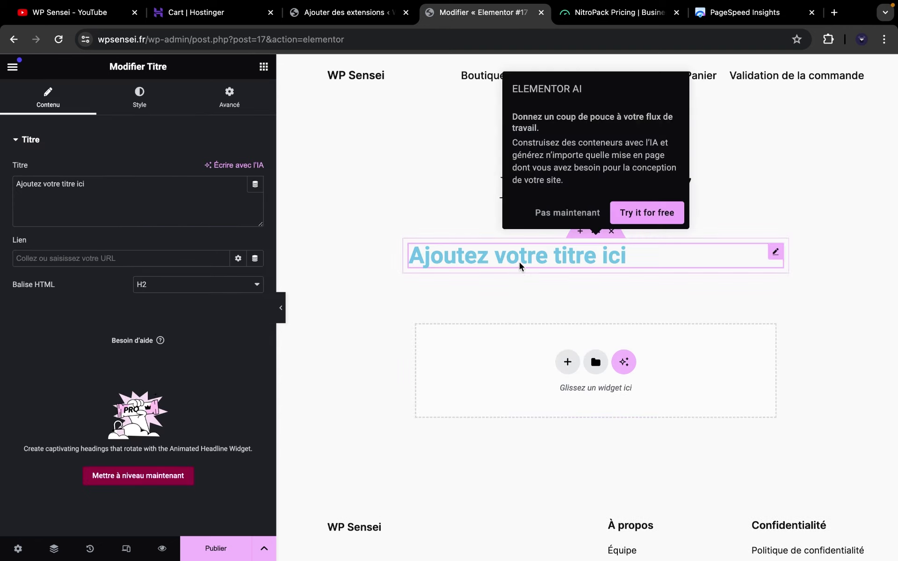
# Step: Set the heading's text colour to black (#000000) in its style settings
pyautogui.click(140, 97)
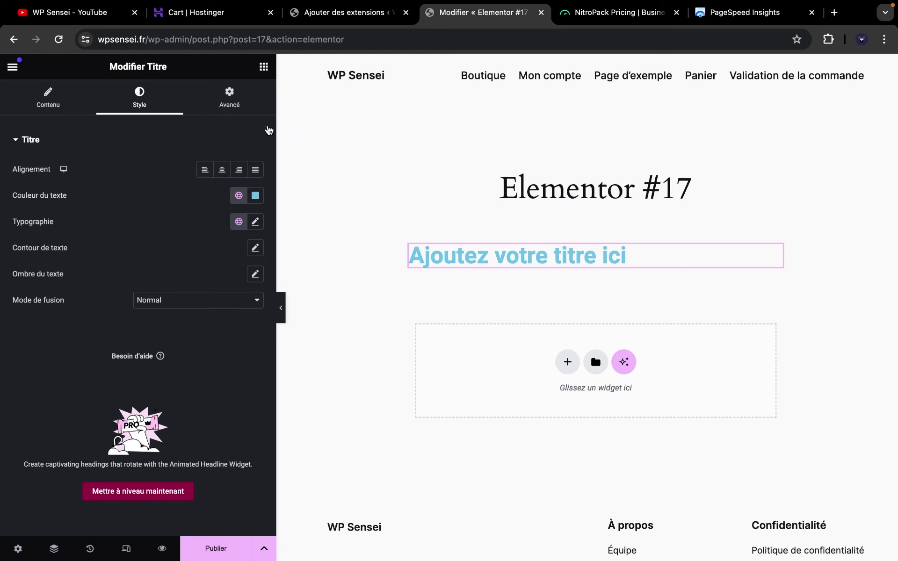
pyautogui.click(255, 195)
pyautogui.moveTo(223, 297); pyautogui.dragTo(156, 378)
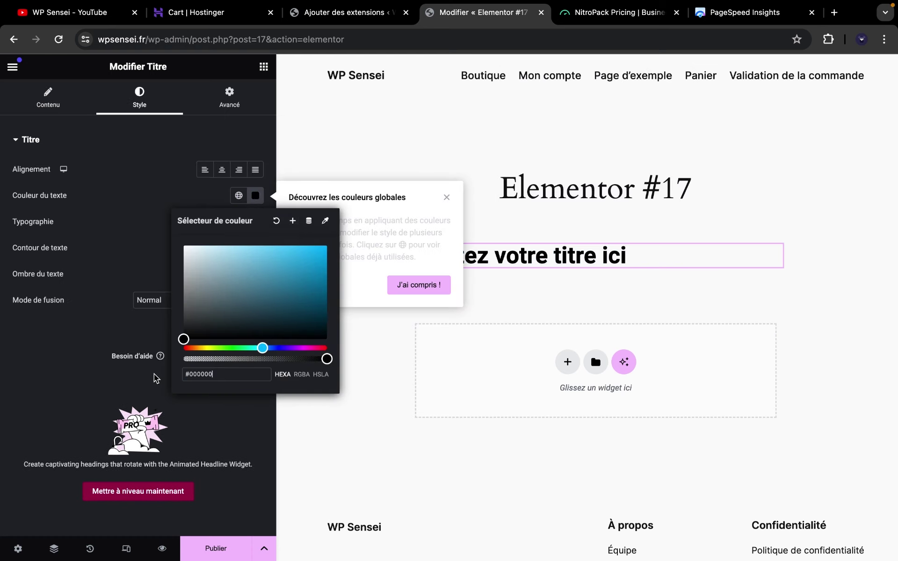
pyautogui.click(66, 113)
pyautogui.click(110, 109)
# Step: Look at the heading's font family choices, title text field and HTML tag options
pyautogui.click(255, 222)
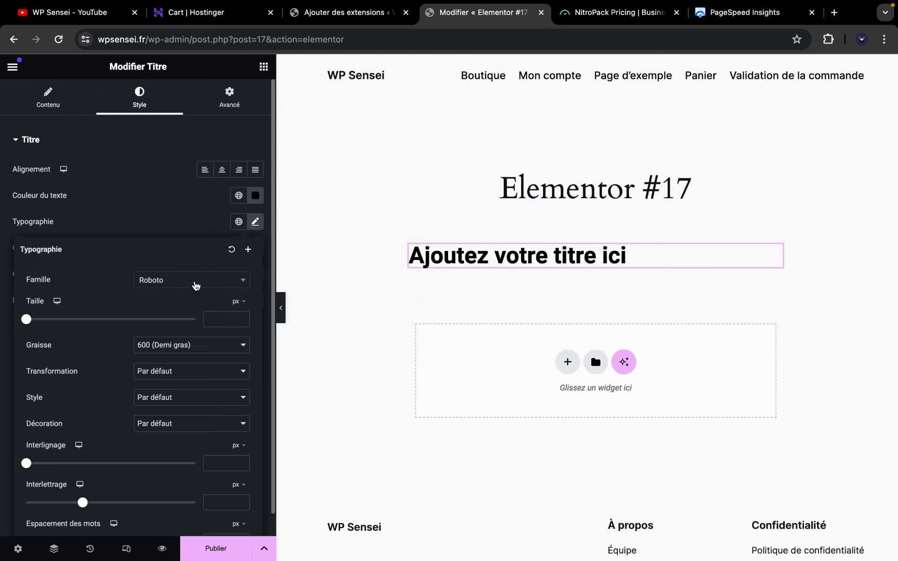
pyautogui.click(187, 279)
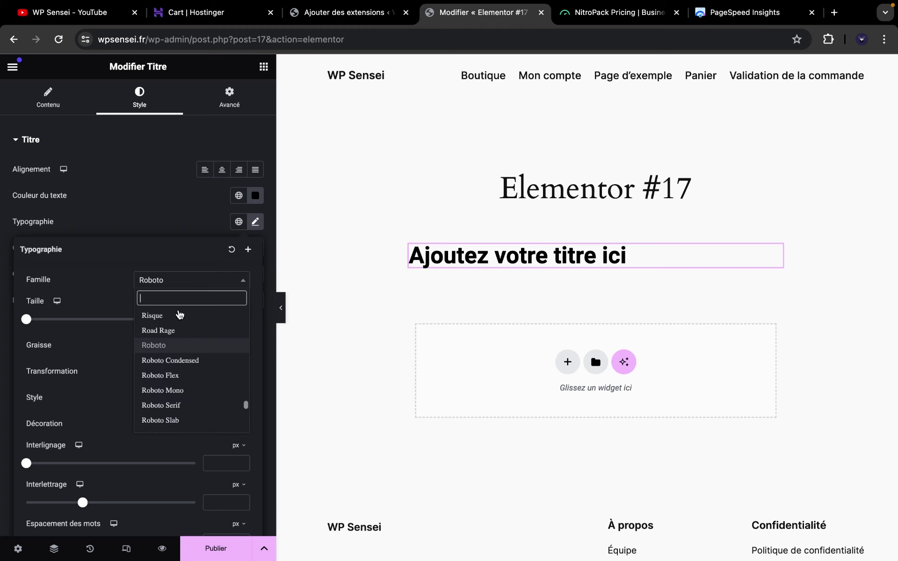
pyautogui.click(47, 99)
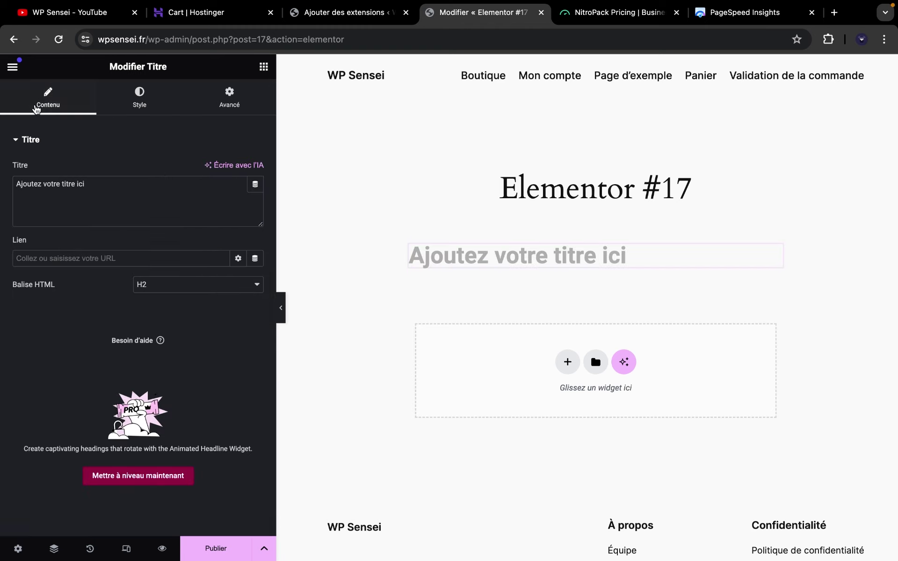
pyautogui.click(133, 211)
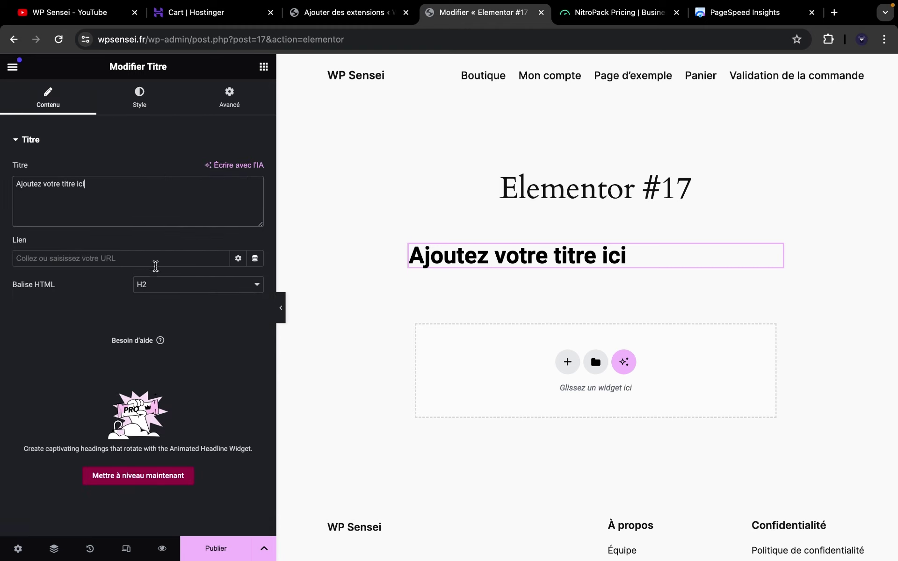
pyautogui.click(199, 285)
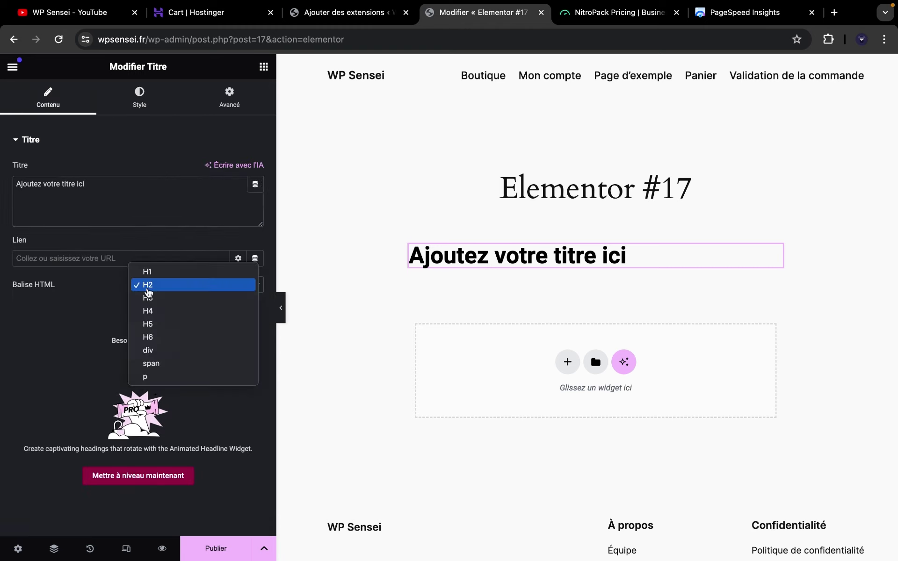
# Step: Add an Image widget below the heading, and look at its image chooser without selecting a picture
pyautogui.click(9, 69)
pyautogui.click(12, 70)
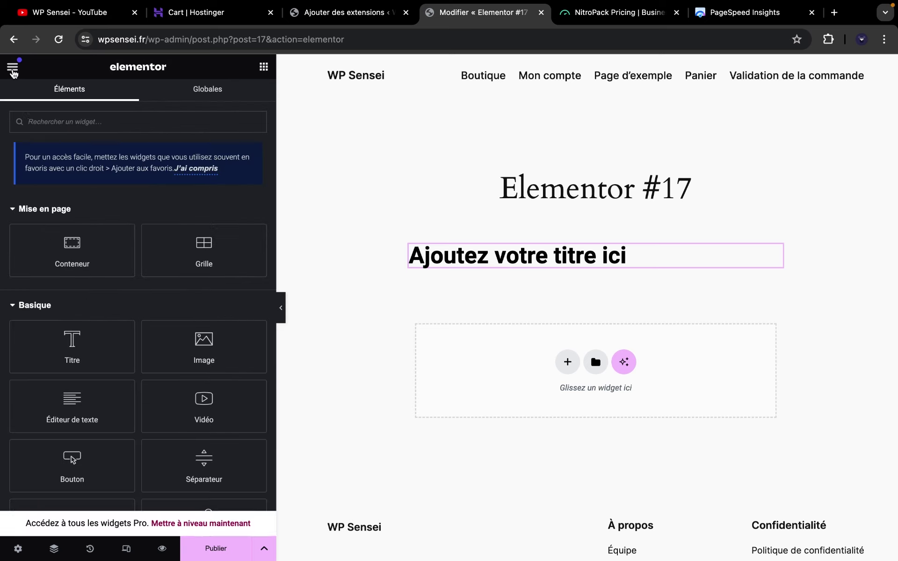
pyautogui.moveTo(171, 357); pyautogui.dragTo(568, 264)
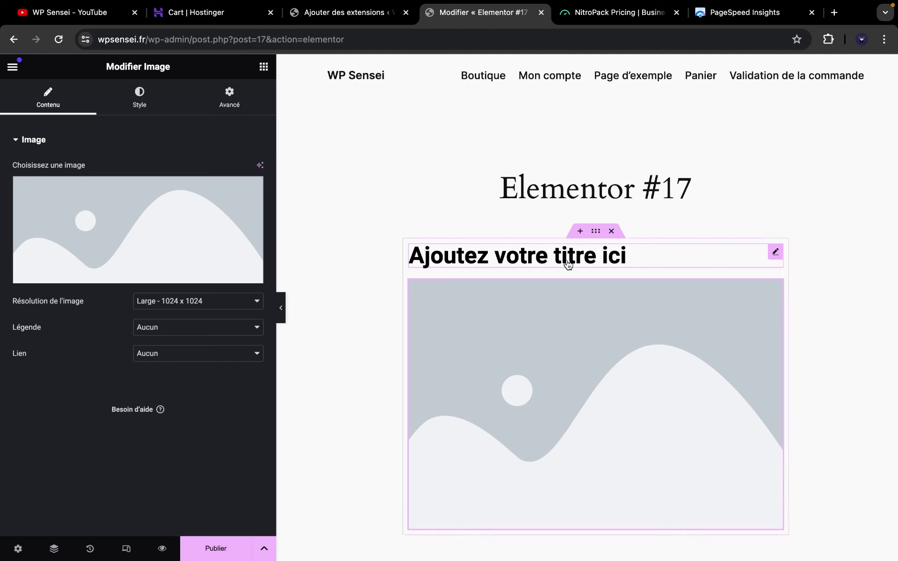
pyautogui.click(157, 215)
pyautogui.click(864, 90)
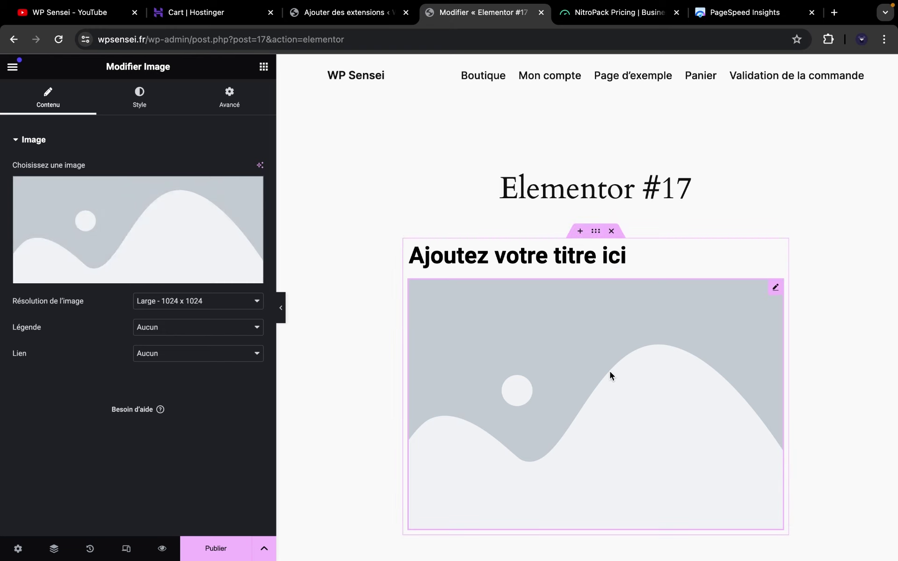
pyautogui.scroll(-2, 609, 374)
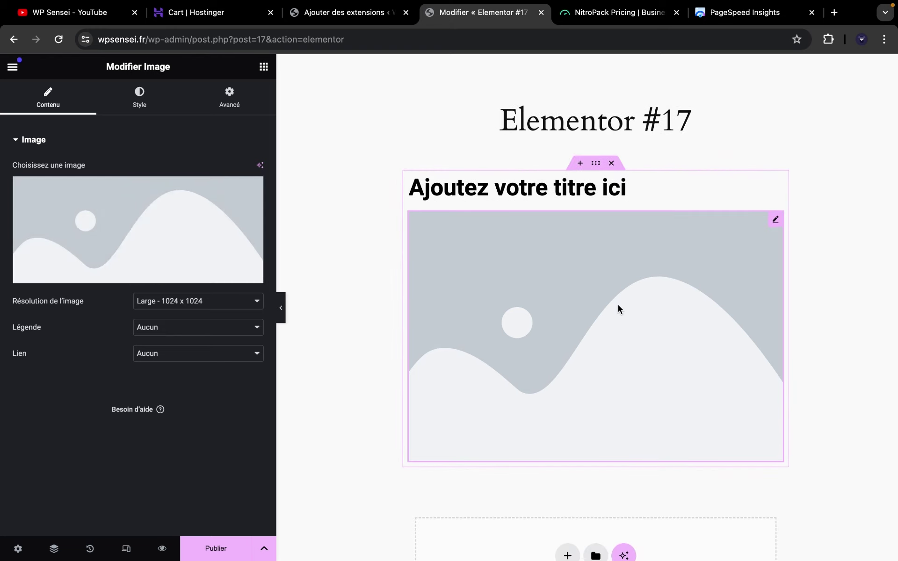
pyautogui.scroll(2, 624, 270)
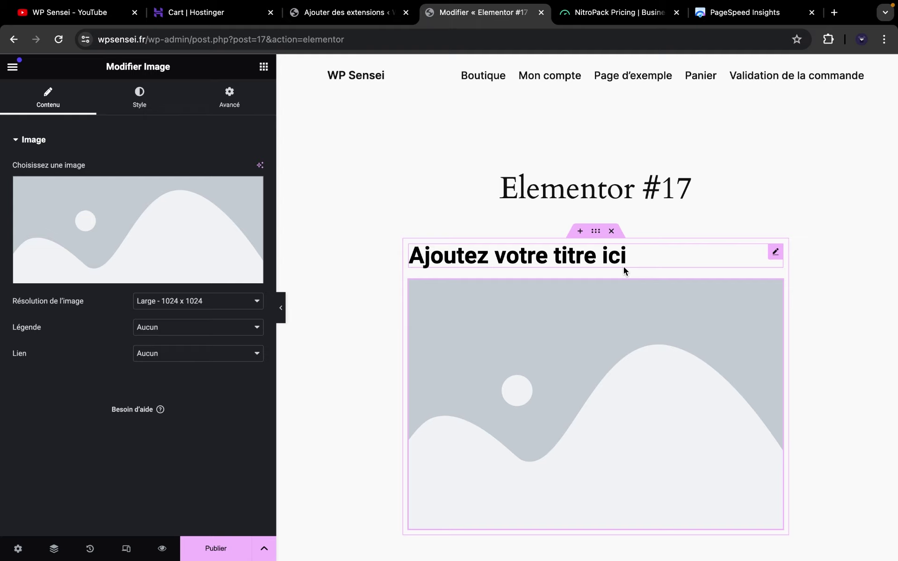
pyautogui.scroll(-4, 624, 267)
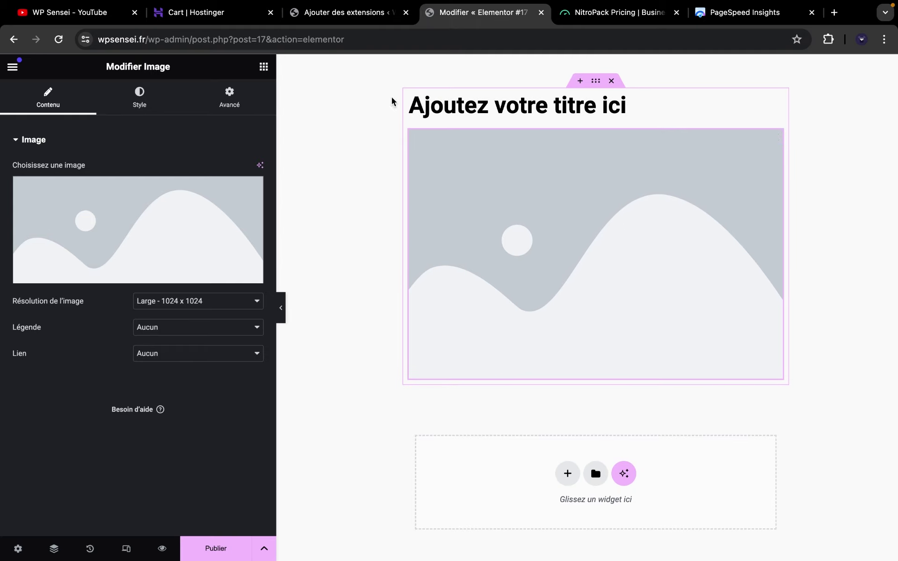
# Step: Go back to the WordPress admin browser tab and open the directory of popular themes available to add
pyautogui.click(350, 22)
pyautogui.click(29, 216)
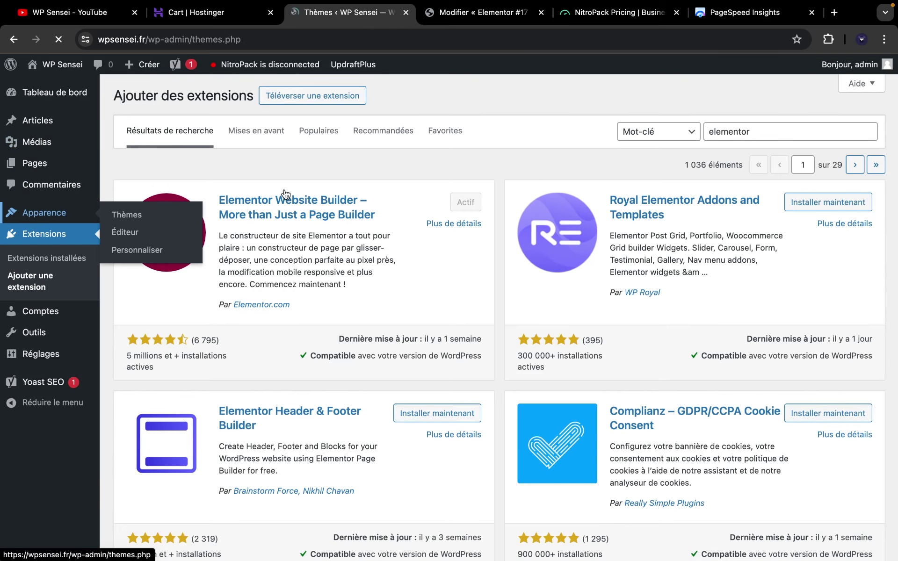
pyautogui.click(257, 96)
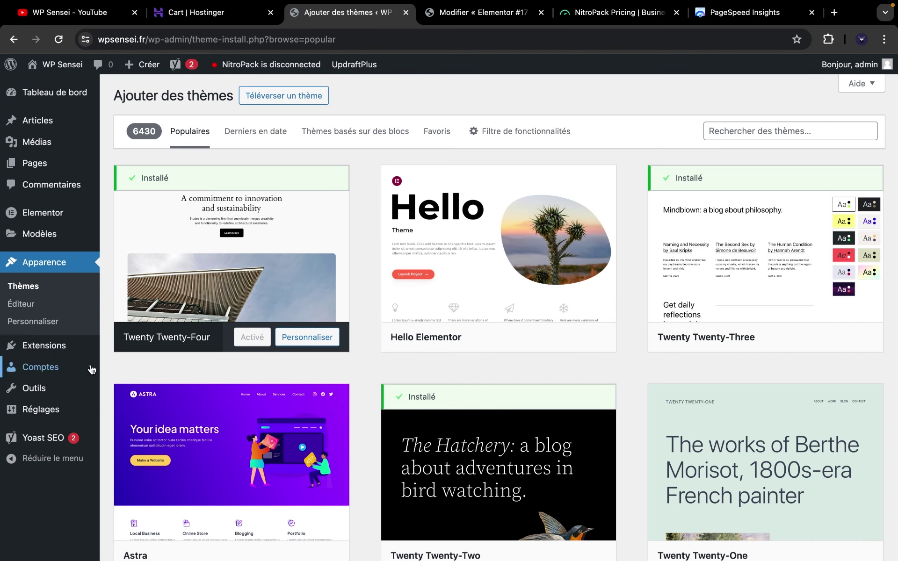
# Step: Return to the extensions and search the extension directory for "all in one security"
pyautogui.click(59, 347)
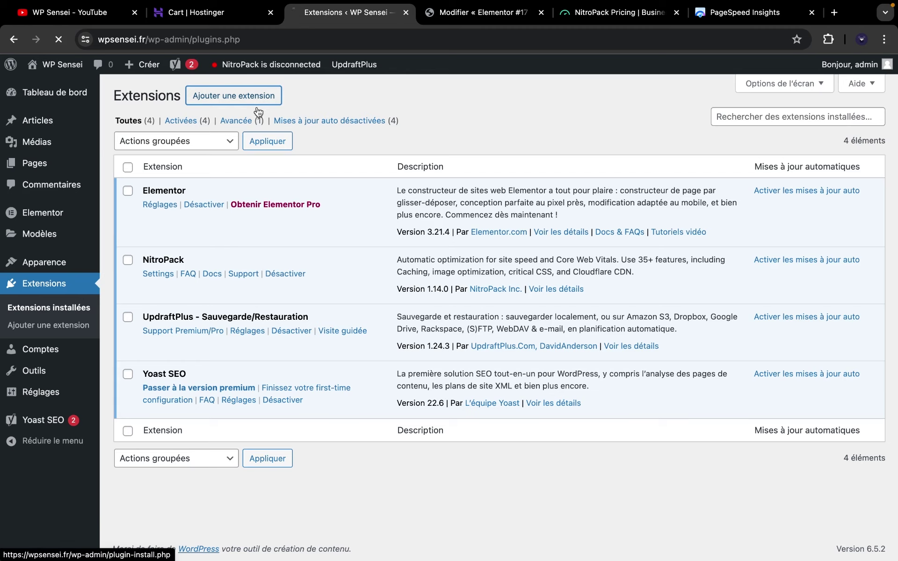
pyautogui.click(247, 95)
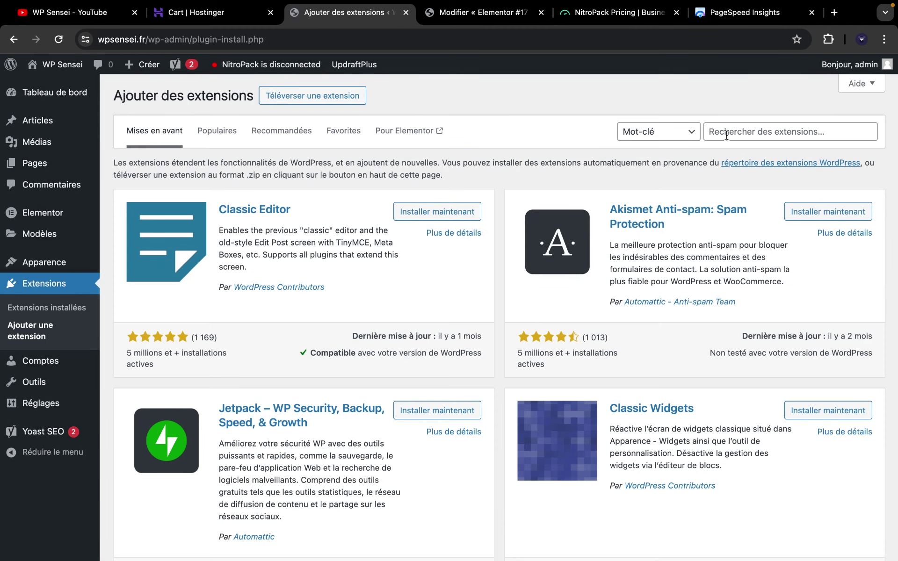
pyautogui.click(726, 136)
pyautogui.write('all in one security')
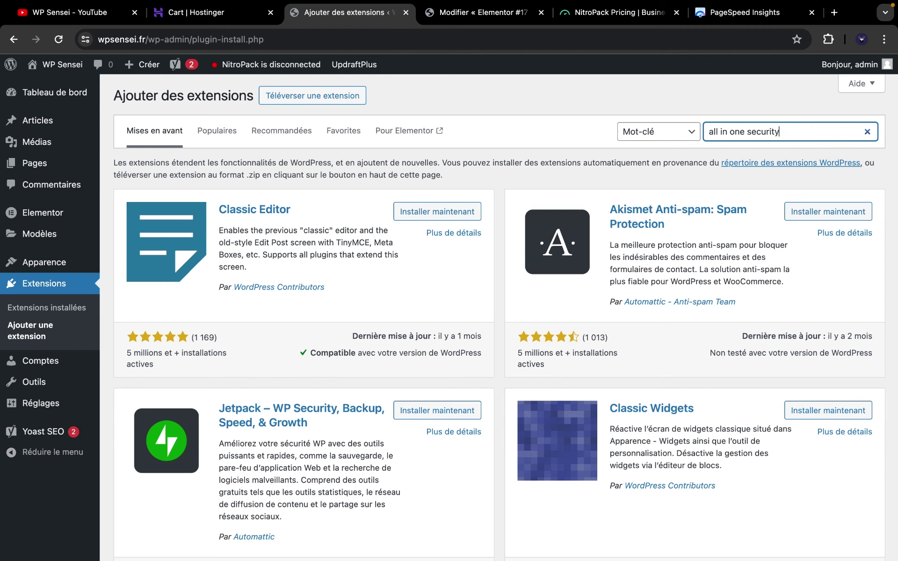
pyautogui.press('Return')
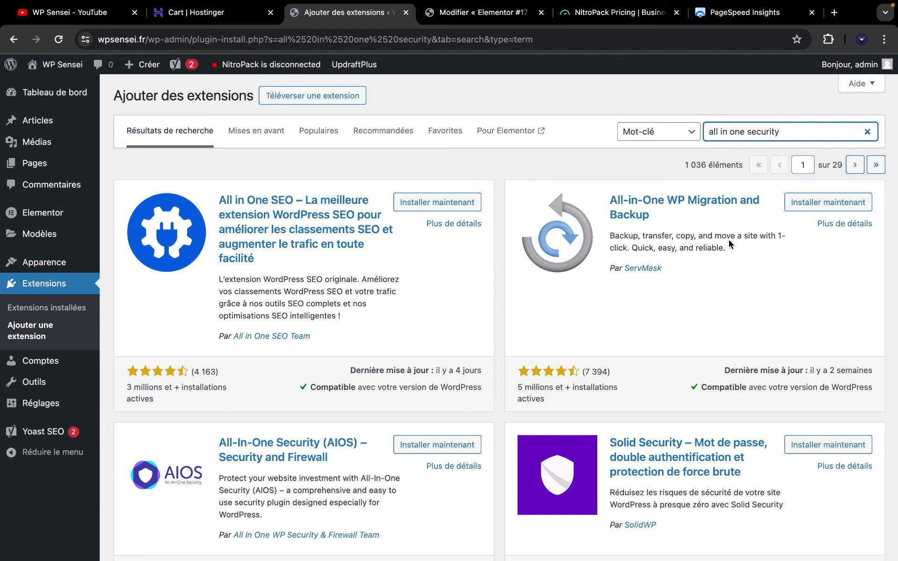
# Step: Install and activate All-In-One Security (AIOS) – Security and Firewall from the search results
pyautogui.scroll(-2, 345, 342)
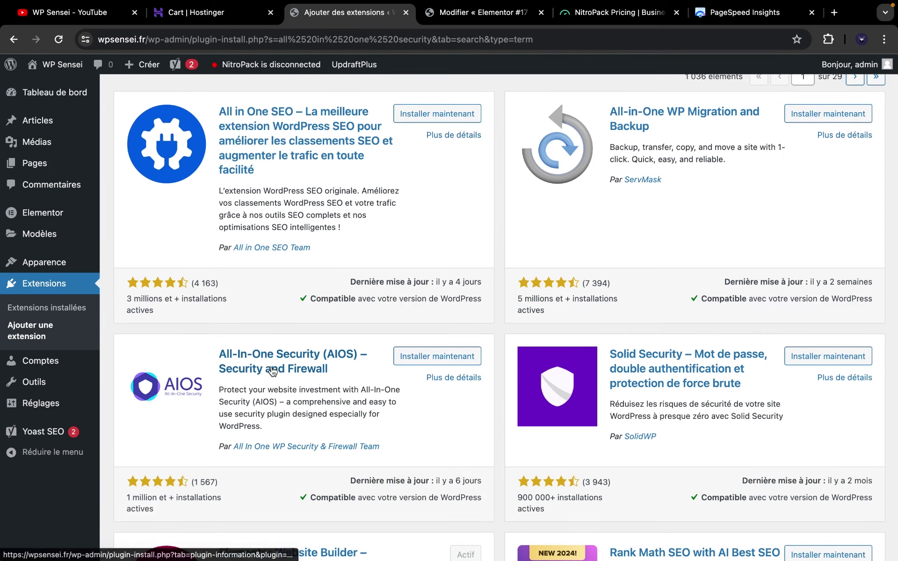
pyautogui.click(444, 362)
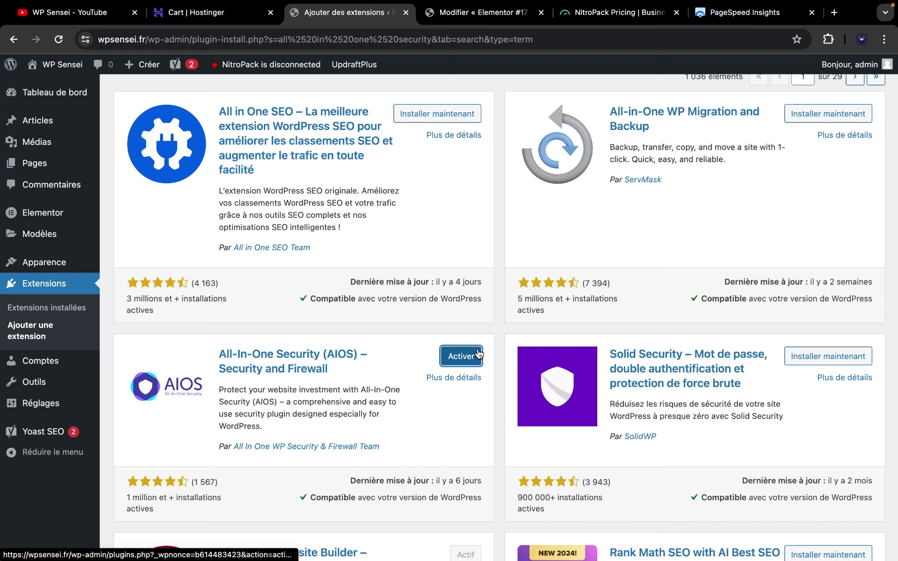
pyautogui.click(478, 354)
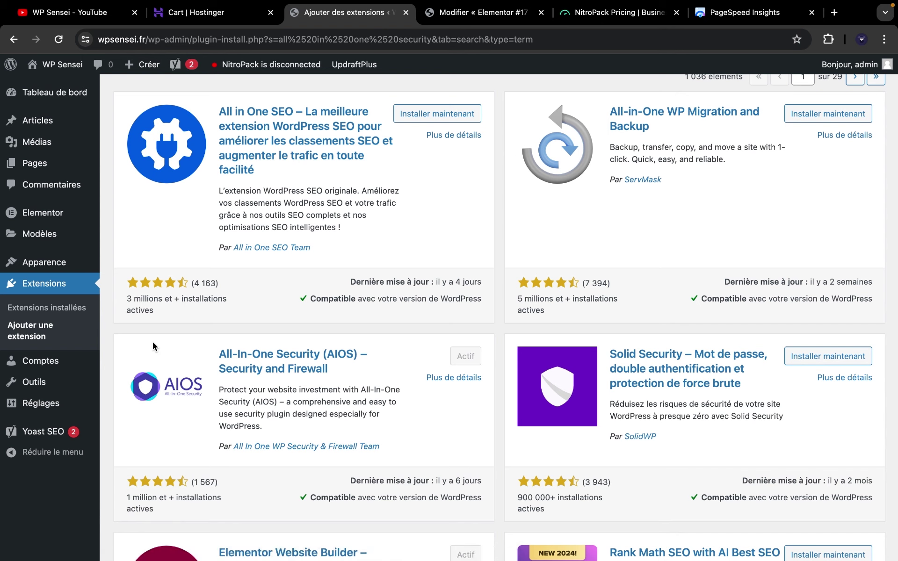
# Step: Go to the installed extensions list, and open the WP sécurité dashboard to review its security strength and points sections
pyautogui.click(61, 310)
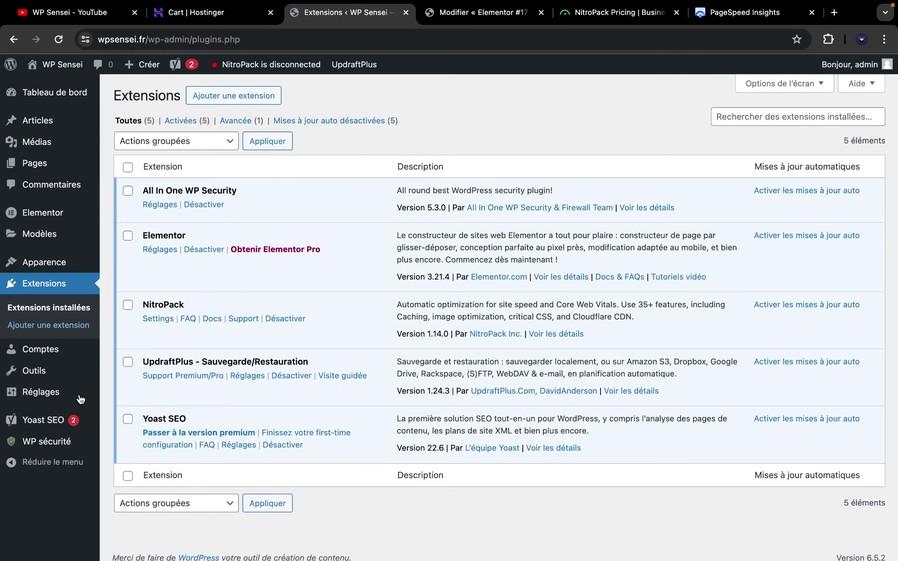
pyautogui.moveTo(54, 447)
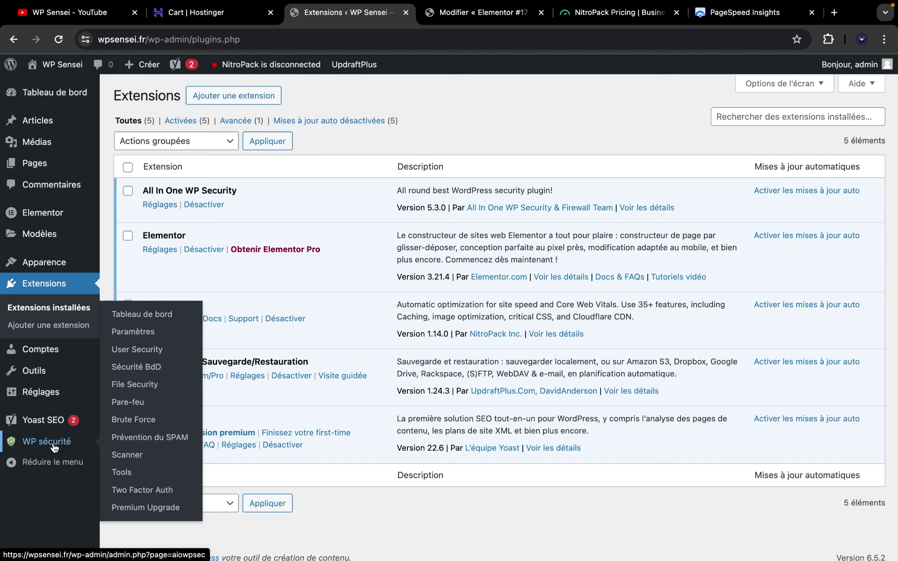
pyautogui.click(53, 447)
pyautogui.scroll(-2, 314, 373)
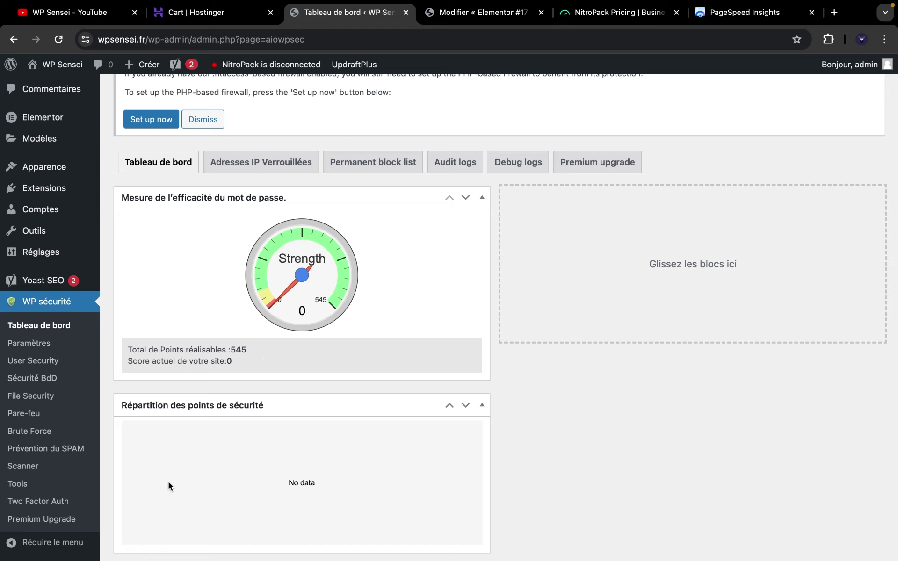
# Step: Open the Pare-feu settings of WP sécurité and review the PHP firewall rules
pyautogui.scroll(-1, 179, 433)
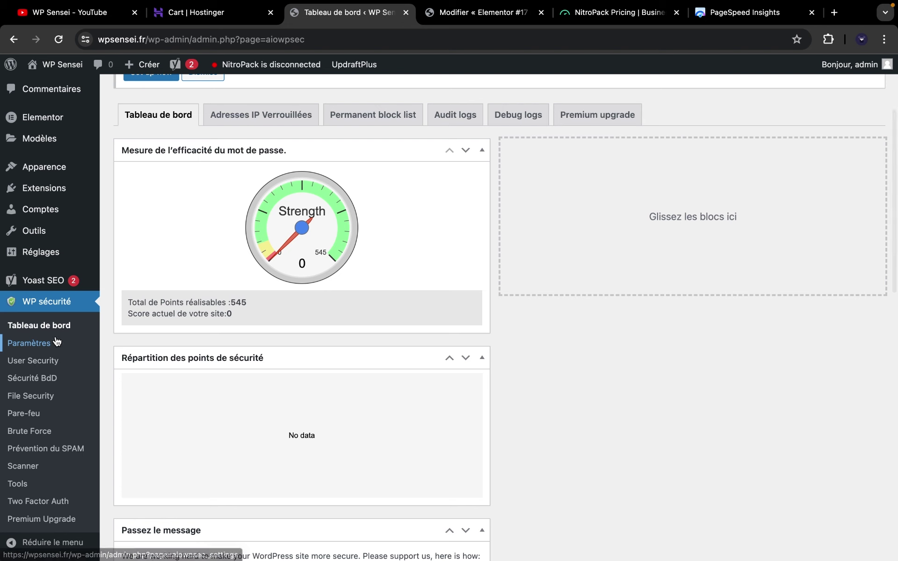
pyautogui.click(40, 413)
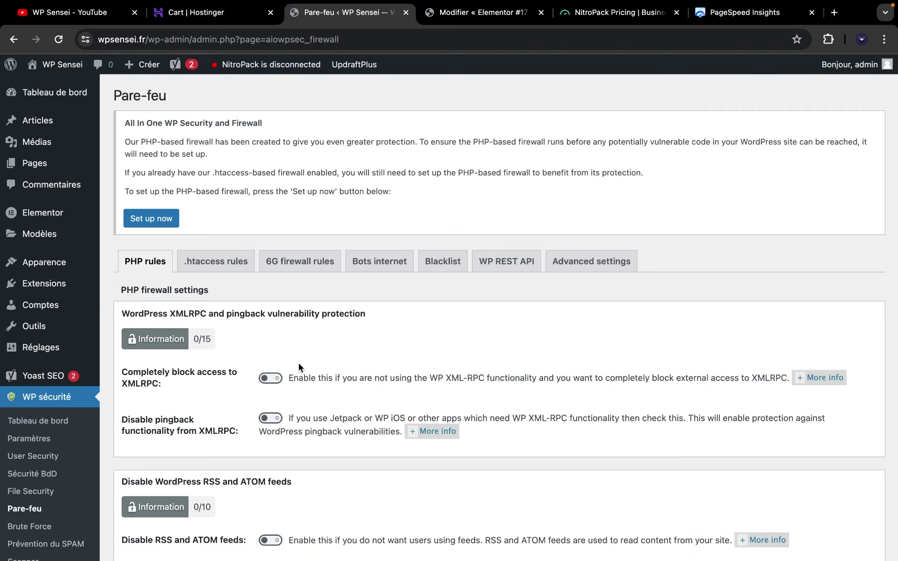
pyautogui.scroll(-2, 298, 365)
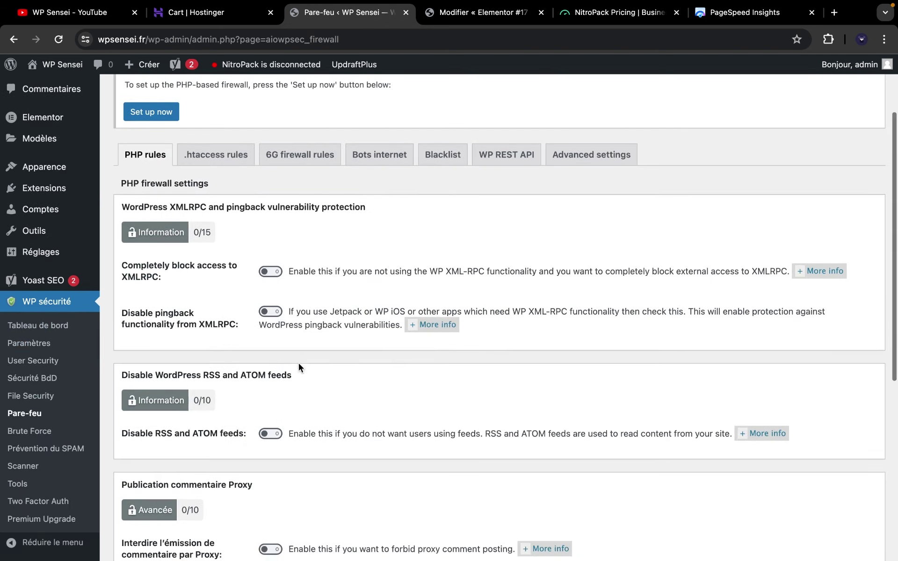
# Step: Open the Brute Force settings and examine the options for renaming the login page
pyautogui.click(16, 432)
pyautogui.scroll(-5, 256, 424)
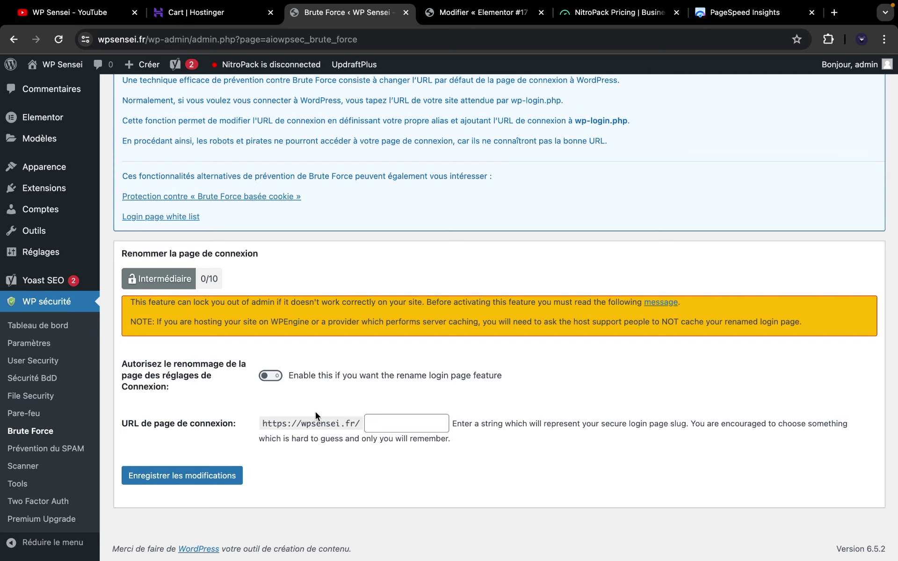
pyautogui.scroll(1, 315, 411)
pyautogui.scroll(2, 315, 412)
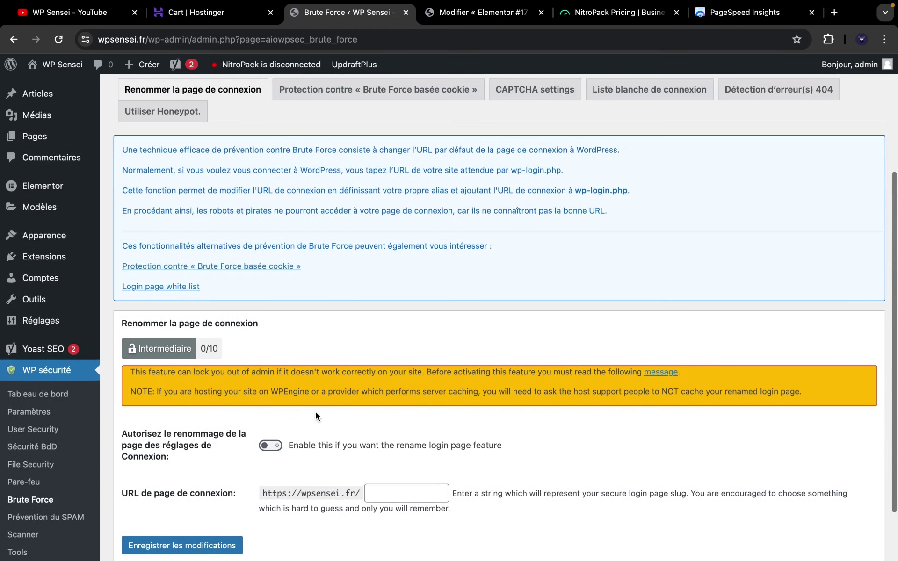
# Step: Show the cookie-based Brute Force protection settings and read through their options
pyautogui.click(401, 92)
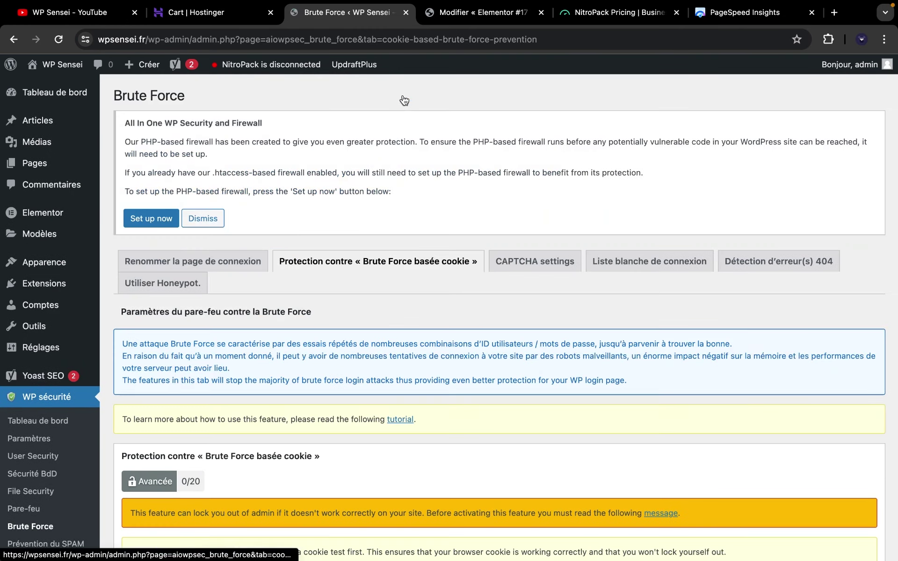
pyautogui.scroll(-1, 383, 396)
pyautogui.scroll(-10, 384, 395)
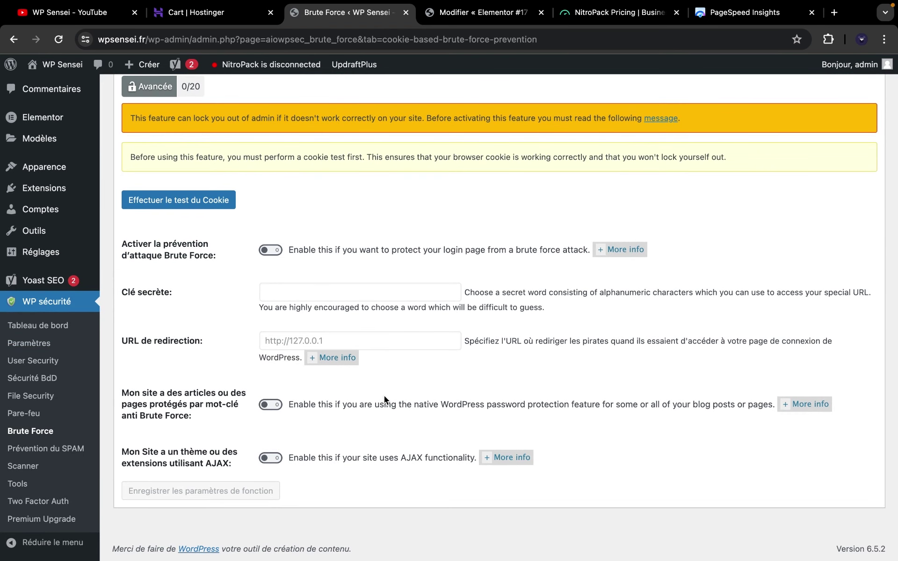
pyautogui.scroll(6, 383, 396)
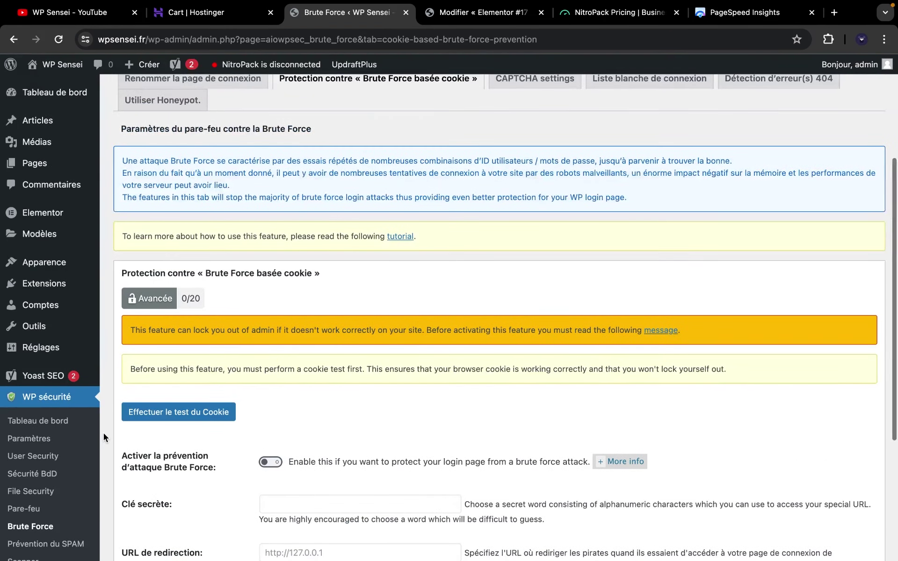
# Step: Open the WP sécurité Scanner and review the file change detection and its scan settings
pyautogui.scroll(-1, 70, 487)
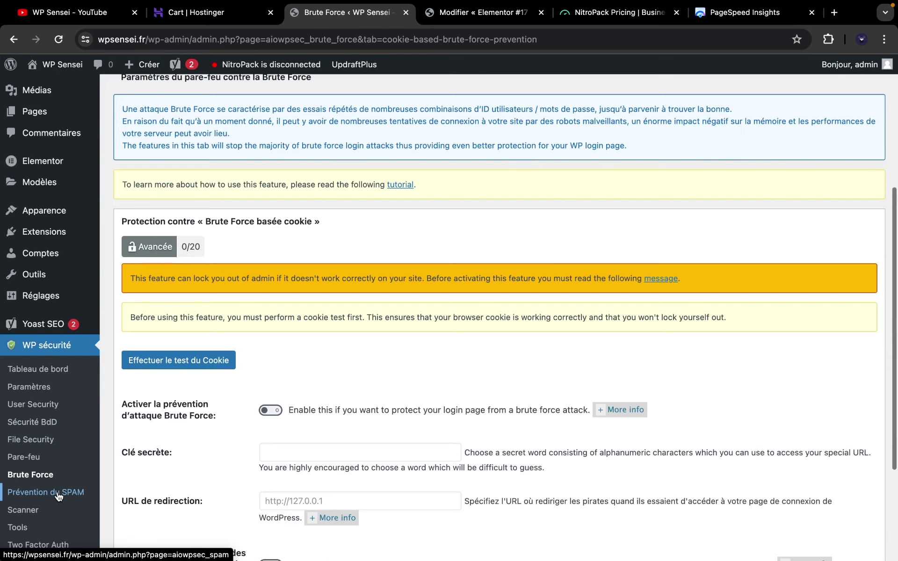
pyautogui.scroll(2, 244, 383)
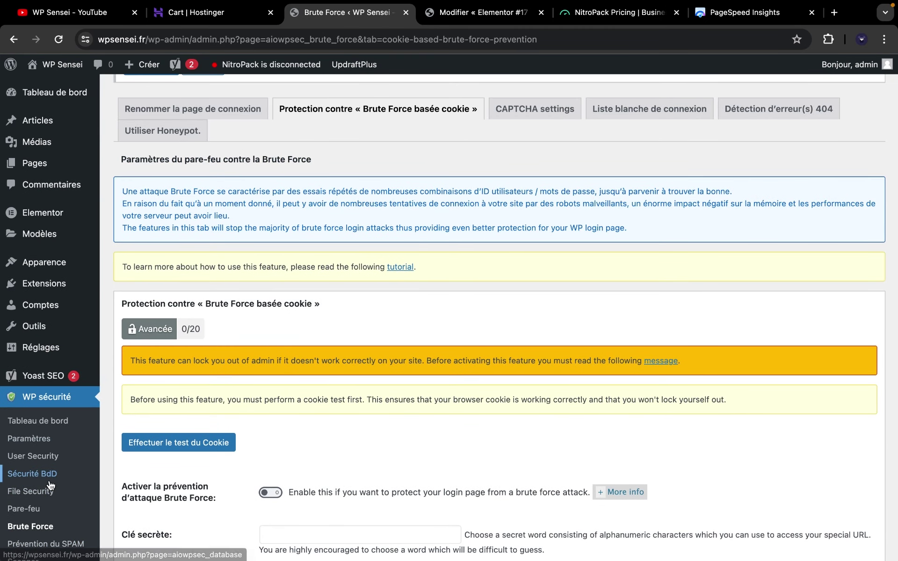
pyautogui.scroll(-2, 34, 490)
pyautogui.click(28, 494)
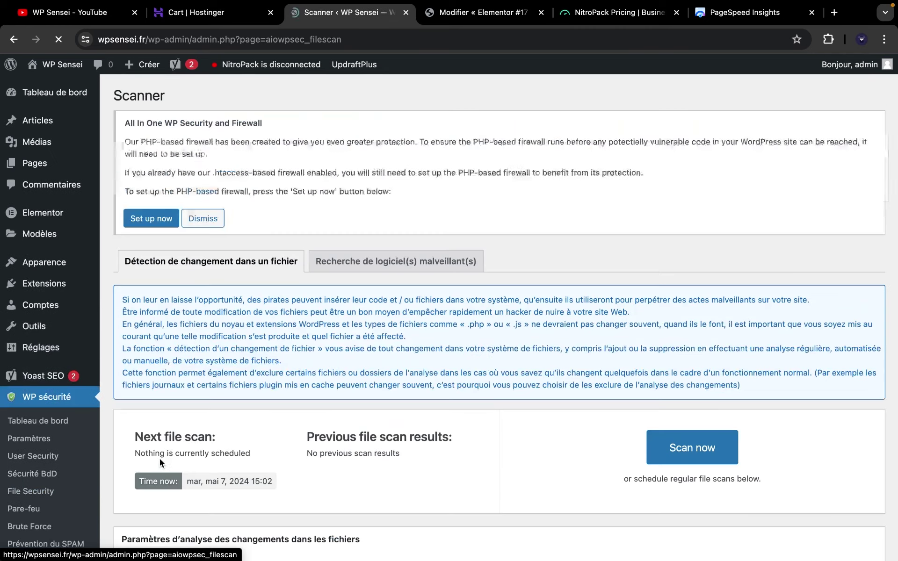
pyautogui.scroll(-6, 275, 390)
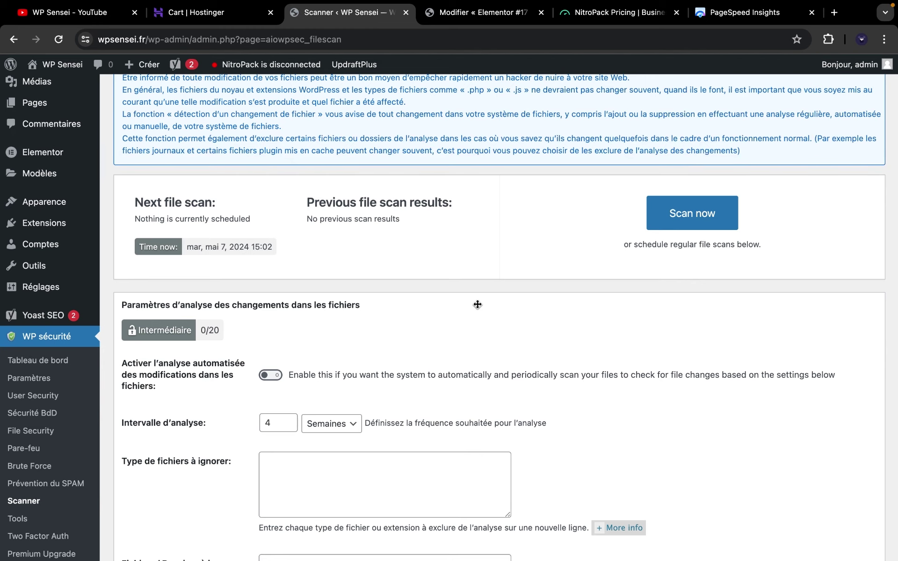
pyautogui.scroll(-2, 477, 304)
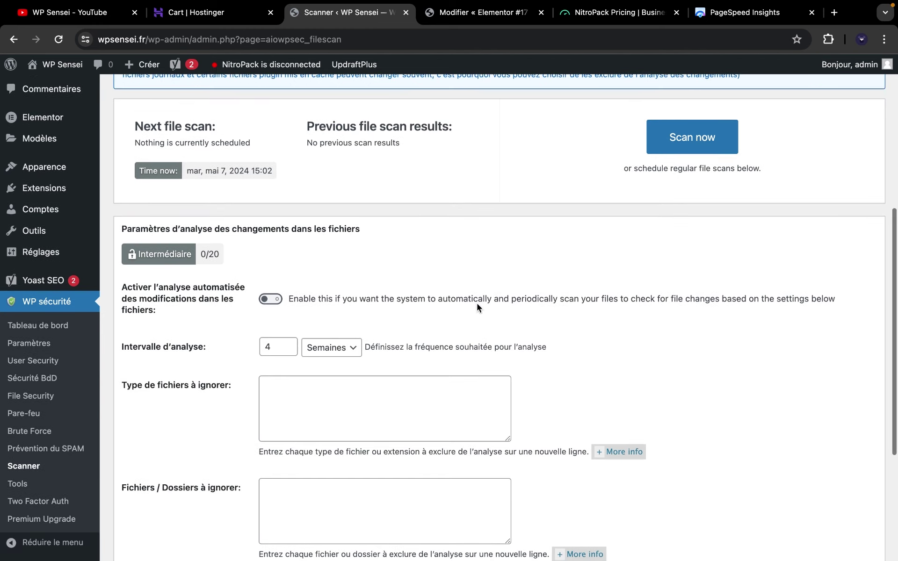
pyautogui.scroll(-3, 477, 304)
pyautogui.scroll(8, 552, 281)
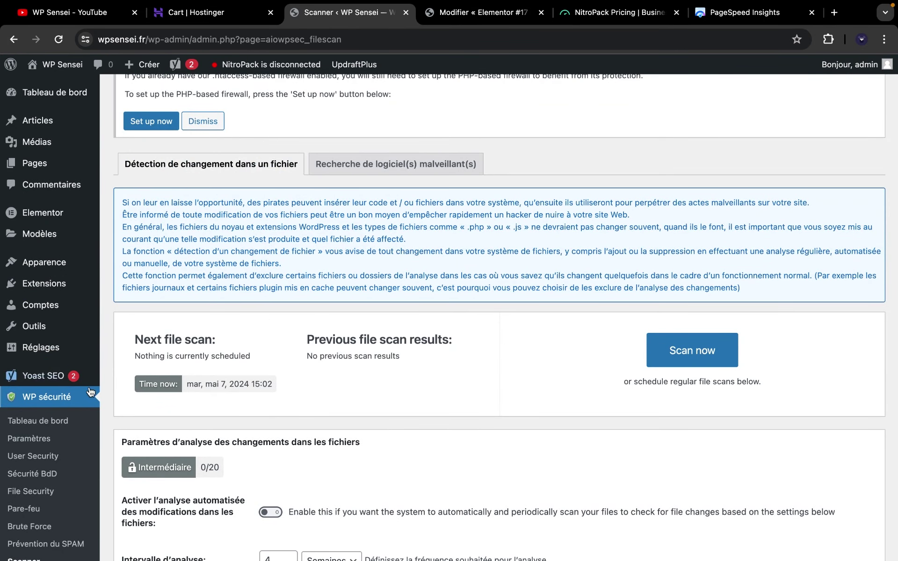
# Step: Open the Two Factor Auth settings and review the activation, setup code and algorithm options
pyautogui.scroll(-2, 52, 468)
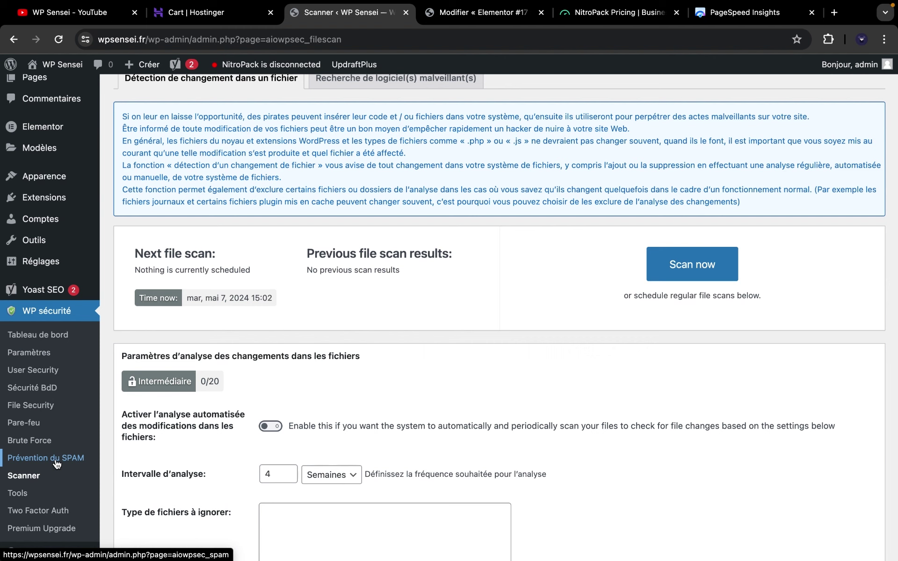
pyautogui.click(52, 516)
pyautogui.scroll(-8, 184, 443)
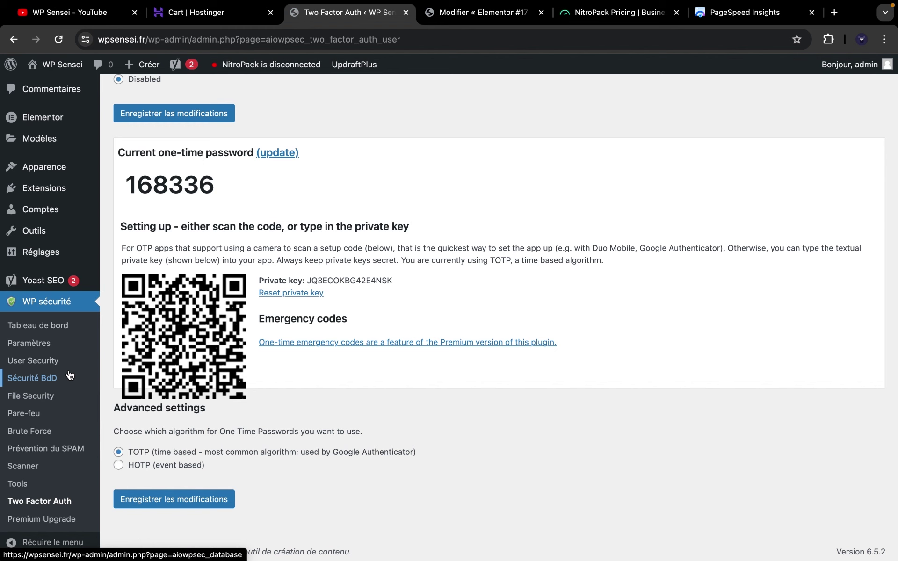
pyautogui.scroll(1, 141, 356)
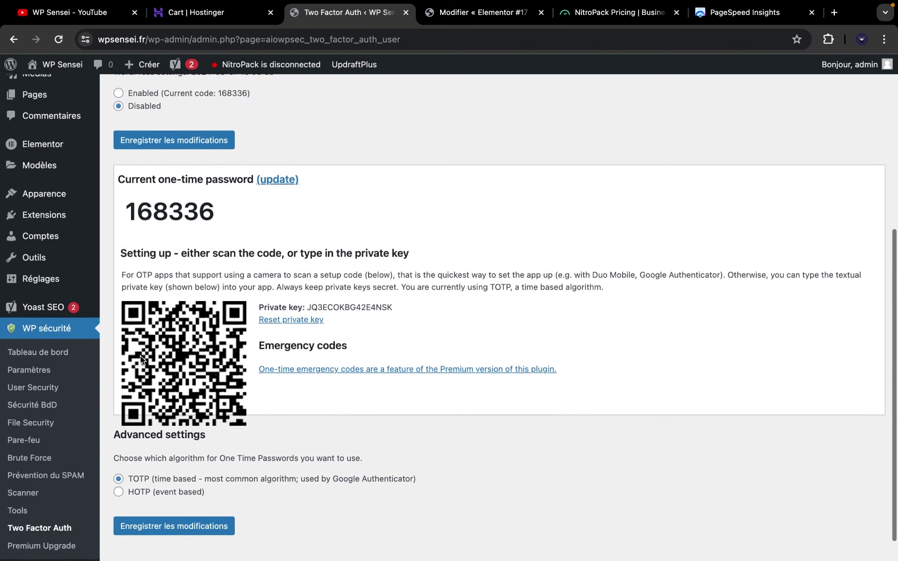
pyautogui.scroll(3, 140, 355)
pyautogui.scroll(7, 148, 332)
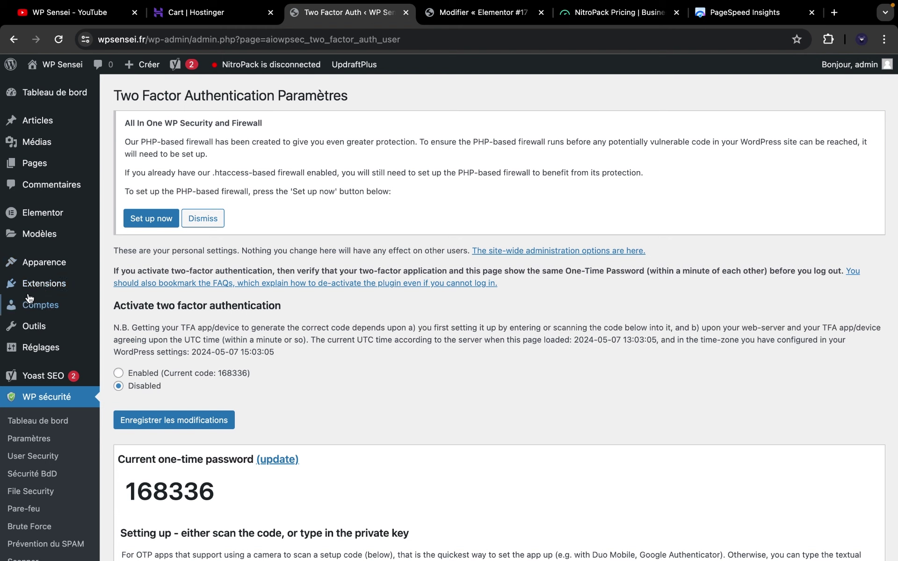
# Step: Go back to the installed extensions, open the page for adding extensions and browse the featured ones
pyautogui.click(50, 294)
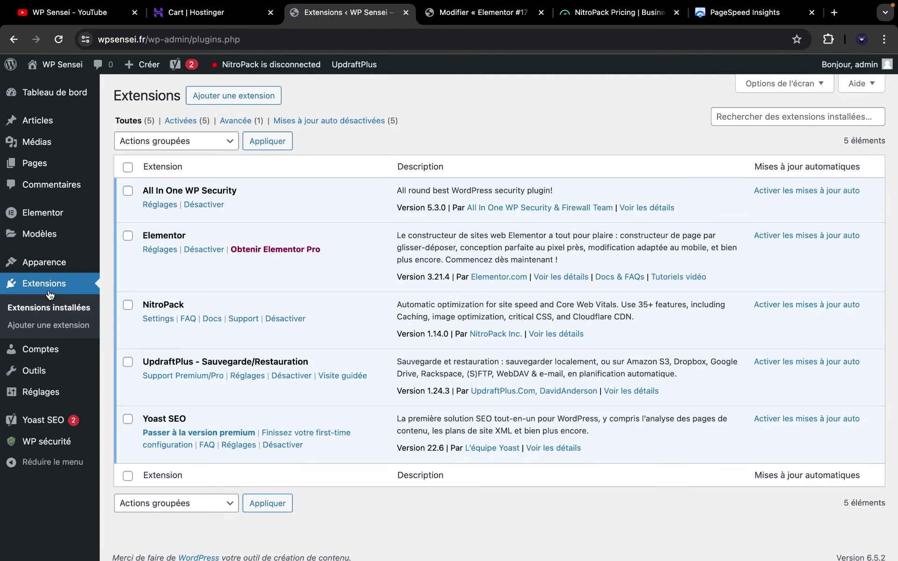
pyautogui.click(219, 105)
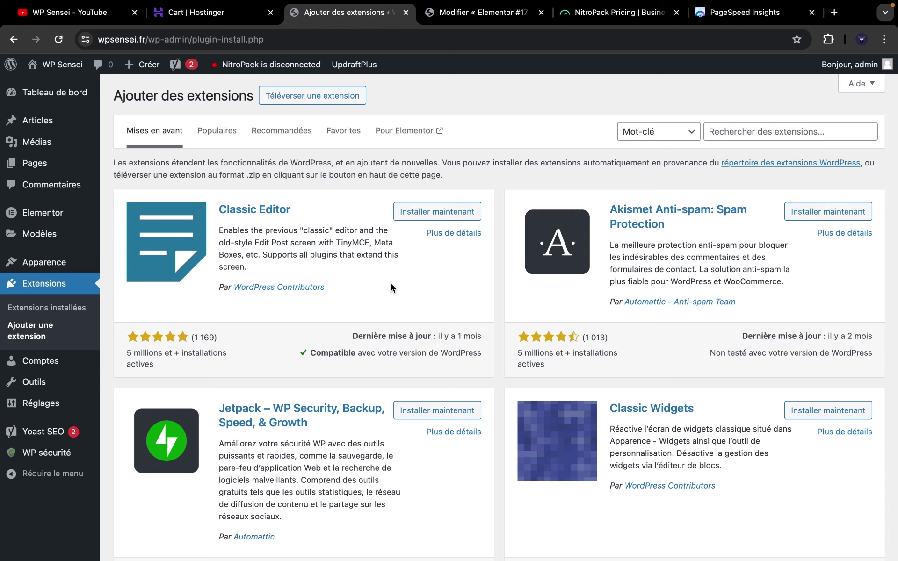
pyautogui.scroll(-4, 390, 283)
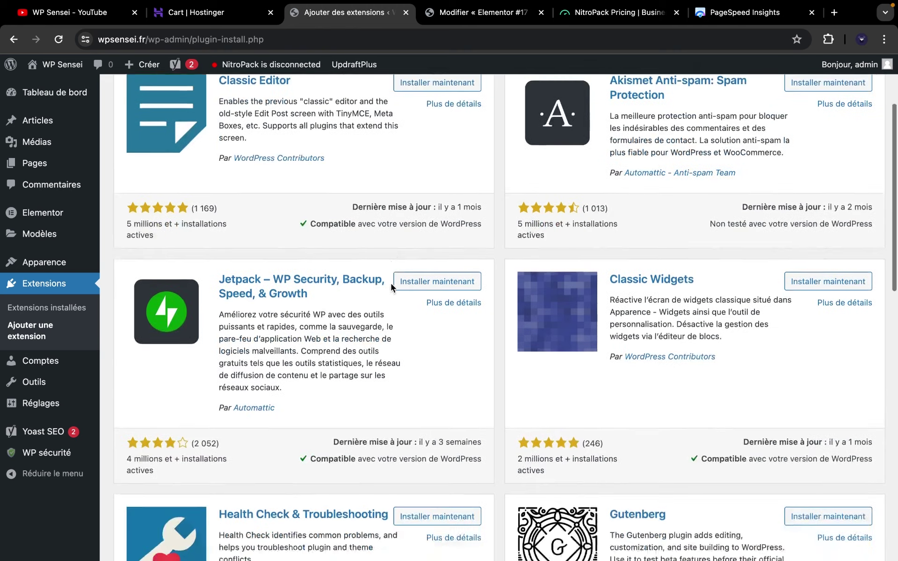
pyautogui.scroll(-10, 391, 284)
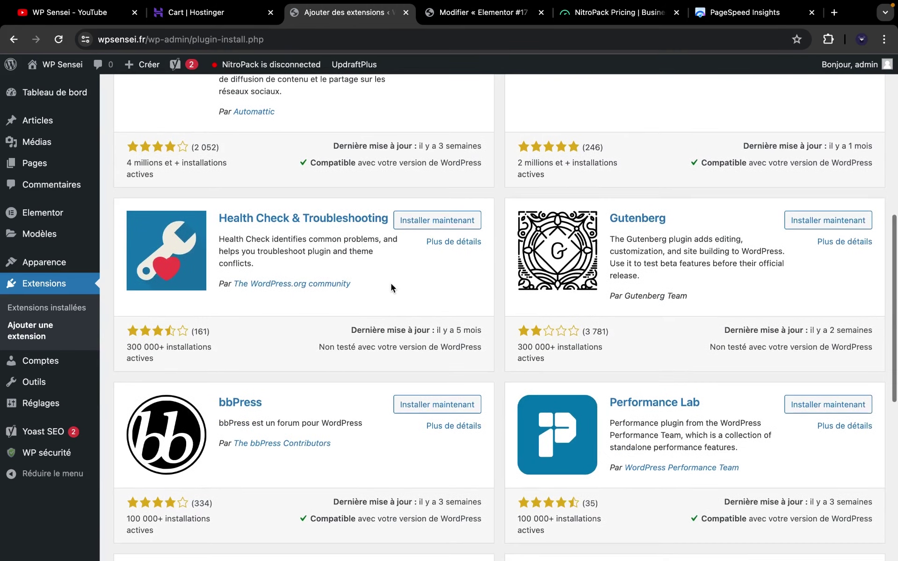
pyautogui.scroll(-2, 391, 284)
pyautogui.scroll(15, 391, 284)
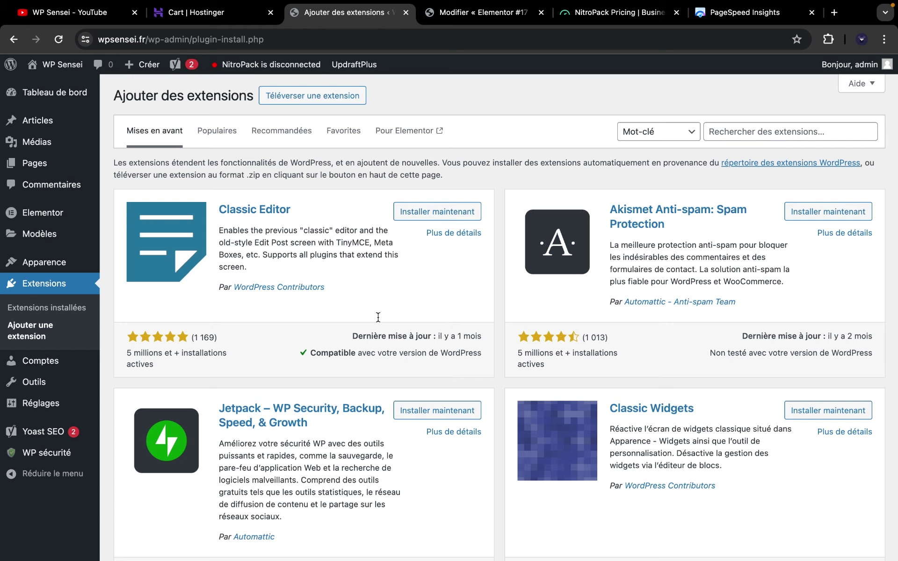
# Step: Switch to the Hostinger cart page, return to its beginning, and switch to the WP Sensei YouTube channel page
pyautogui.click(216, 17)
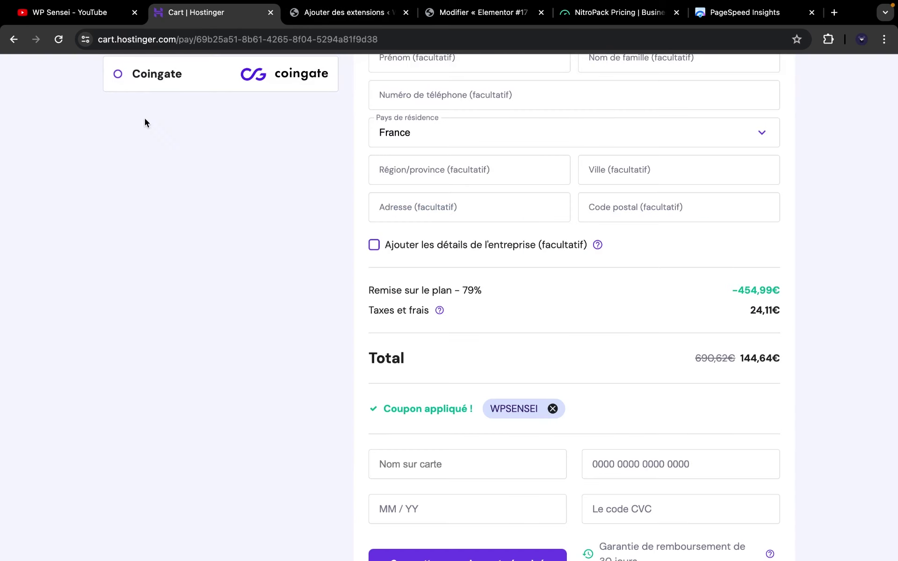
pyautogui.scroll(15, 152, 134)
pyautogui.click(98, 18)
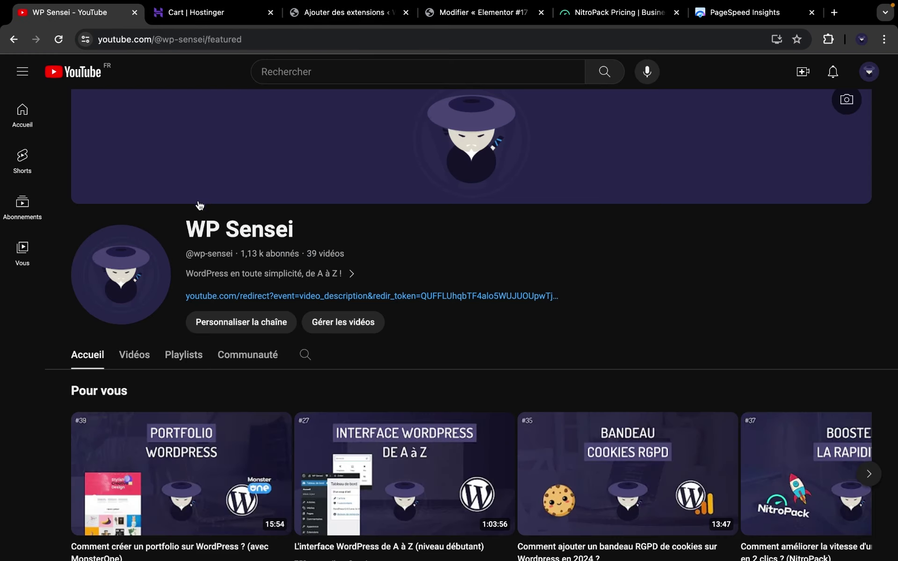